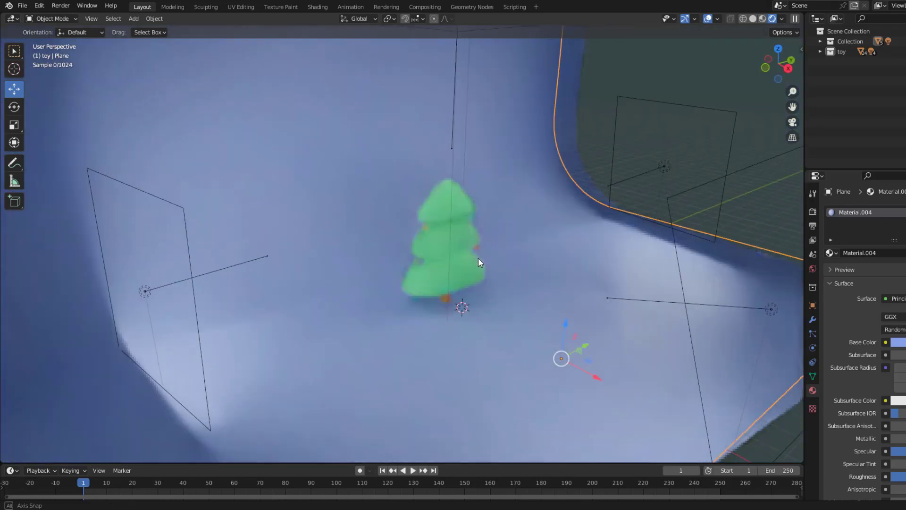
Examine the finished Christmas tree scene from several sides in material preview shading.
scroll(474, 262, "up", 2)
key("z")
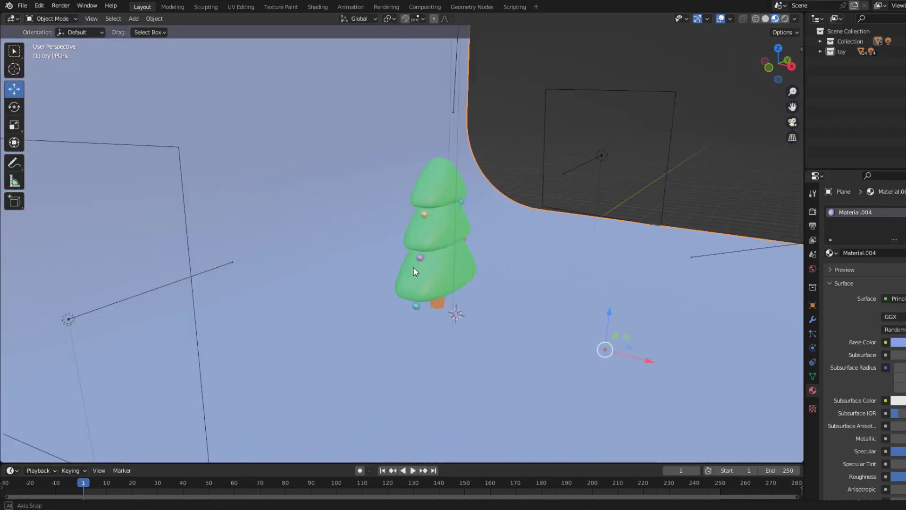
scroll(279, 265, "down", 4)
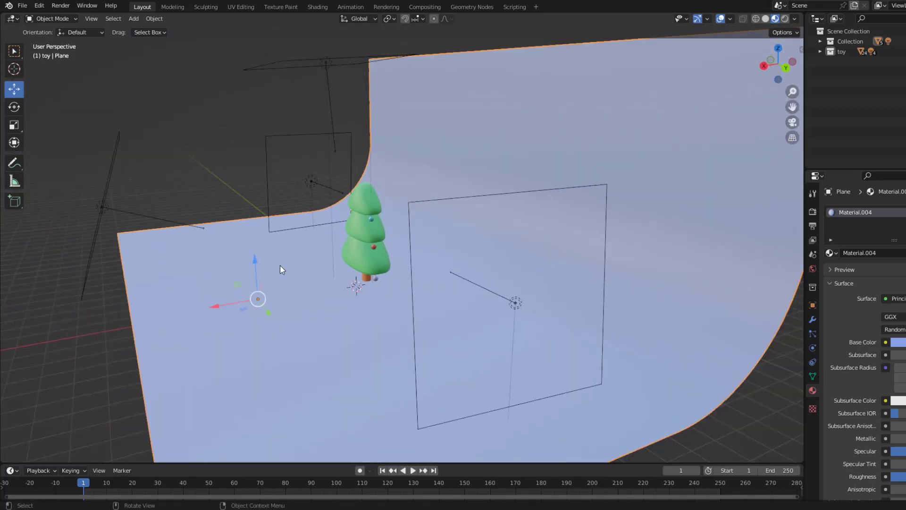
middle_click_drag(368, 270, 485, 269)
middle_click_drag(485, 269, 506, 274)
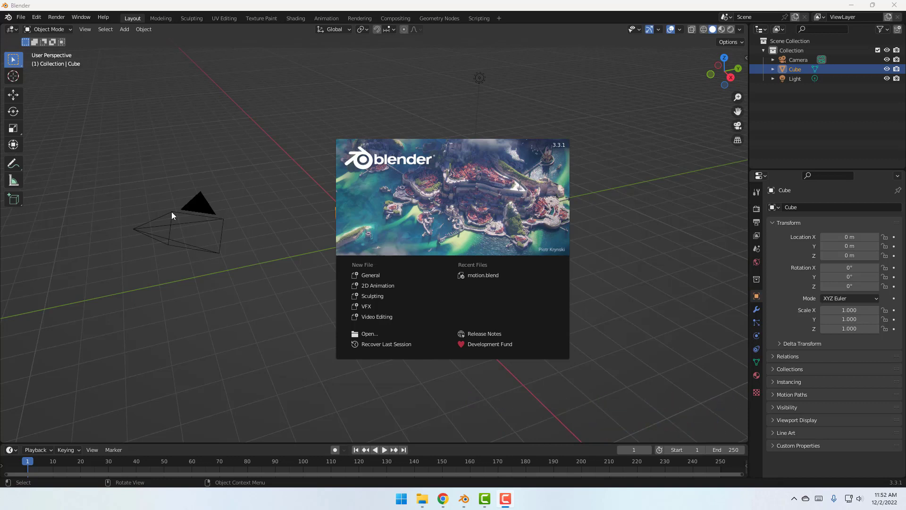
Start a new General scene and delete the default camera and light.
left_click(368, 275)
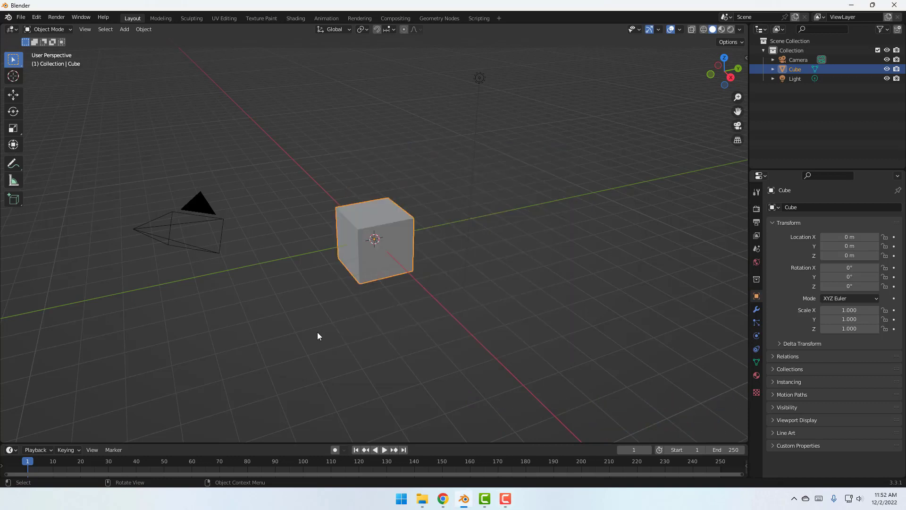
left_click(140, 228)
left_click(137, 230)
key("Delete")
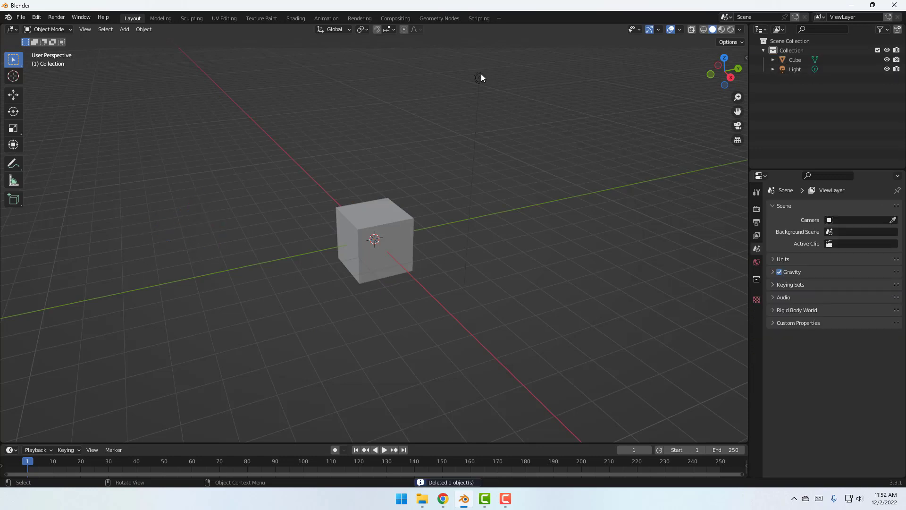
left_click(480, 75)
key("Delete")
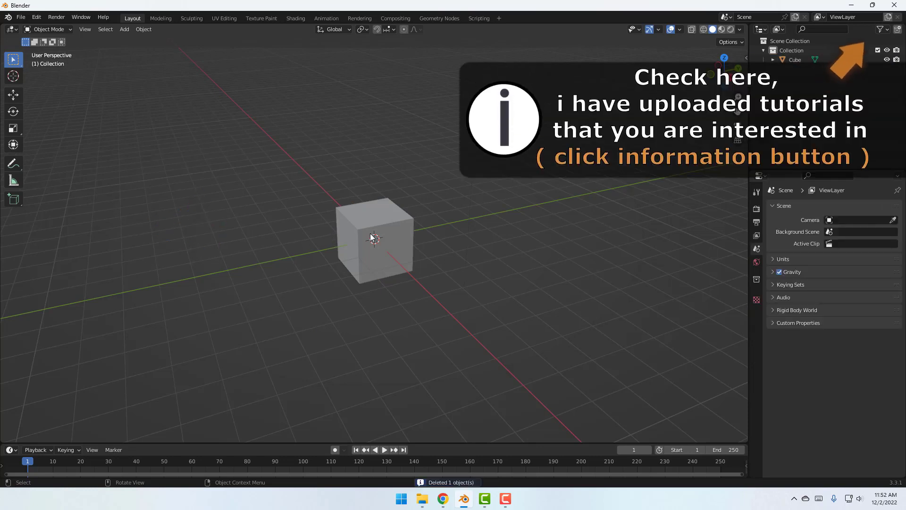
Move the default cube up about 0.99 m along the Z axis.
left_click(372, 237)
scroll(282, 250, "up", 5)
scroll(298, 254, "down", 2)
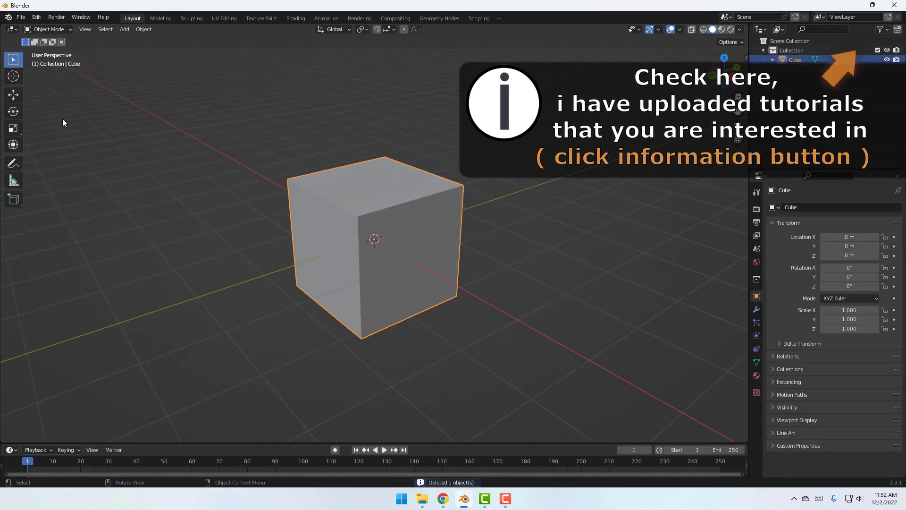
left_click(13, 94)
left_click_drag(372, 206, 372, 150)
middle_click_drag(299, 221, 304, 221)
middle_click_drag(303, 222, 302, 241, "shift")
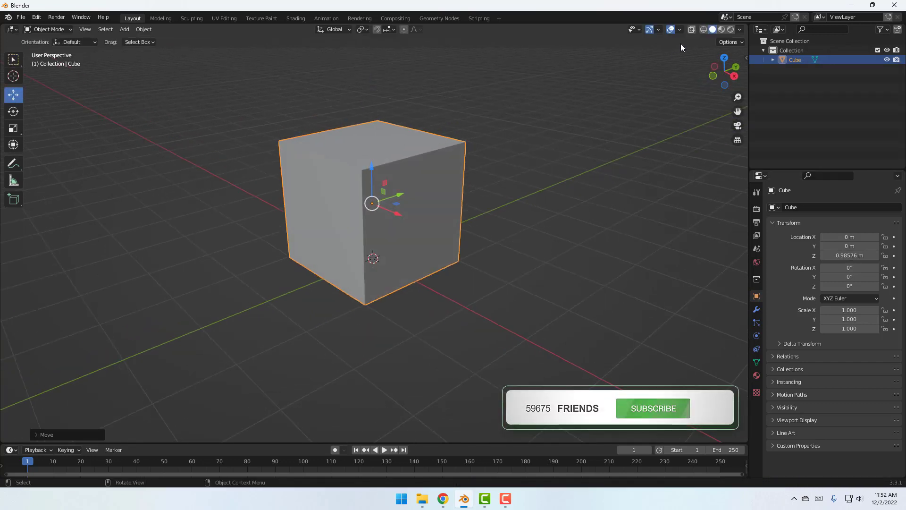
Show the cube in wireframe and switch it to Edit Mode.
left_click(704, 30)
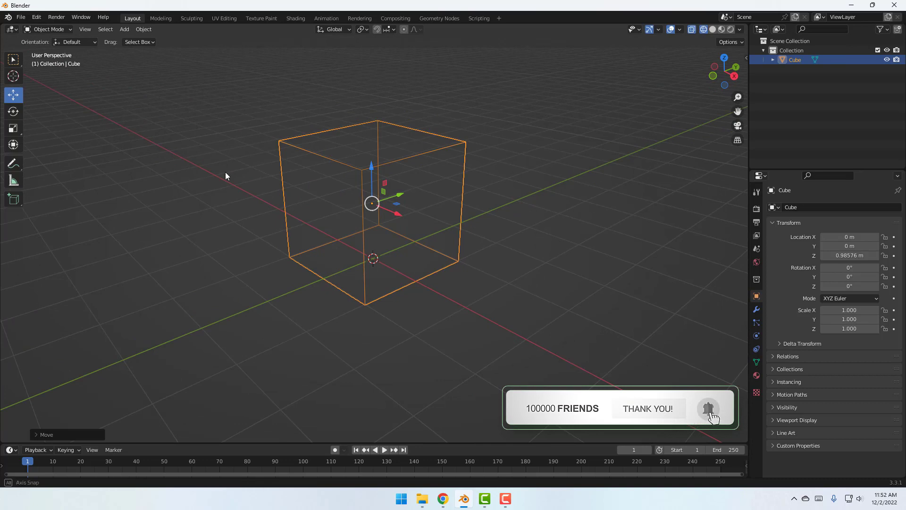
middle_click_drag(225, 175, 204, 176)
left_click(40, 29)
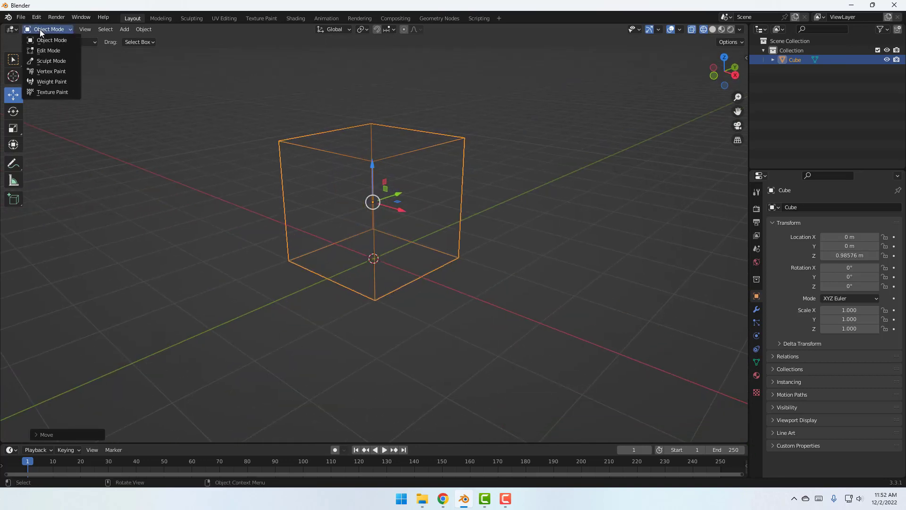
left_click(52, 49)
middle_click_drag(245, 184, 158, 240)
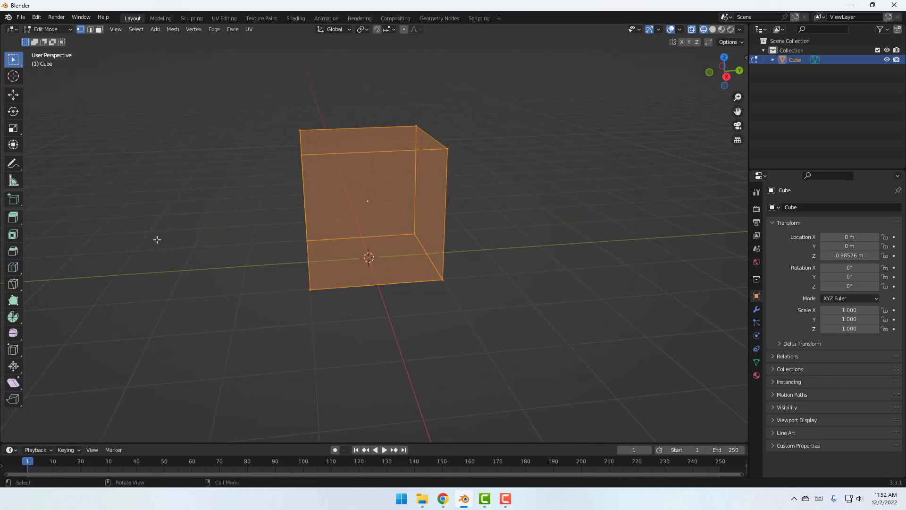
Add two perpendicular centred loop cuts through the cube and return to solid shading.
left_click(13, 268)
middle_click_drag(295, 226, 305, 247)
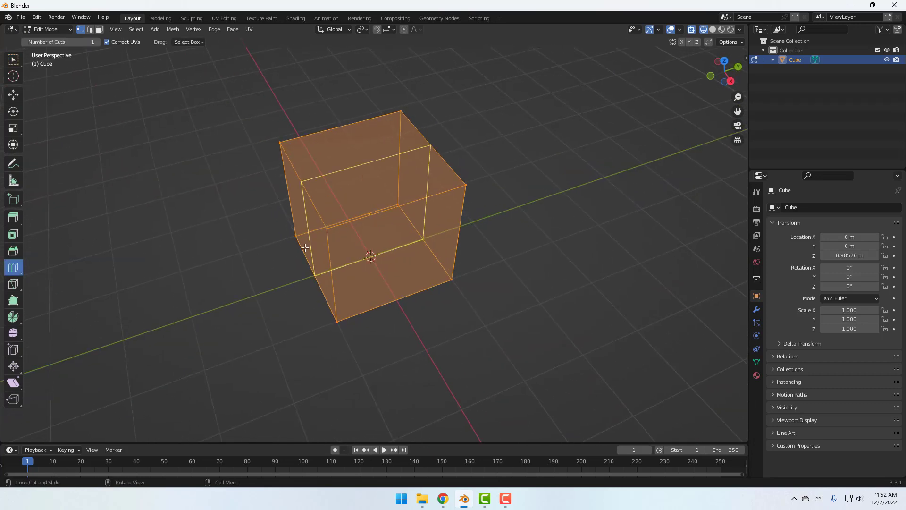
left_click(389, 208)
middle_click_drag(390, 206, 368, 202)
left_click(712, 29)
mouse_move(519, 182)
middle_mouse_down()
mouse_move(348, 188)
mouse_move(524, 179)
middle_mouse_up()
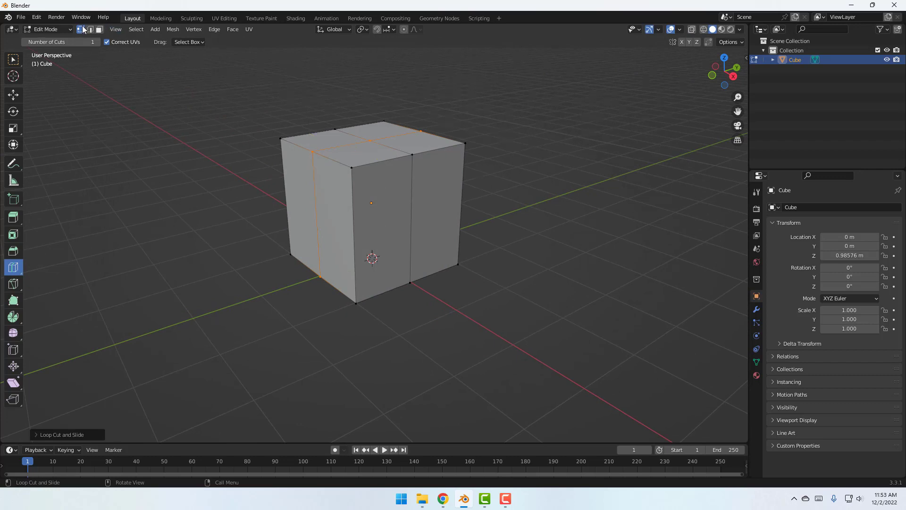
Raise the middle row of vertices on the cube's top along Z to form a gabled ridge.
left_click(16, 96)
scroll(423, 173, "up", 1)
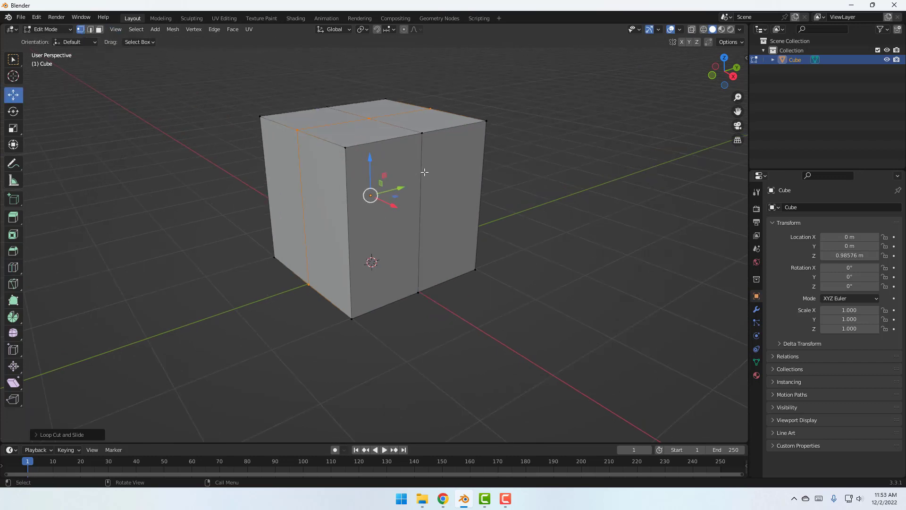
middle_click_drag(472, 171, 445, 166)
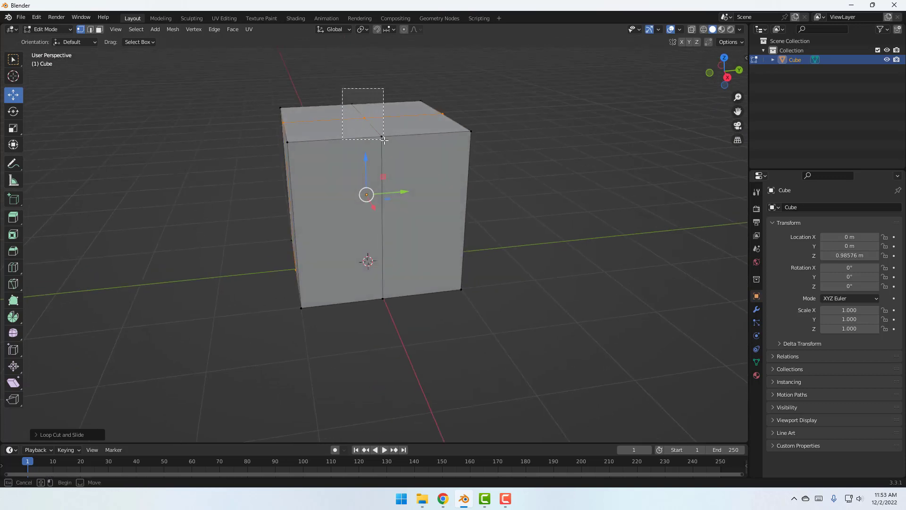
left_click_drag(384, 140, 388, 156)
middle_click_drag(263, 136, 355, 111)
left_click_drag(365, 112, 364, 33)
middle_click_drag(309, 411, 385, 183)
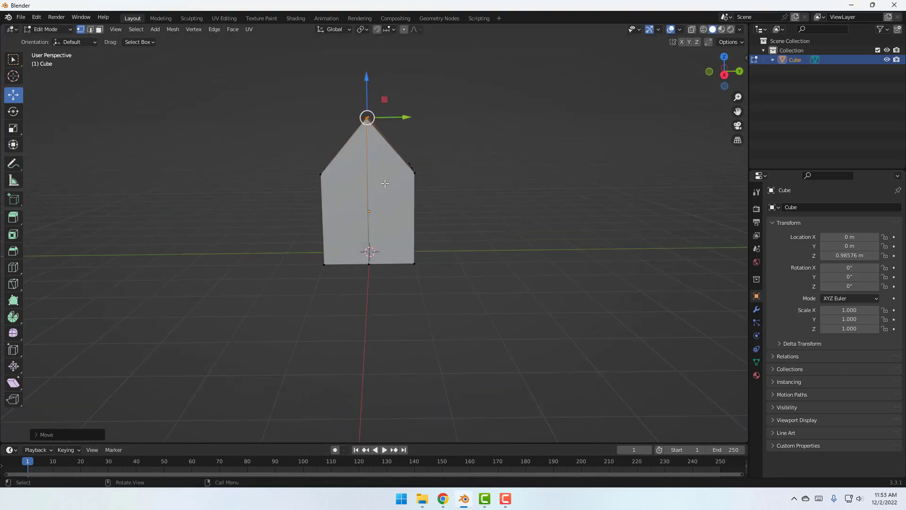
Add a Subdivision Surface modifier to the cube and set its viewport level to 2.
left_click(756, 310)
left_click(794, 207)
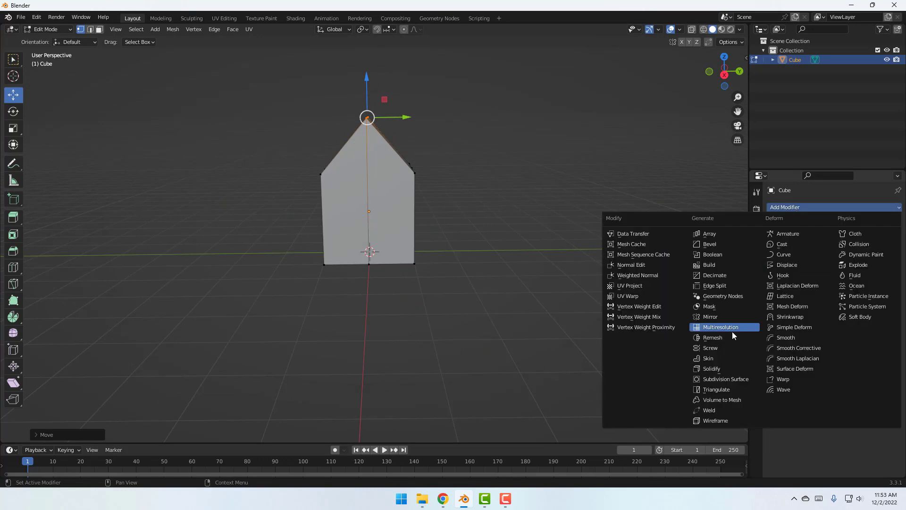
left_click(730, 382)
scroll(590, 306, "up", 1)
middle_click_drag(590, 307, 626, 318)
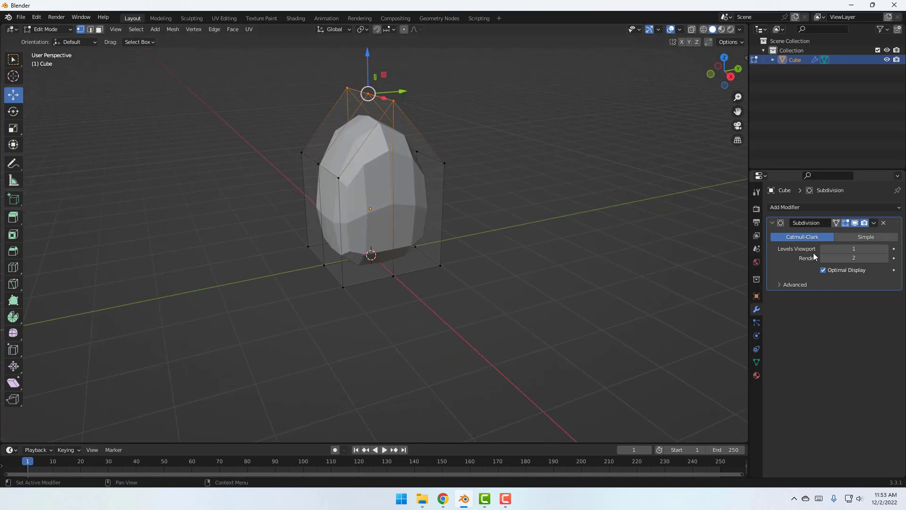
left_click(886, 250)
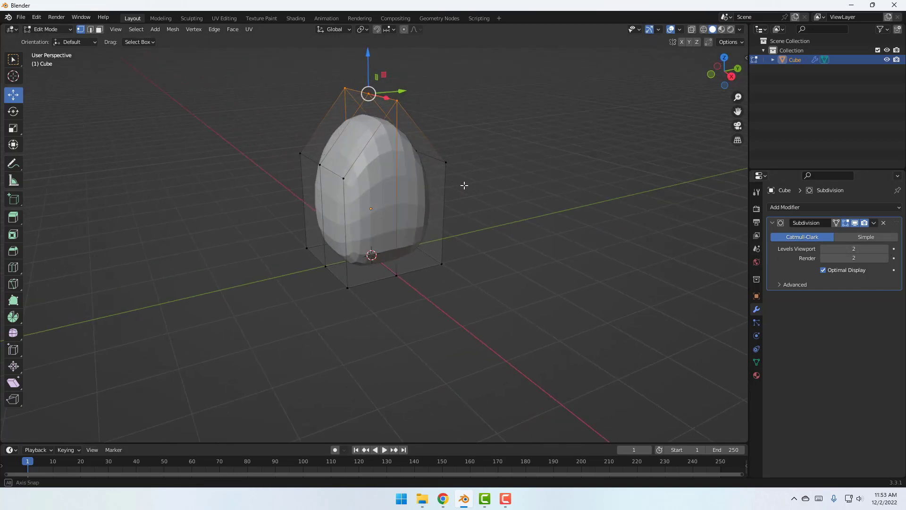
Lower the middle row of vertices on the mesh's underside slightly along Z.
middle_click_drag(462, 186, 358, 230)
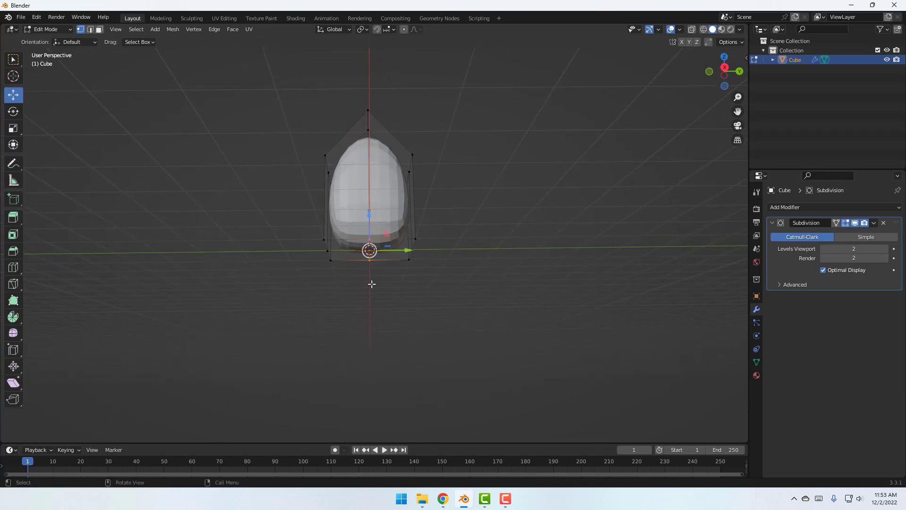
mouse_move(338, 278)
middle_mouse_down()
mouse_move(327, 261)
mouse_move(359, 257)
mouse_move(347, 269)
middle_mouse_up()
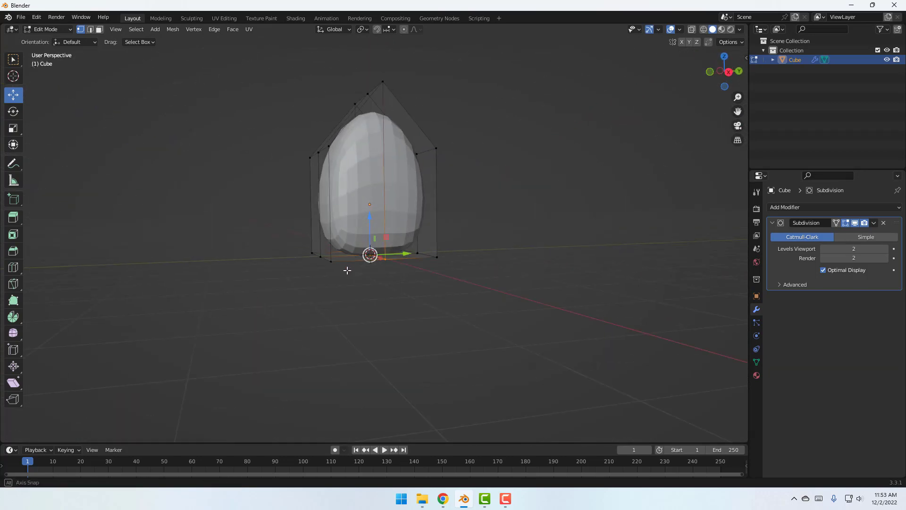
left_click_drag(370, 227, 372, 242)
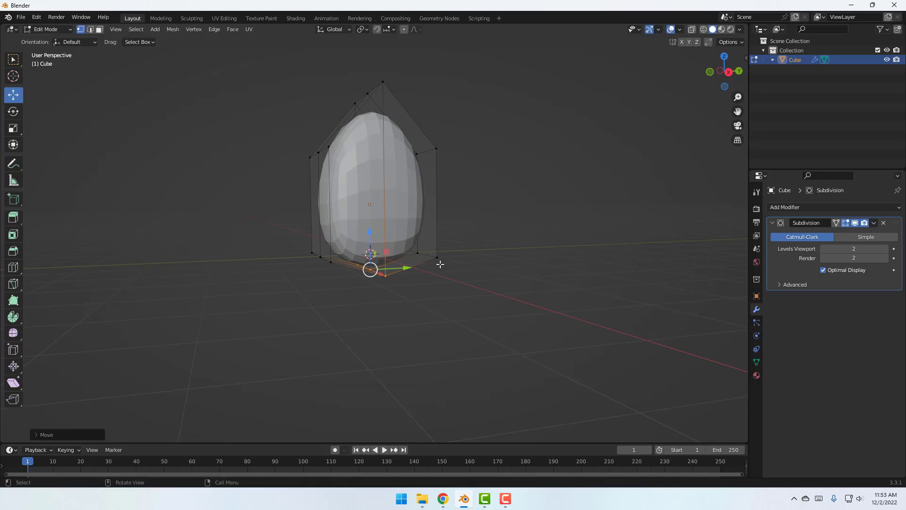
Move the bottom vertices on the +Y side outward along Y to flare that side of the base.
middle_click_drag(439, 263, 424, 248)
scroll(433, 262, "up", 4)
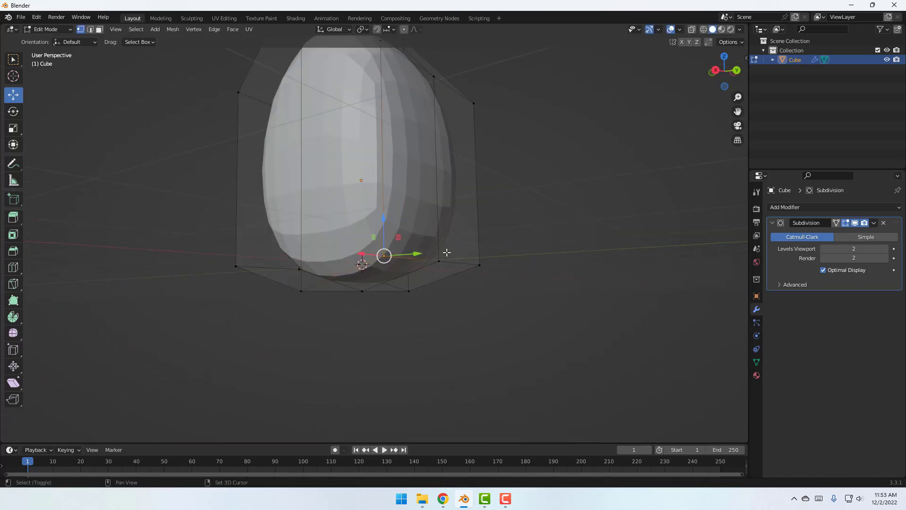
middle_click_drag(357, 235, 405, 243)
left_click_drag(460, 259, 553, 262)
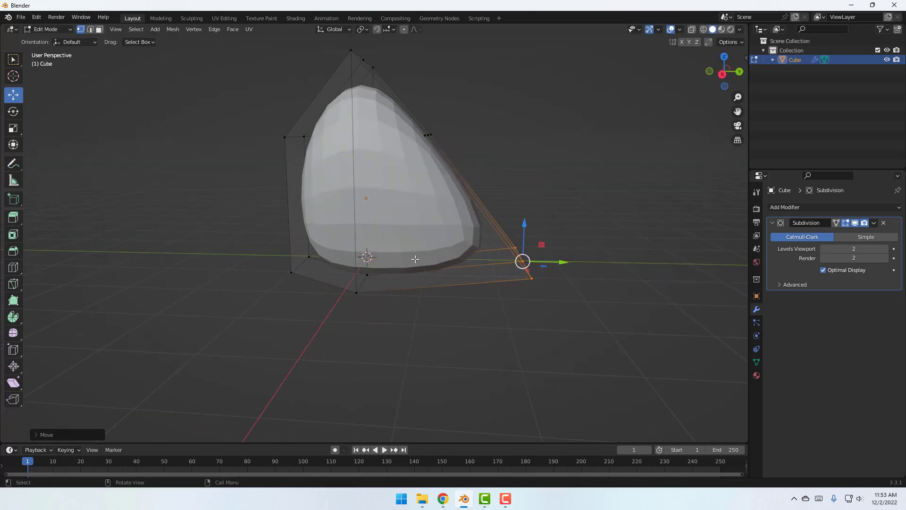
Move the bottom vertices on the -Y side outward along Y to match the flared opposite side.
scroll(410, 259, "down", 2)
scroll(342, 253, "up", 4)
middle_click_drag(292, 259, 359, 215)
left_click(358, 214)
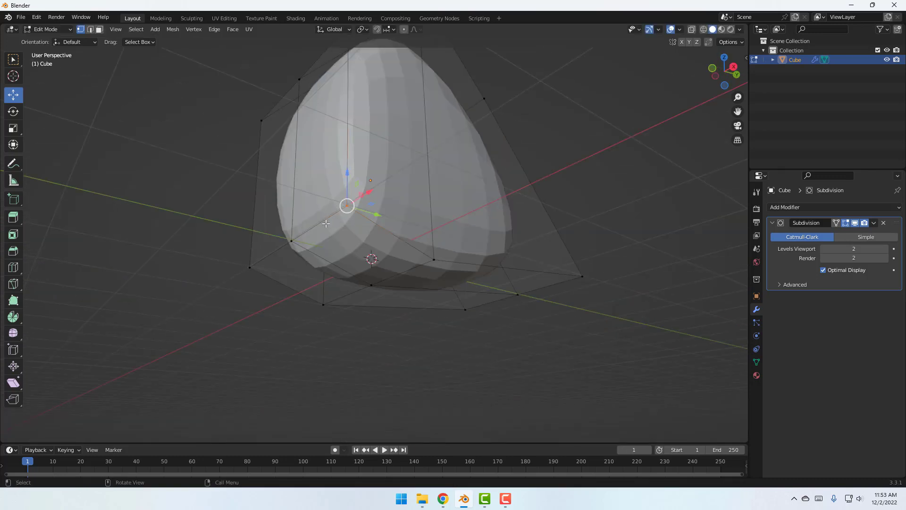
scroll(229, 295, "down", 2)
middle_click_drag(228, 295, 340, 291)
left_click_drag(354, 259, 272, 255)
Raise the middle row of vertices on the mesh's underside along Z.
middle_click_drag(272, 255, 385, 269)
scroll(386, 288, "up", 3)
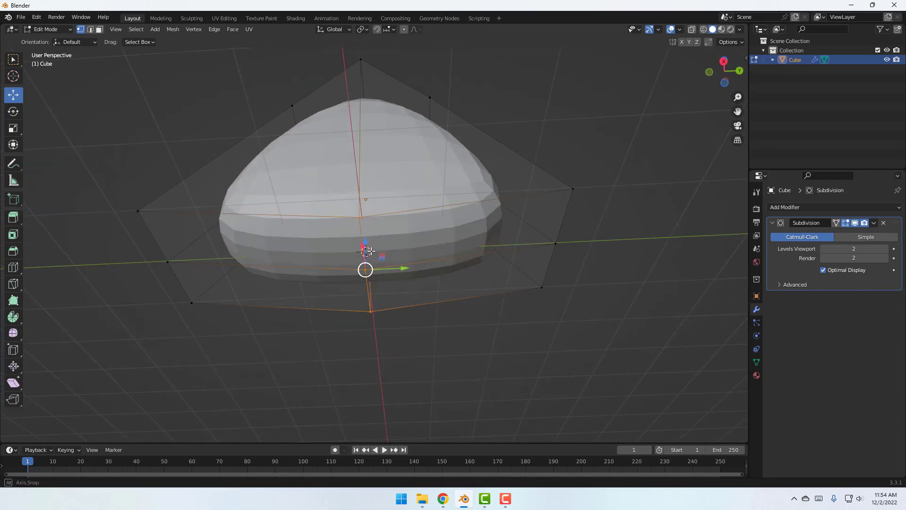
left_click_drag(366, 252, 364, 220)
Select the three top ridge vertices and raise them along Z to make the tree shape taller.
scroll(363, 220, "down", 3)
middle_click_drag(364, 217, 363, 234)
middle_click_drag(345, 177, 357, 218, "shift")
left_click_drag(357, 169, 357, 169)
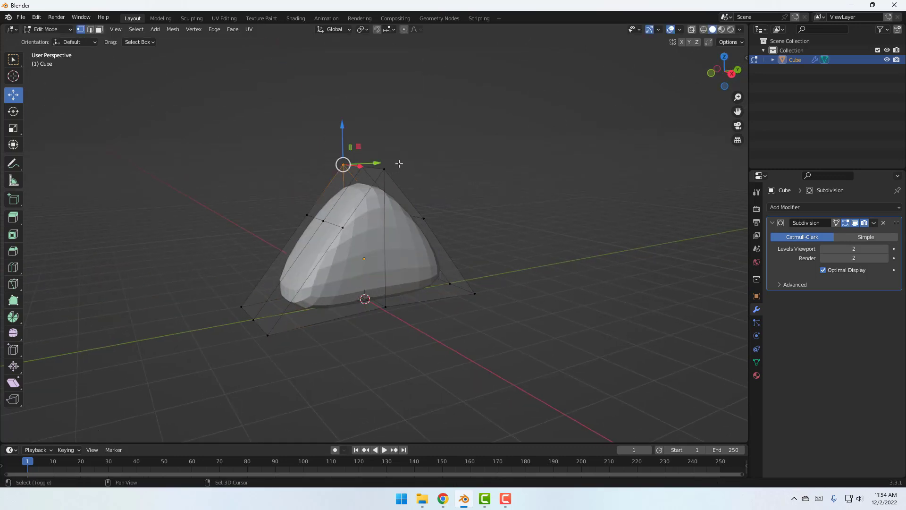
scroll(369, 168, "up", 3)
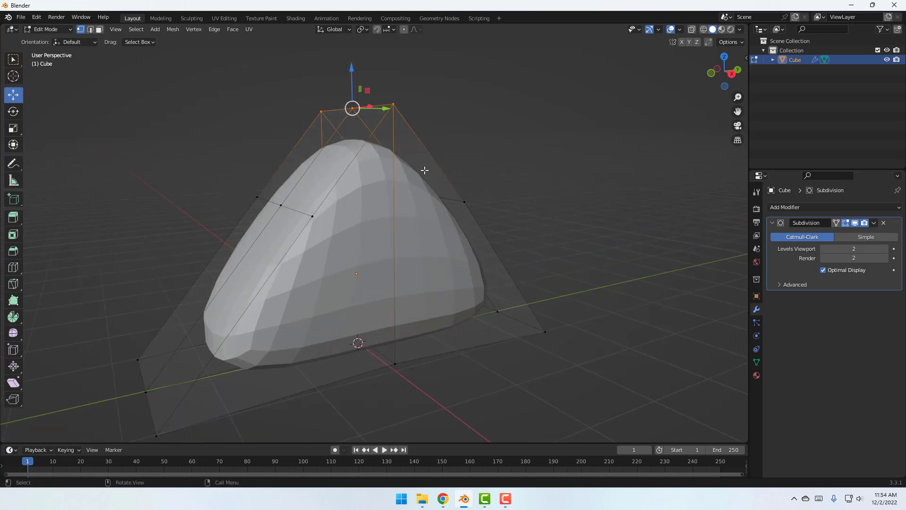
scroll(395, 172, "down", 2)
middle_click_drag(425, 170, 405, 165)
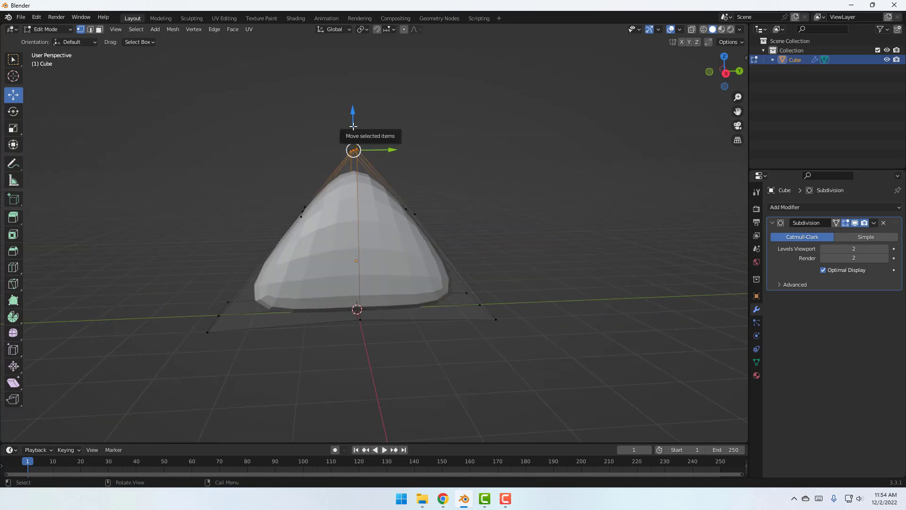
left_click_drag(353, 127, 354, 87)
middle_click_drag(258, 212, 499, 252)
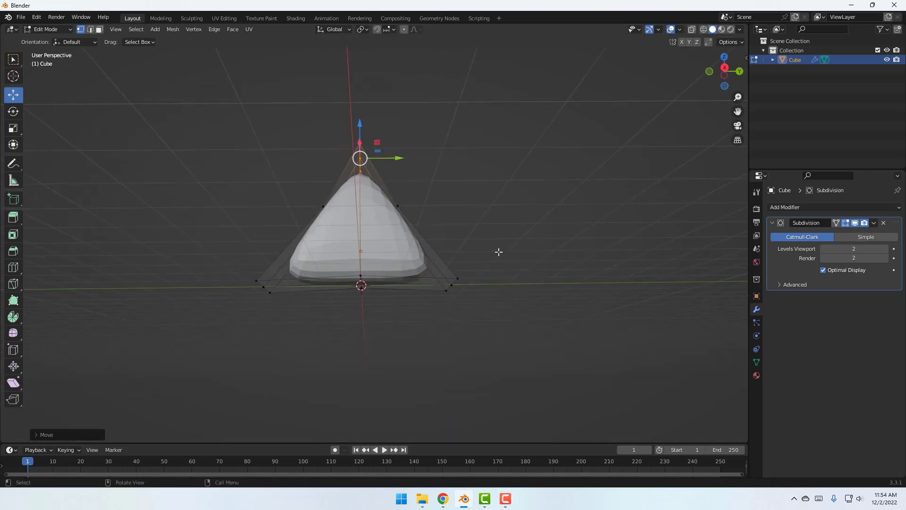
Widen the base by moving the bottom vertices on both sides further outward along Y.
left_click_drag(499, 252, 422, 324)
left_click_drag(478, 283, 509, 283)
left_click_drag(208, 256, 248, 291)
middle_click_drag(368, 278, 502, 288)
scroll(429, 281, "up", 2)
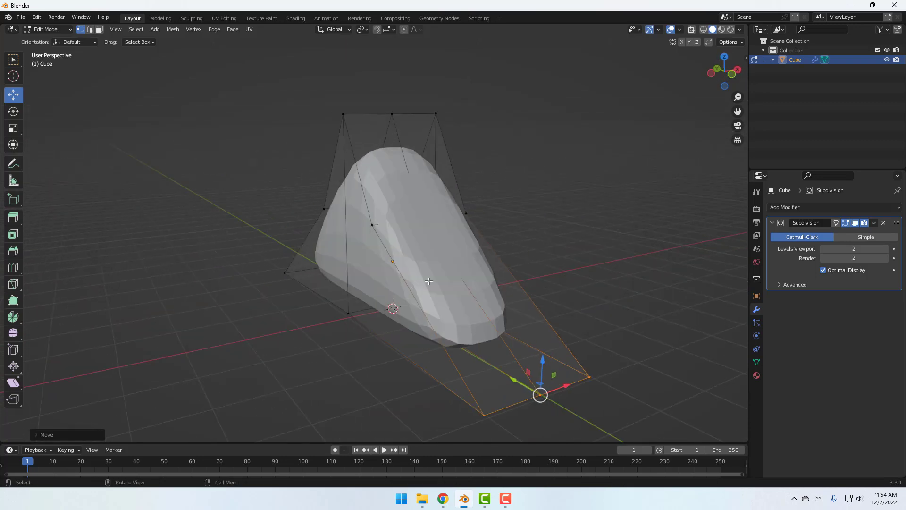
Select one side's middle row of vertices in wireframe and, back in solid shading, move it outward and upward to fill out the profile.
left_click(701, 31)
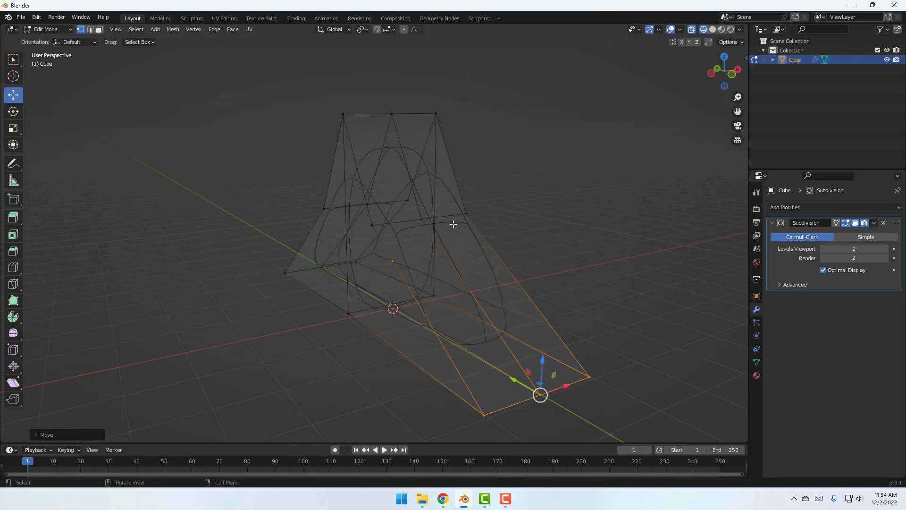
mouse_move(453, 222)
middle_mouse_down()
mouse_move(394, 247)
mouse_move(425, 240)
mouse_move(407, 257)
mouse_move(472, 201)
middle_mouse_up()
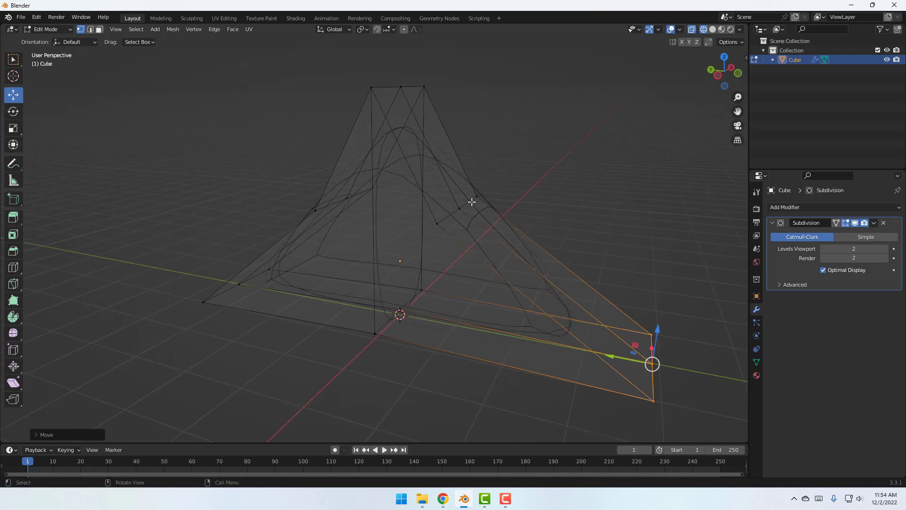
left_click_drag(454, 216, 451, 216)
middle_click_drag(402, 243, 424, 192)
mouse_move(424, 191)
left_mouse_down()
mouse_move(447, 176)
mouse_move(433, 184)
left_mouse_up()
middle_click_drag(434, 184, 355, 227)
left_click(713, 29)
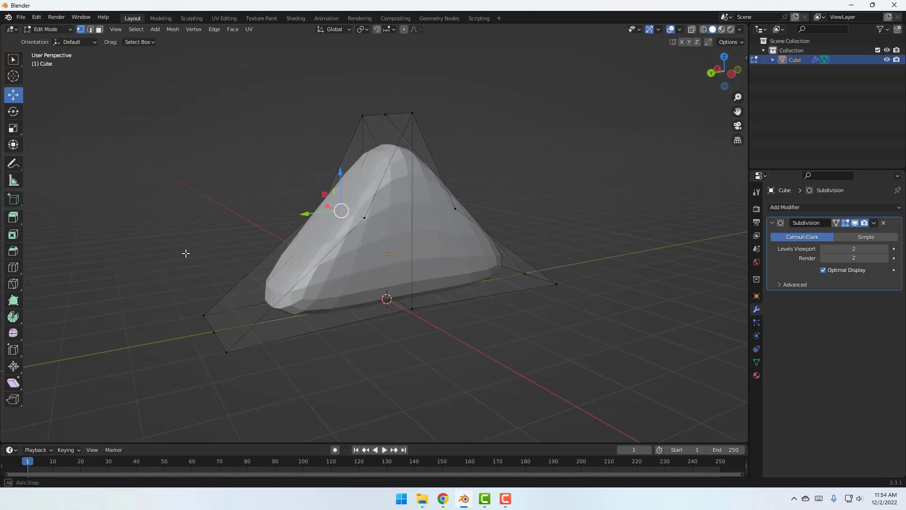
middle_click_drag(186, 253, 177, 249)
left_click_drag(325, 193, 294, 173)
middle_click_drag(264, 218, 689, 122)
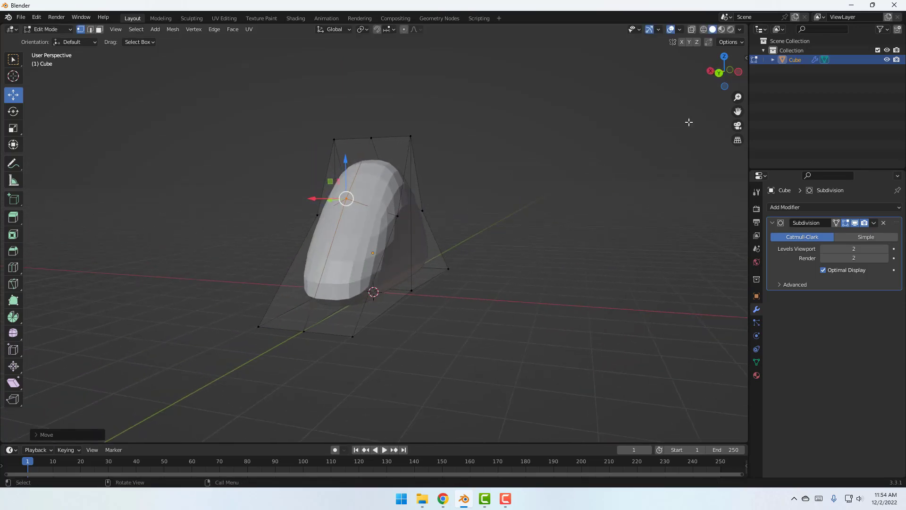
Return to solid shading, select the top ridge vertices, and raise them about 0.59 m along Z.
middle_click_drag(375, 254, 524, 250)
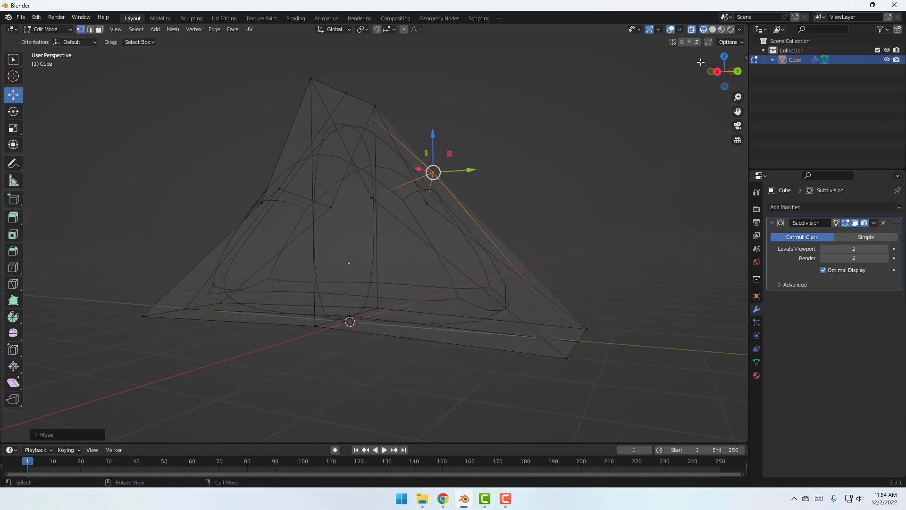
left_click(712, 30)
mouse_move(425, 198)
middle_mouse_down()
mouse_move(398, 216)
mouse_move(415, 232)
mouse_move(355, 244)
middle_mouse_up()
left_click_drag(380, 179, 380, 180)
middle_click_drag(380, 180, 325, 172)
left_click_drag(364, 134, 363, 122)
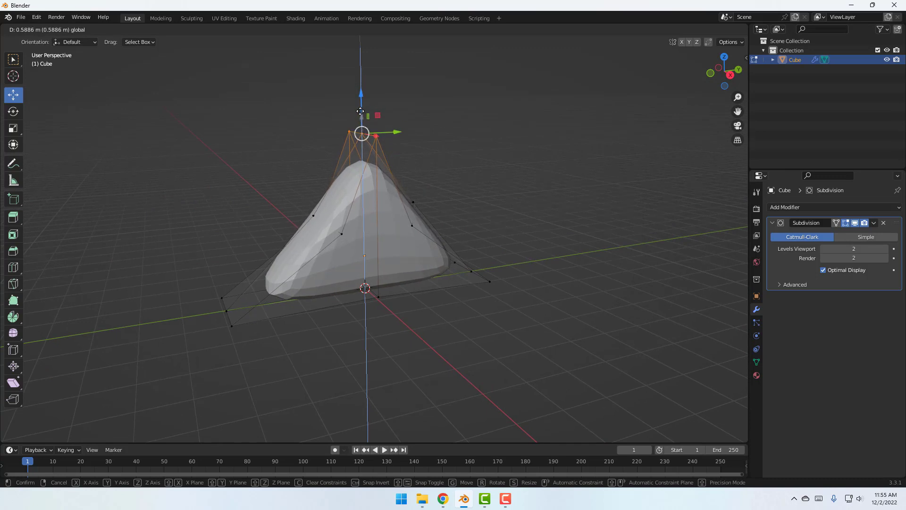
left_click_drag(360, 111, 360, 111)
Move the middle-row vertices on both slopes outward and upward in the YZ plane to round the sides.
scroll(287, 188, "up", 2)
middle_click_drag(273, 202, 254, 190)
left_click_drag(317, 228, 316, 227)
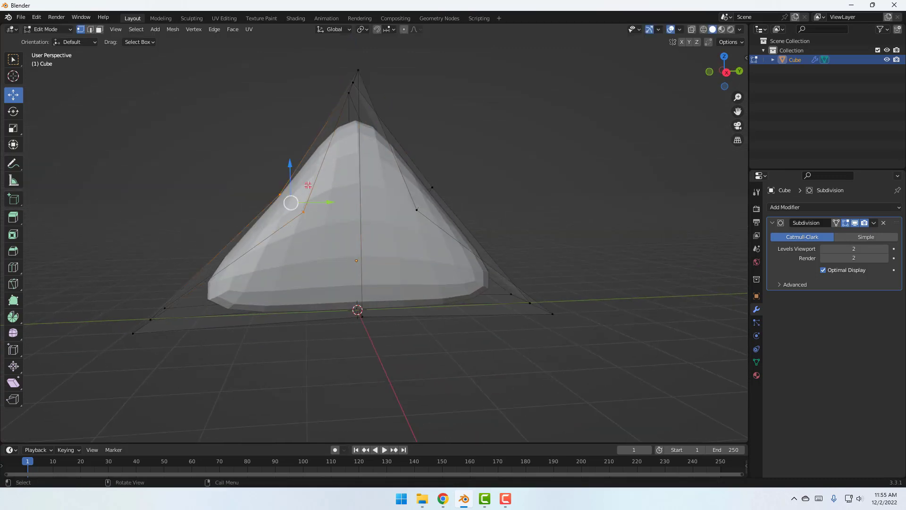
left_click_drag(310, 186, 285, 174)
left_click_drag(494, 145, 415, 206)
left_click_drag(442, 179, 460, 170)
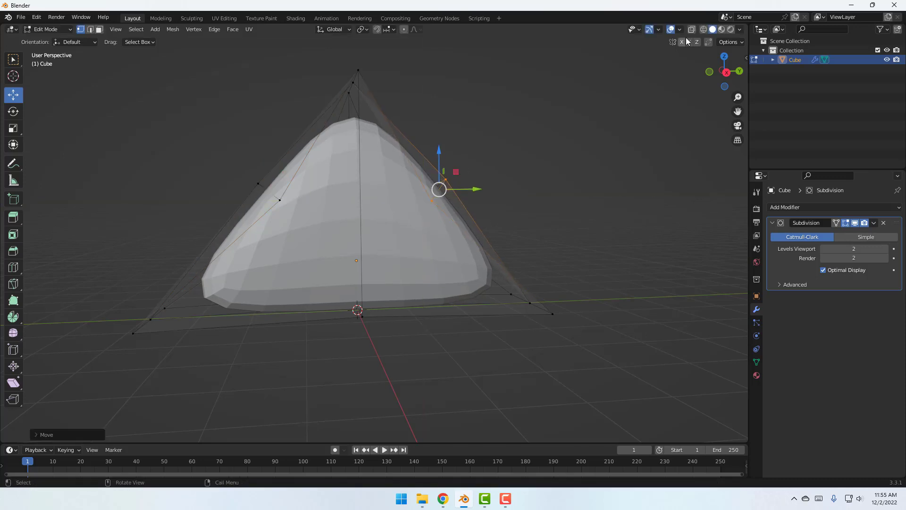
In wireframe, select the +X corner vertex of the +Y slope's middle row and move it outward.
left_click(703, 31)
scroll(561, 133, "up", 2)
left_click(560, 157)
middle_click_drag(466, 188, 495, 197)
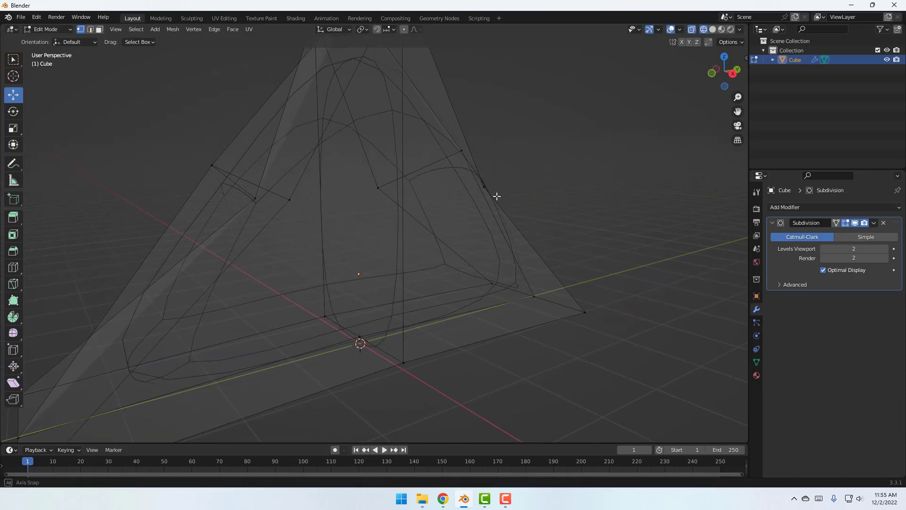
left_click_drag(499, 183, 470, 195)
middle_click_drag(485, 196, 465, 209)
left_click_drag(492, 207, 527, 197)
Move the -X corner vertex of the -Y slope's middle row outward and upward, and restore solid shading.
middle_click_drag(294, 199, 315, 209)
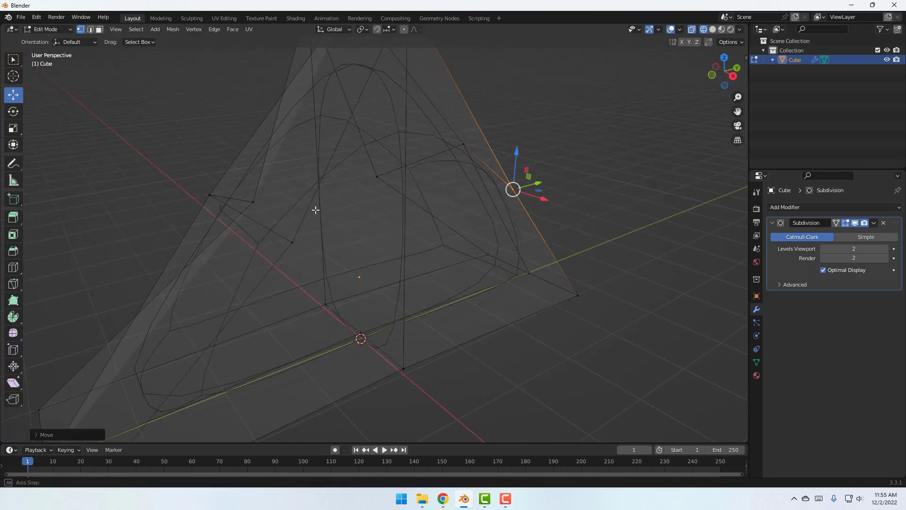
middle_click_drag(275, 241, 284, 186)
left_click(283, 189)
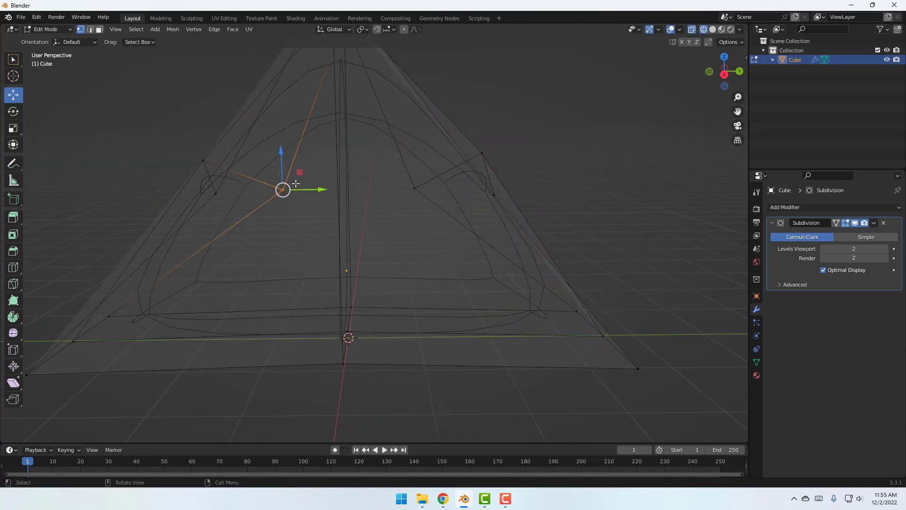
left_click_drag(299, 173, 266, 138)
middle_click_drag(266, 138, 685, 82)
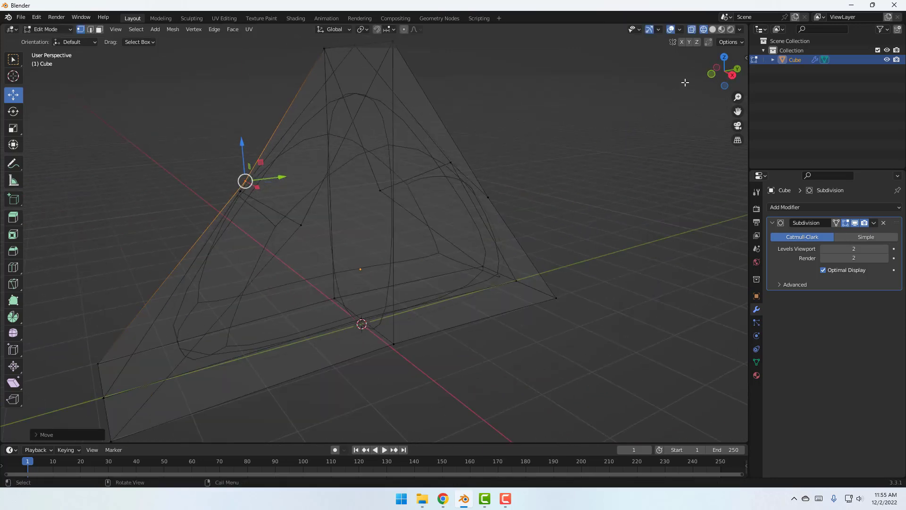
left_click(713, 31)
Widen the base by moving the bottom vertices at both ends outward along Y.
scroll(302, 210, "down", 2)
mouse_move(296, 212)
middle_mouse_down()
mouse_move(424, 209)
mouse_move(249, 206)
mouse_move(309, 209)
mouse_move(267, 216)
mouse_move(285, 220)
middle_mouse_up()
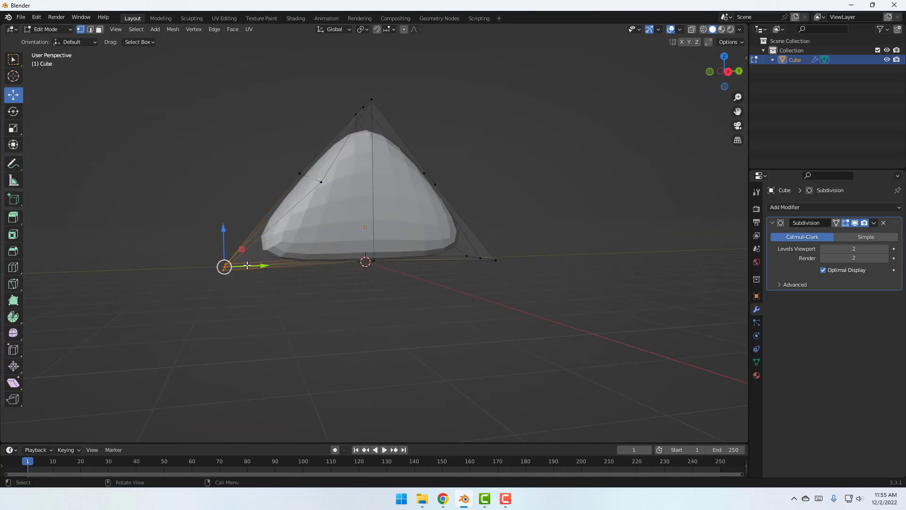
left_click_drag(248, 267, 226, 267)
middle_click_drag(552, 223, 543, 223)
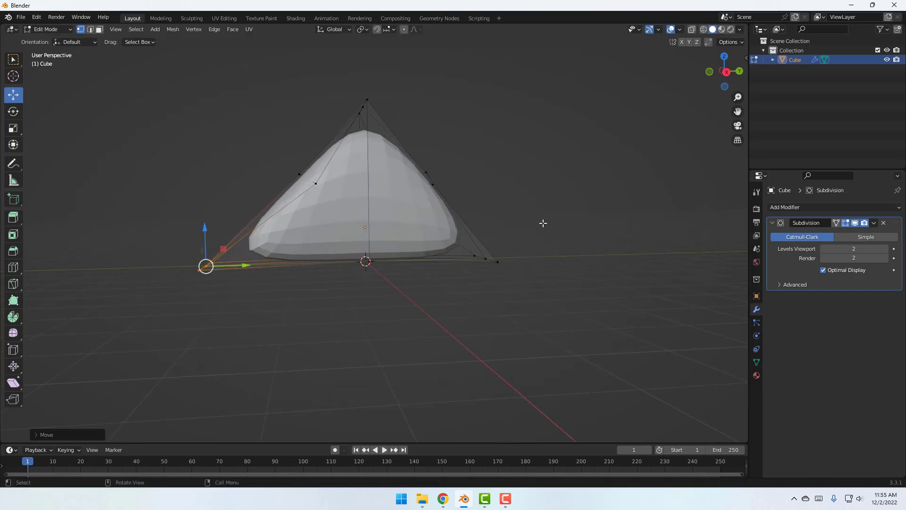
left_click_drag(542, 216, 461, 281)
middle_click_drag(512, 262, 480, 270)
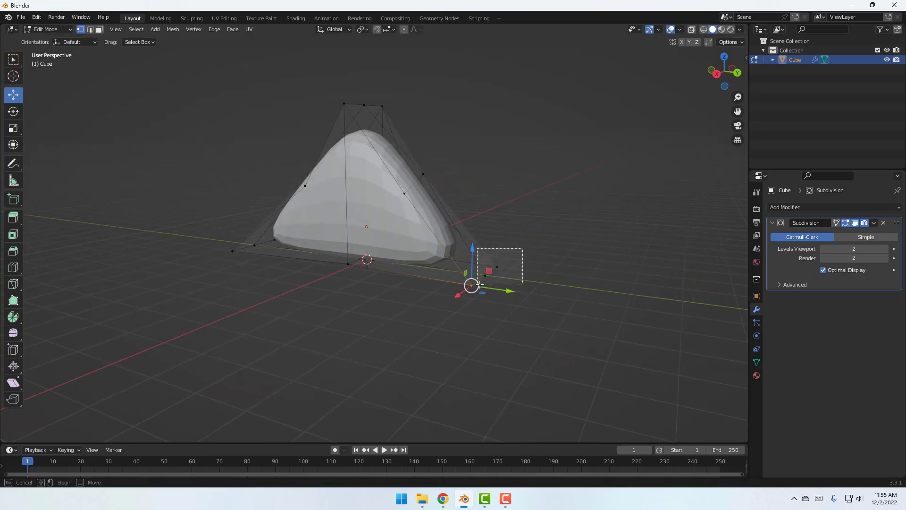
left_click_drag(480, 285, 475, 286, "shift")
middle_click_drag(416, 293, 441, 282)
left_click_drag(520, 261, 535, 260)
middle_click_drag(536, 260, 440, 187)
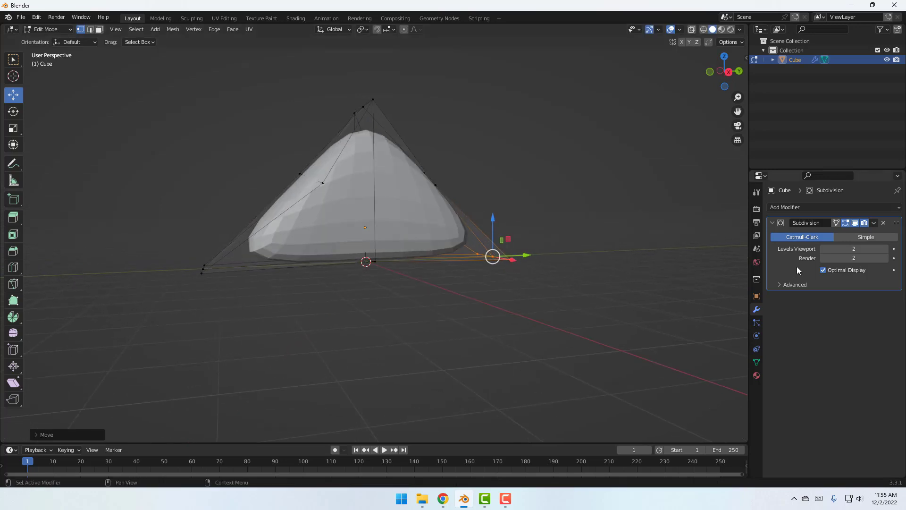
Set the Subdivision modifier's viewport level to 3 and apply Shade Smooth to the object in Object Mode.
left_click(886, 248)
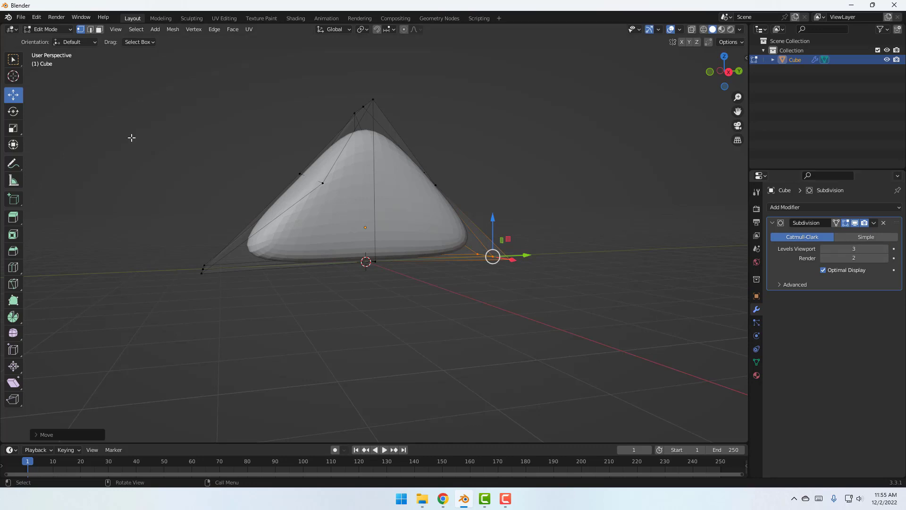
left_click(52, 28)
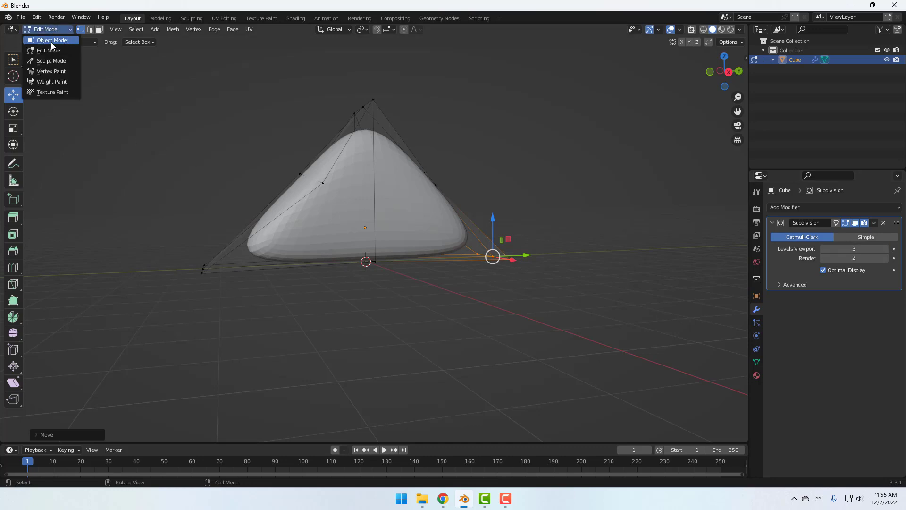
left_click(51, 42)
middle_click_drag(198, 193, 338, 151)
right_click(342, 132)
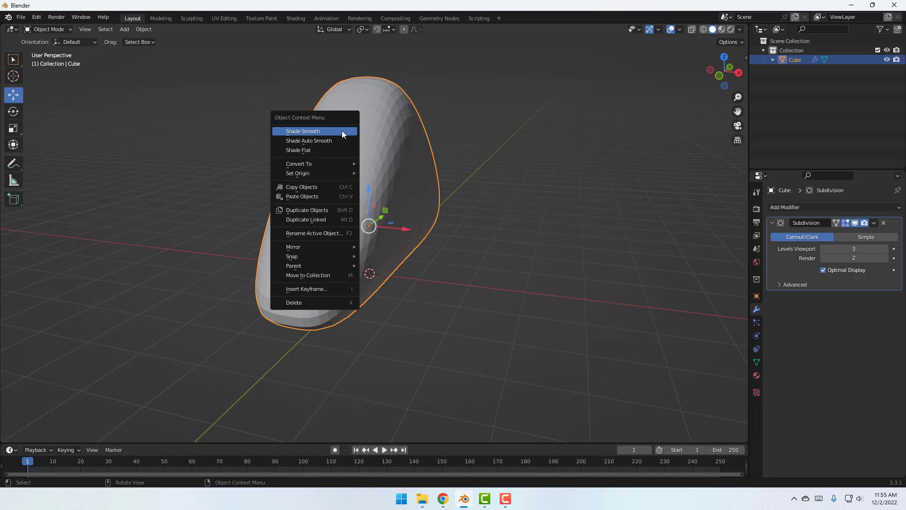
left_click(302, 131)
middle_click_drag(449, 223, 321, 218)
middle_click_drag(228, 224, 525, 248)
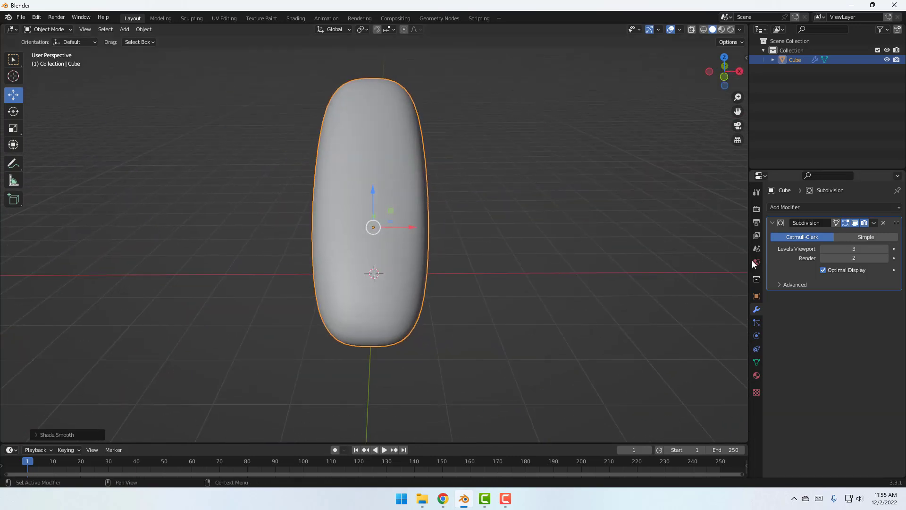
In Edit Mode, select the base's middle vertex on the -X side in wireframe and move it outward along X in solid shading.
left_click(49, 29)
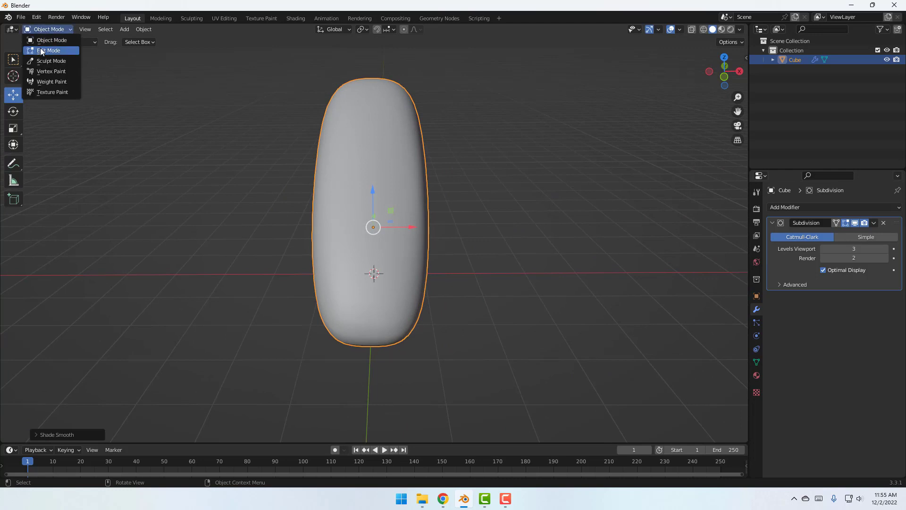
left_click(48, 49)
middle_click_drag(323, 264, 302, 262)
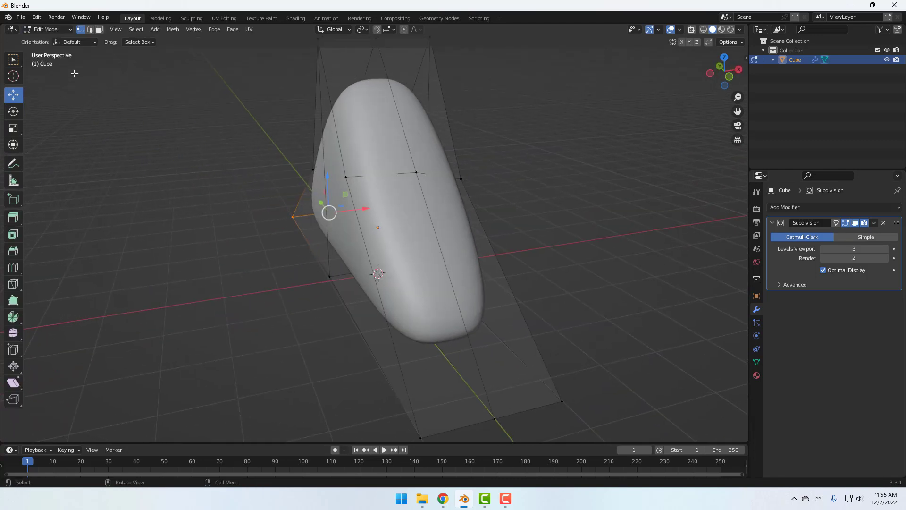
middle_click_drag(343, 221, 353, 212)
left_click(703, 30)
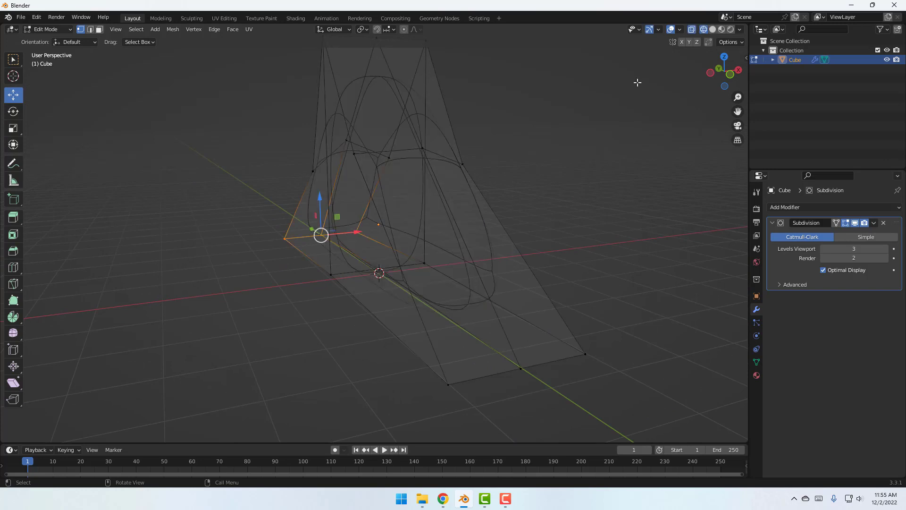
scroll(344, 244, "up", 1)
mouse_move(337, 246)
middle_mouse_down()
mouse_move(376, 239)
mouse_move(343, 254)
mouse_move(340, 297)
mouse_move(637, 162)
middle_mouse_up()
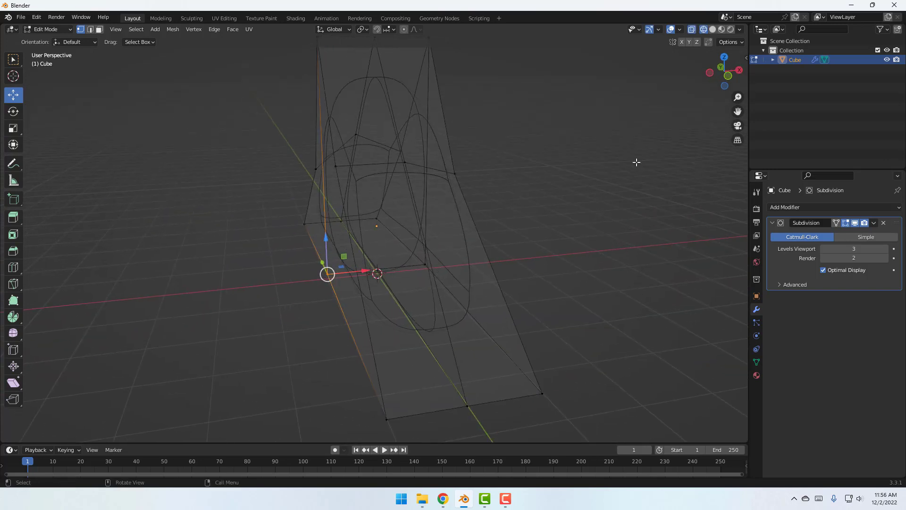
left_click(712, 30)
left_click_drag(361, 272, 284, 279)
Move the base's middle vertex on the +X side outward along X to thicken the opposite face.
middle_click_drag(465, 254, 445, 267)
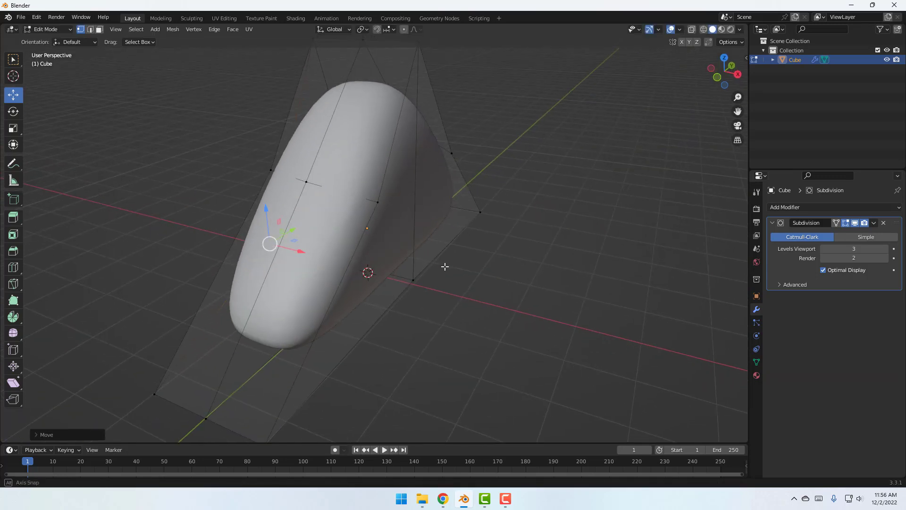
left_click(414, 280)
left_click_drag(445, 289, 518, 303)
middle_click_drag(457, 276, 491, 269)
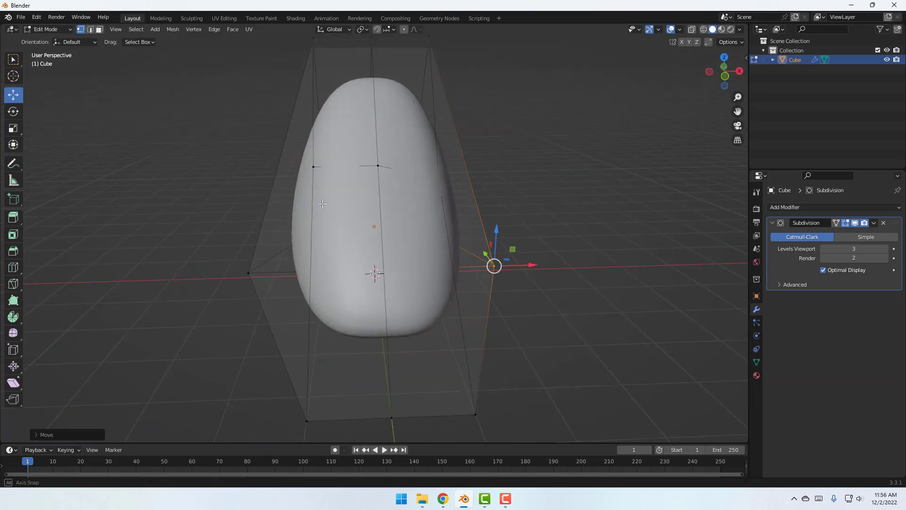
left_click_drag(525, 267, 542, 267)
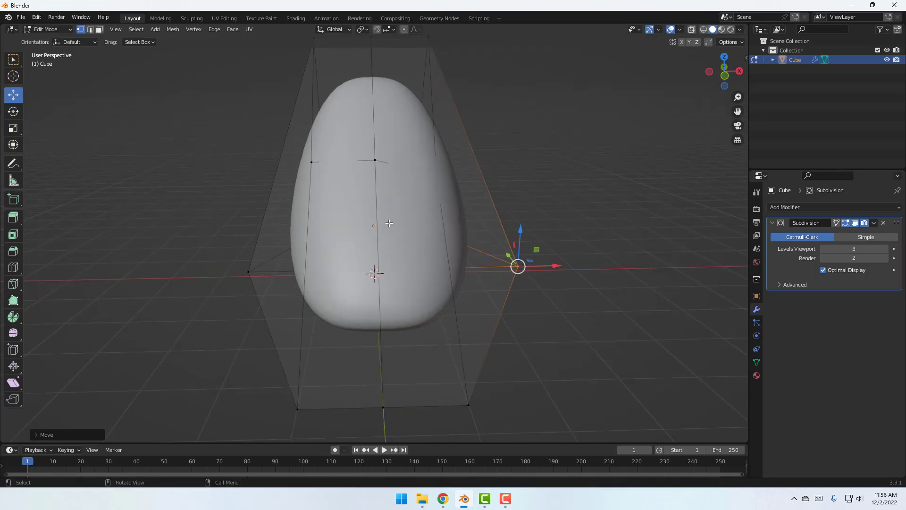
Select the -X corner vertex of the +Y slope's middle row in wireframe and move it outward in solid shading.
middle_click_drag(542, 267, 198, 222)
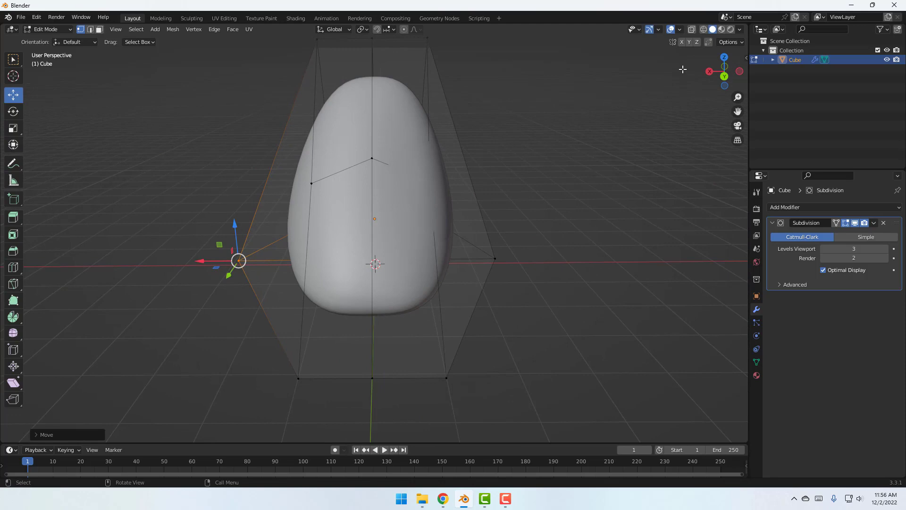
left_click(703, 29)
mouse_move(446, 182)
middle_mouse_down()
mouse_move(433, 181)
mouse_move(439, 135)
middle_mouse_up()
left_click(712, 30)
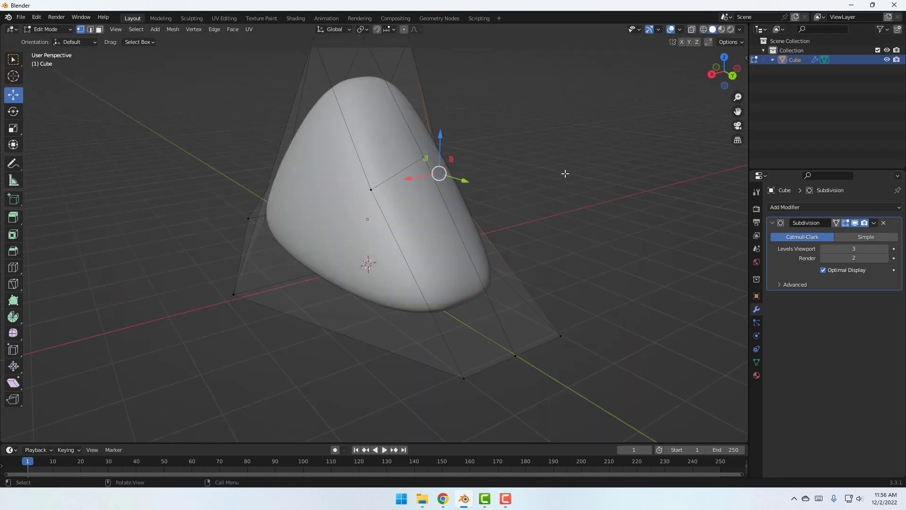
middle_click_drag(564, 174, 345, 206)
mouse_move(306, 204)
left_mouse_down()
mouse_move(275, 196)
mouse_move(302, 196)
left_mouse_up()
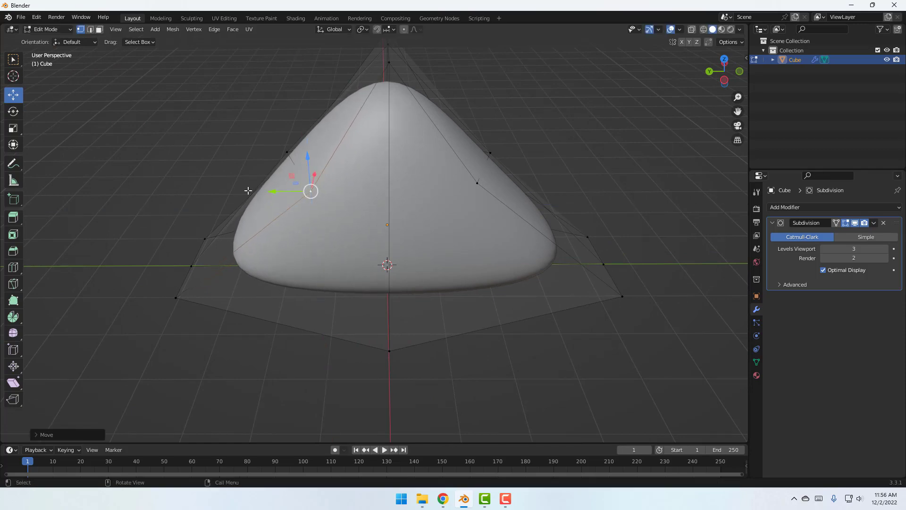
Move the +X corner vertex of the -Y slope's middle row outward and upward to round that corner.
middle_click_drag(248, 192, 291, 199)
left_click(344, 187)
mouse_move(364, 184)
left_mouse_down()
mouse_move(350, 185)
mouse_move(327, 151)
mouse_move(357, 182)
mouse_move(343, 171)
mouse_move(353, 171)
left_mouse_up()
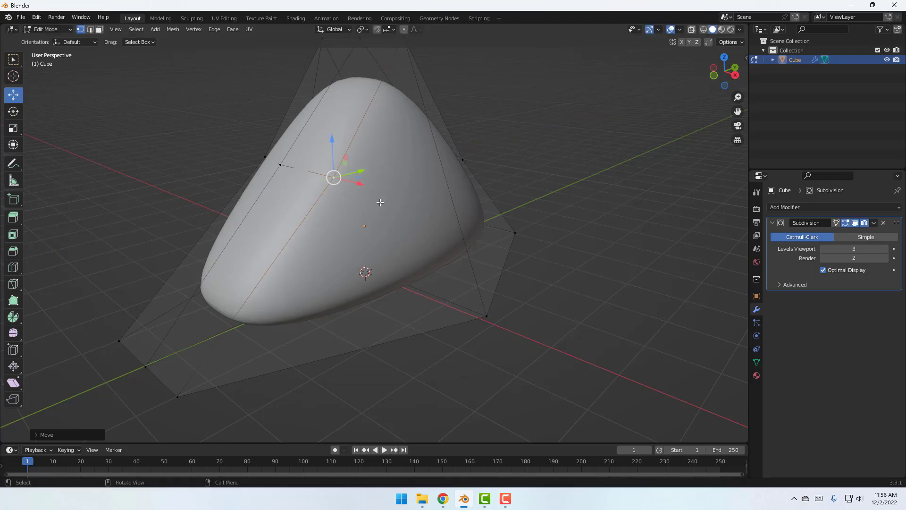
left_click(703, 30)
mouse_move(330, 198)
middle_mouse_down()
mouse_move(227, 212)
mouse_move(291, 202)
middle_mouse_up()
left_click(713, 29)
Adjust the base's middle vertices on both X sides slightly further outward along X.
scroll(439, 189, "down", 3)
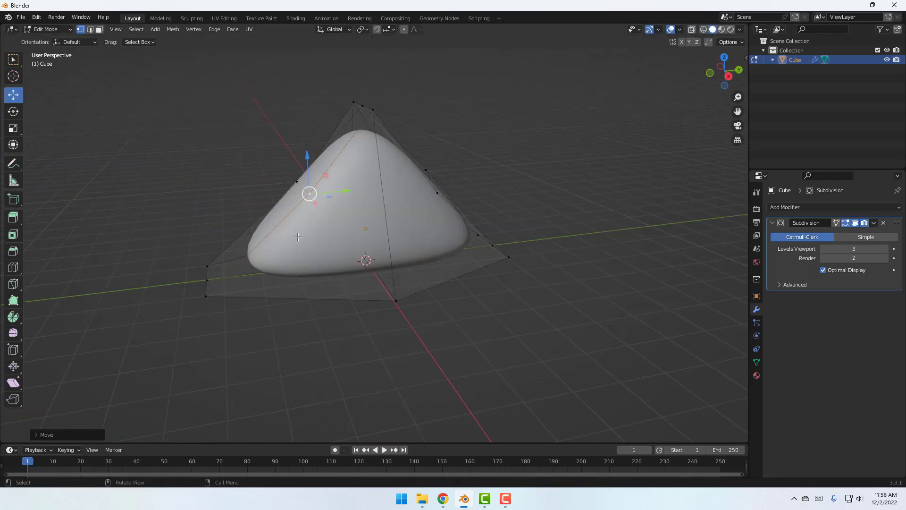
mouse_move(314, 236)
middle_mouse_down()
mouse_move(421, 255)
mouse_move(293, 299)
middle_mouse_up()
left_click(289, 271)
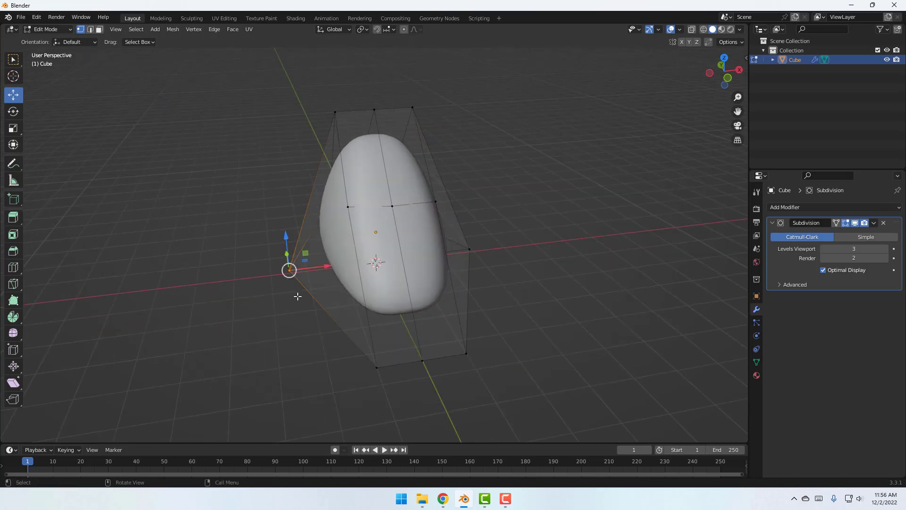
middle_click_drag(316, 269, 492, 274)
left_click_drag(492, 273, 501, 283)
Return to Object Mode and deselect the rounded foliage tier.
left_click(48, 28)
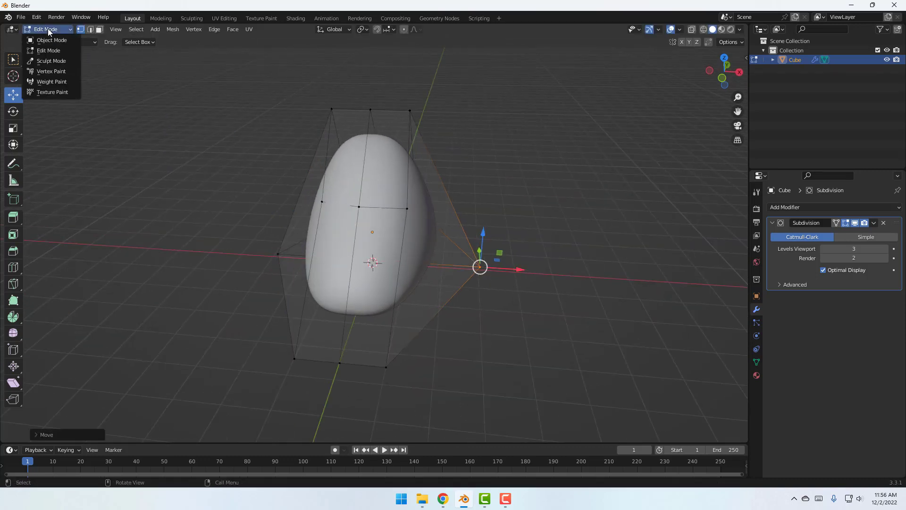
left_click(52, 40)
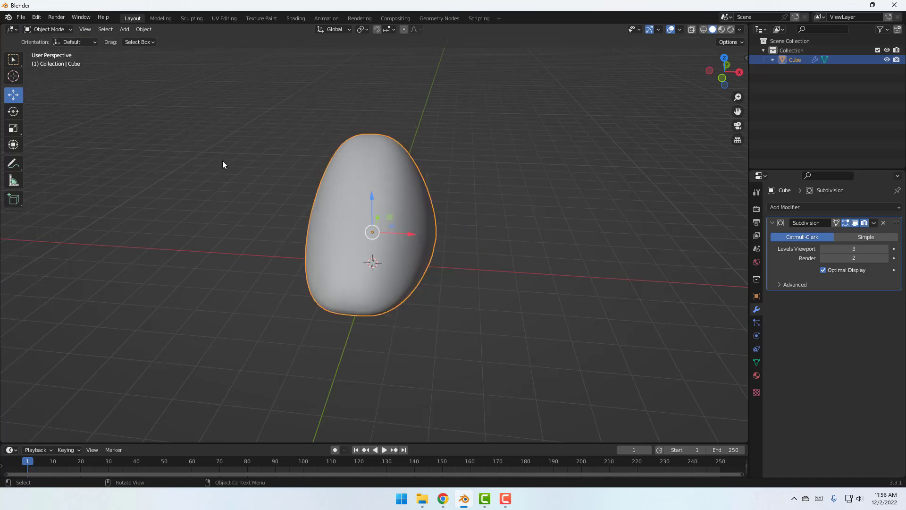
left_click(220, 206)
middle_click_drag(277, 259, 378, 194)
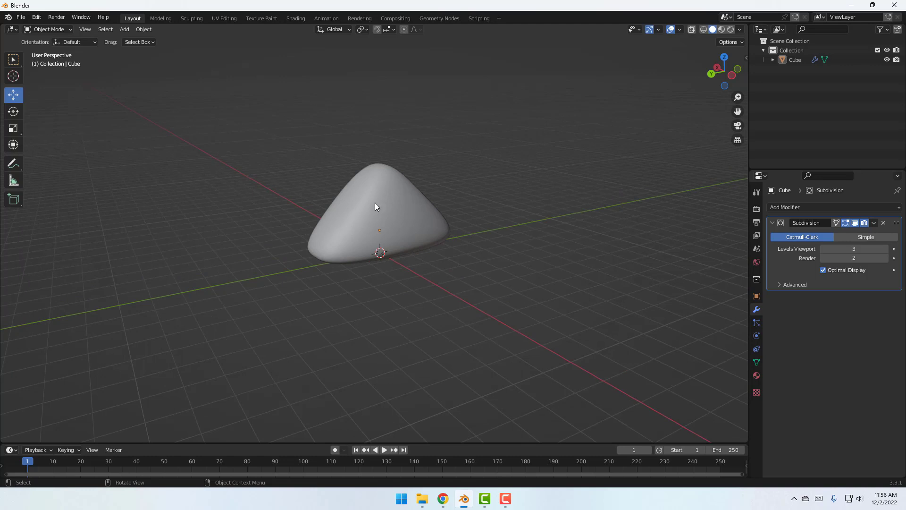
Set the foliage tier's material base color to a light green with hue 0.359, saturation 0.696 and value 0.800.
left_click(378, 197)
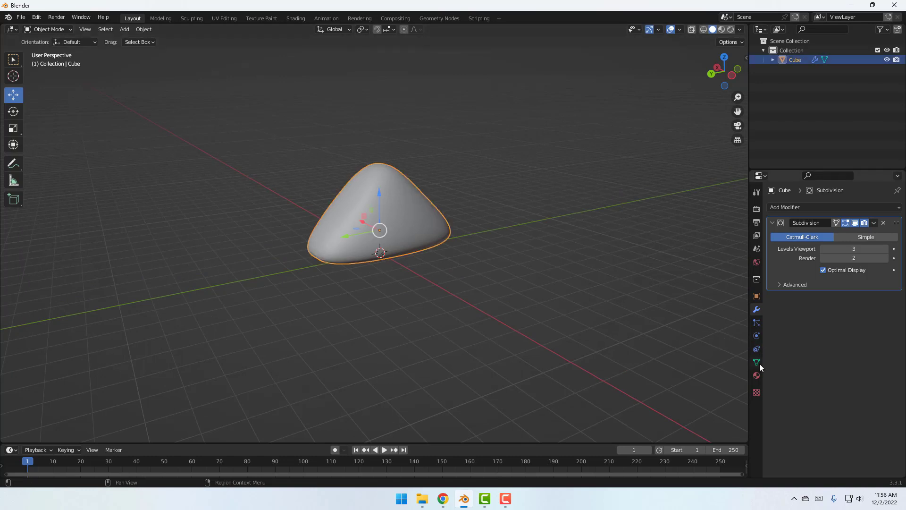
left_click(756, 376)
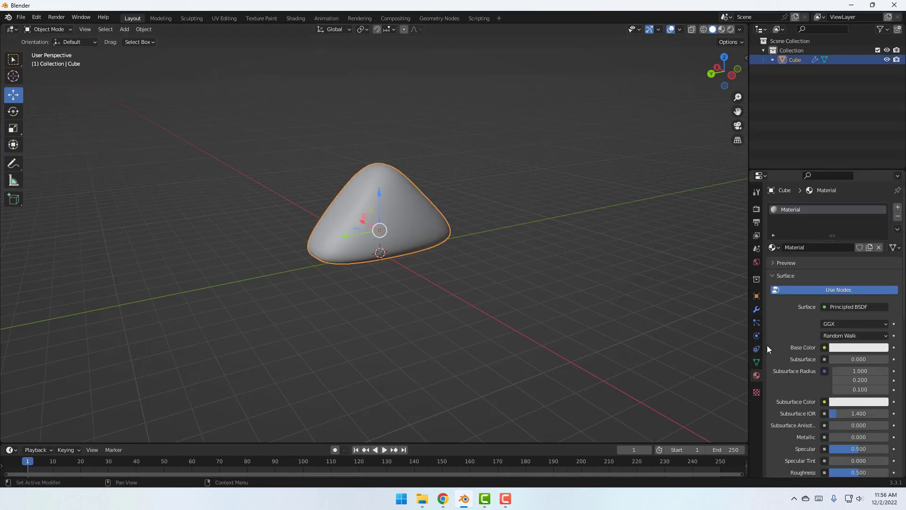
left_click(840, 347)
left_click_drag(840, 245, 828, 237)
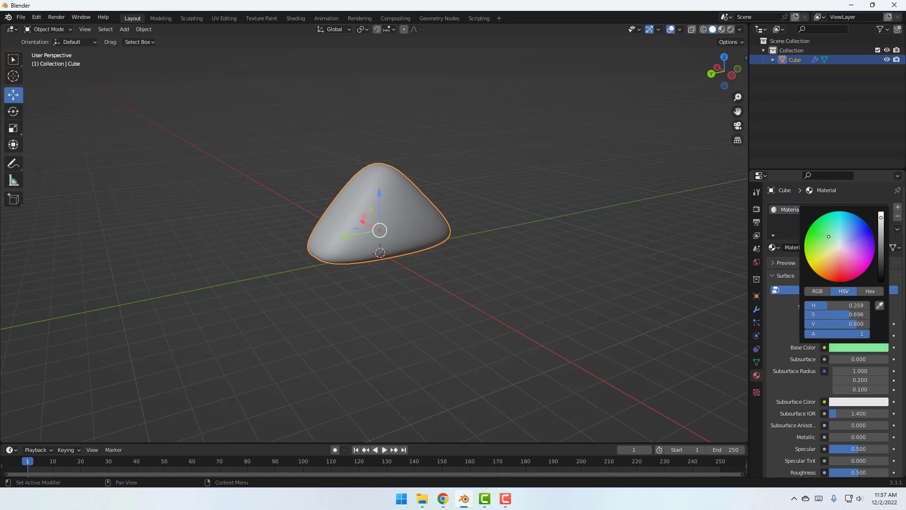
Show the tier in material preview shading and shift its base color to a more saturated green.
left_click(724, 28)
scroll(439, 222, "up", 4)
middle_click_drag(446, 248, 451, 258)
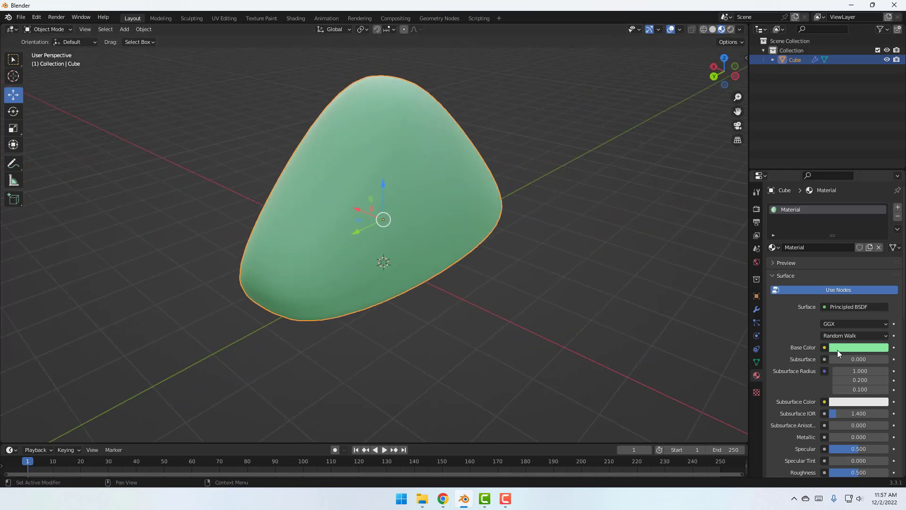
left_click(850, 347)
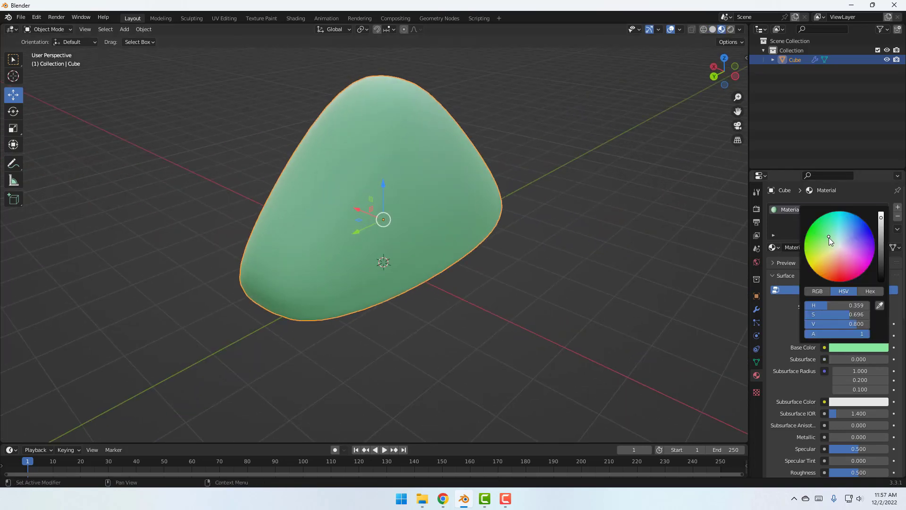
left_click_drag(829, 237, 825, 223)
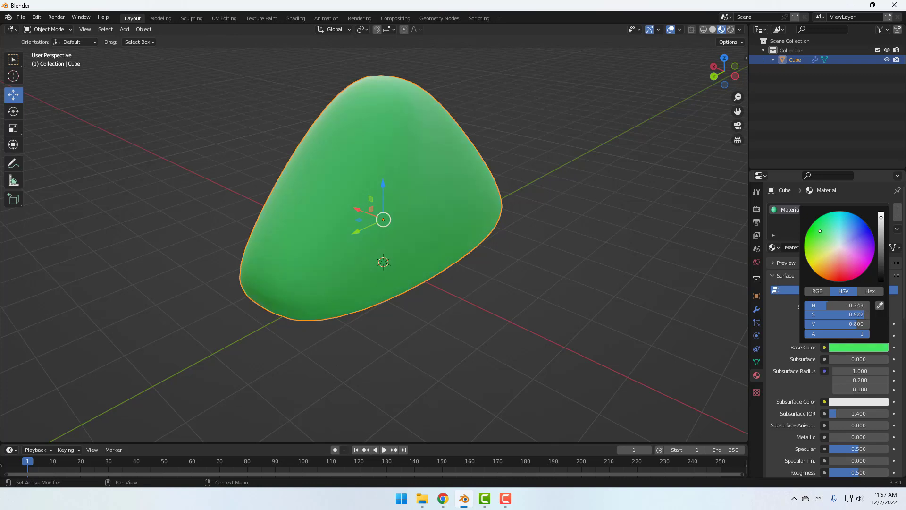
left_click(528, 228)
Copy and paste the foliage tier, raise the copy along Z above the original and scale it down slightly.
scroll(526, 231, "down", 2)
middle_click_drag(517, 254, 488, 228)
middle_click_drag(390, 185, 390, 211, "shift")
left_click(392, 204)
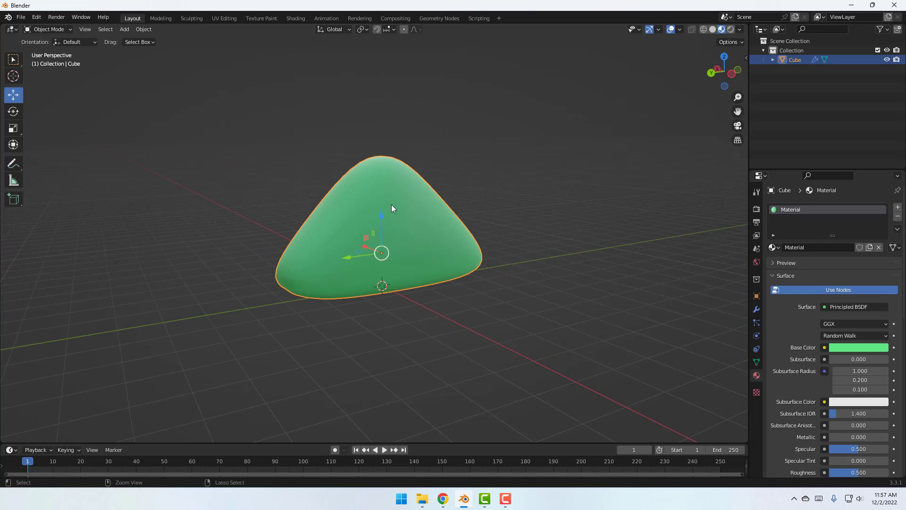
key("ctrl+v")
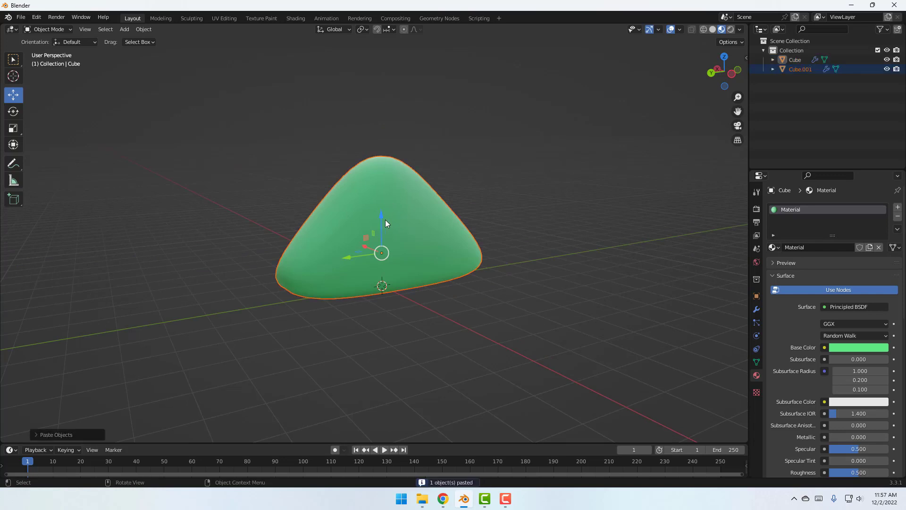
left_click_drag(381, 221, 380, 138)
key("s")
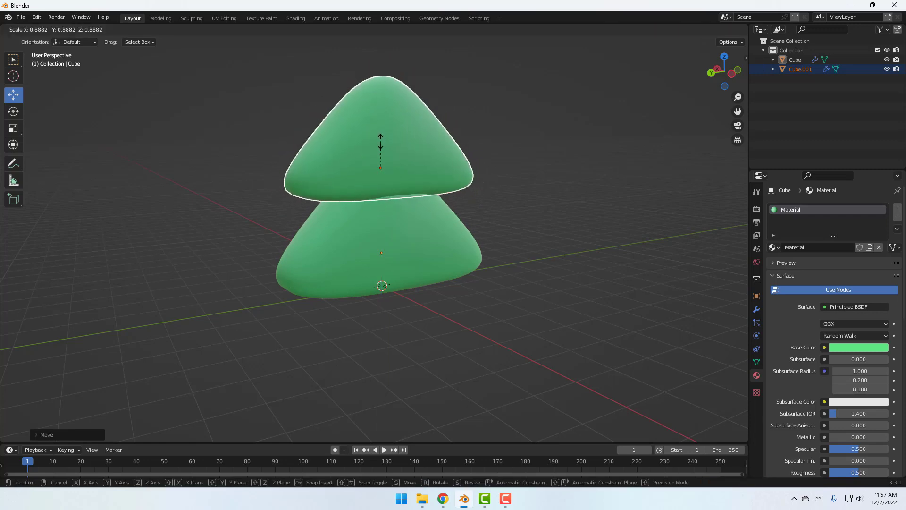
left_click(380, 149)
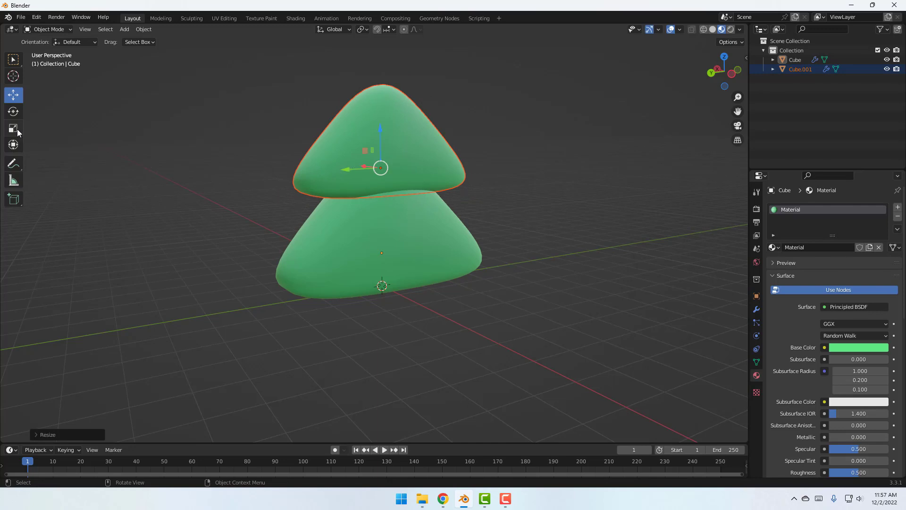
Copy and paste the second tier, raise the copy along Z to the treetop and scale it down as the smallest tier.
middle_click_drag(203, 197, 467, 219)
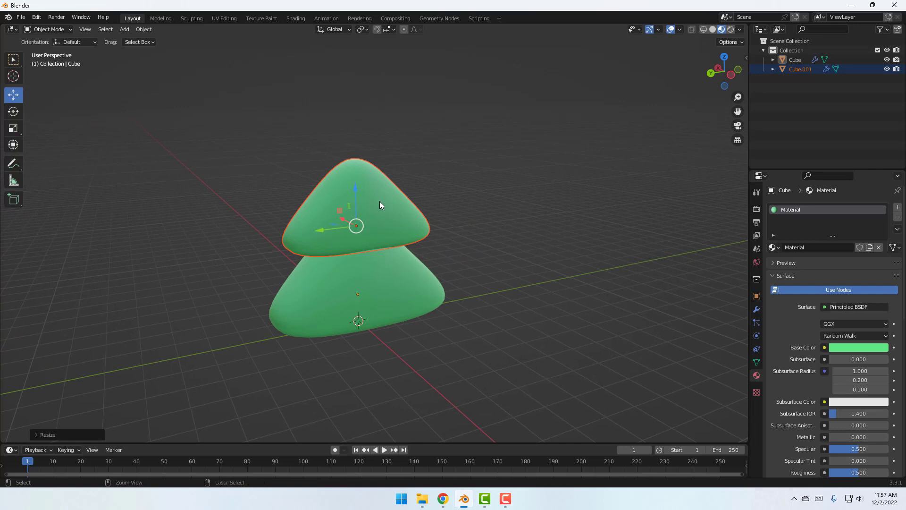
key("ctrl+c")
key("ctrl+v")
left_click_drag(358, 202, 358, 137)
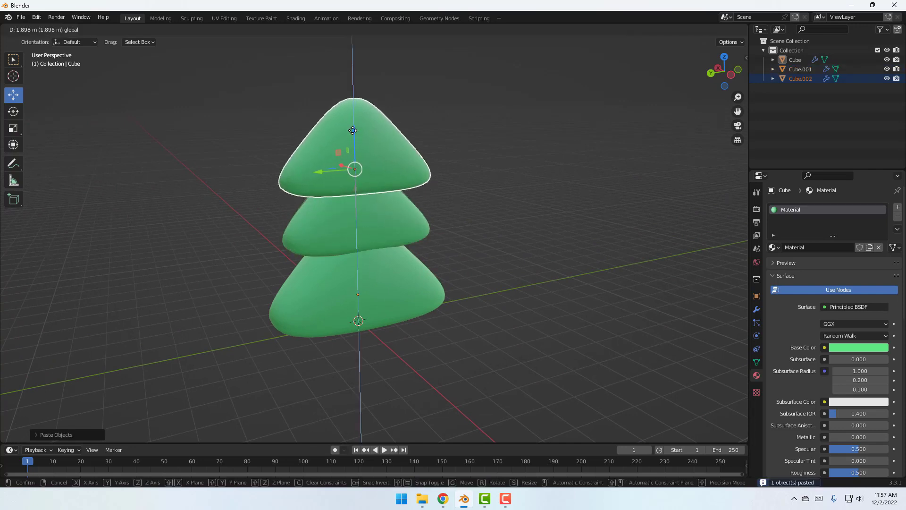
left_click(18, 132)
left_click_drag(377, 133, 373, 136)
middle_click_drag(372, 136, 69, 132)
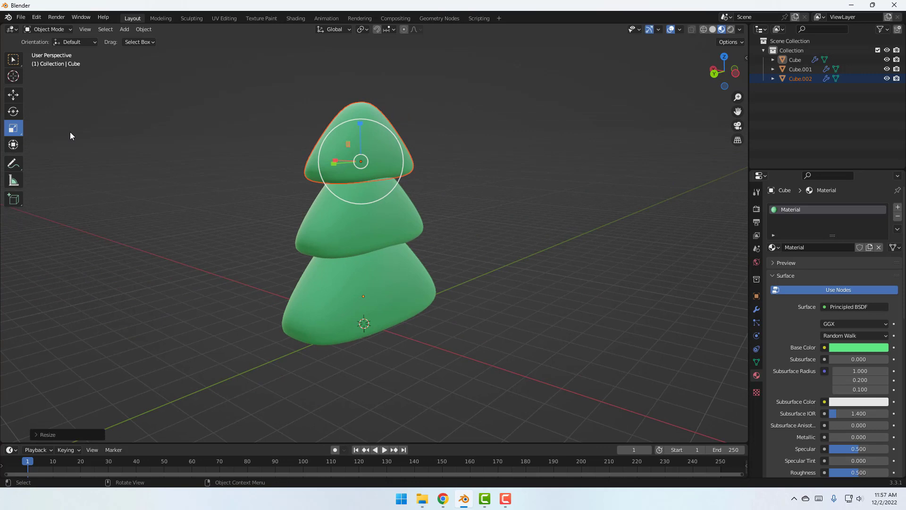
Select all three foliage tiers and move them up along Z to leave room for a trunk beneath.
left_click(17, 96)
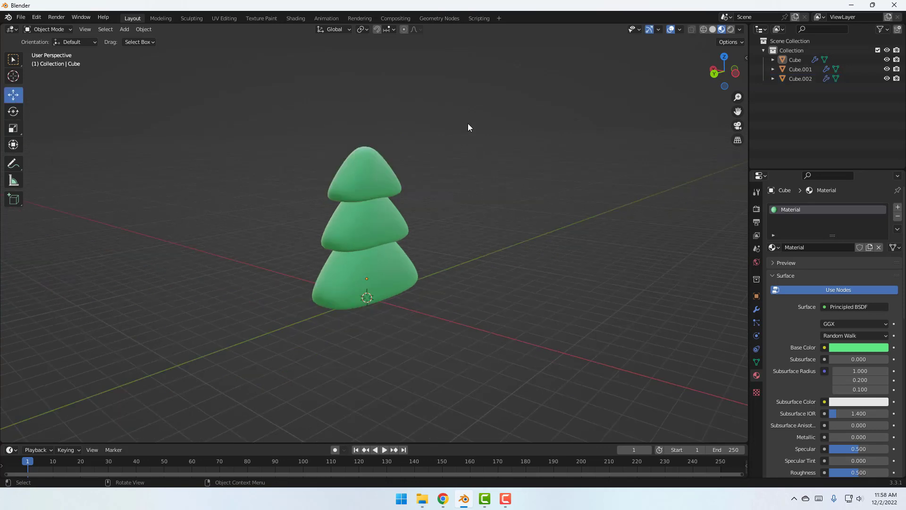
left_click_drag(468, 124, 330, 307)
left_click_drag(365, 200, 365, 164)
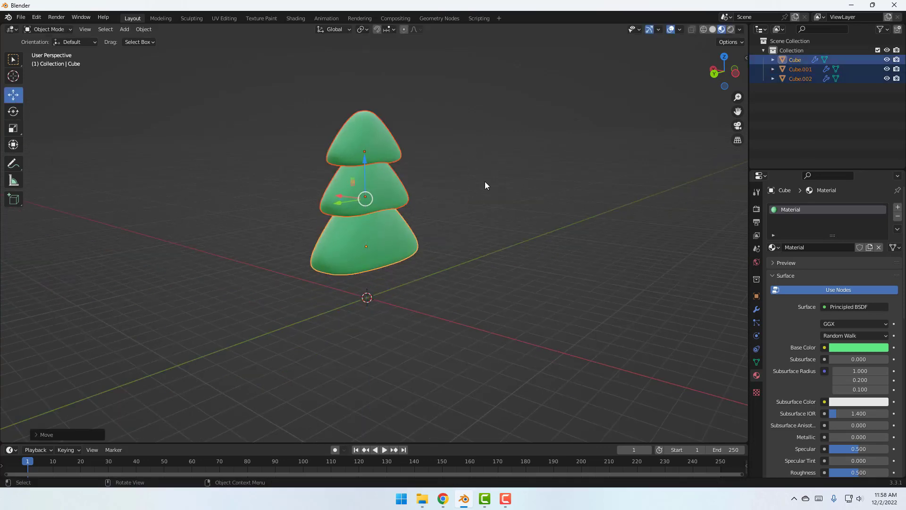
left_click(485, 181)
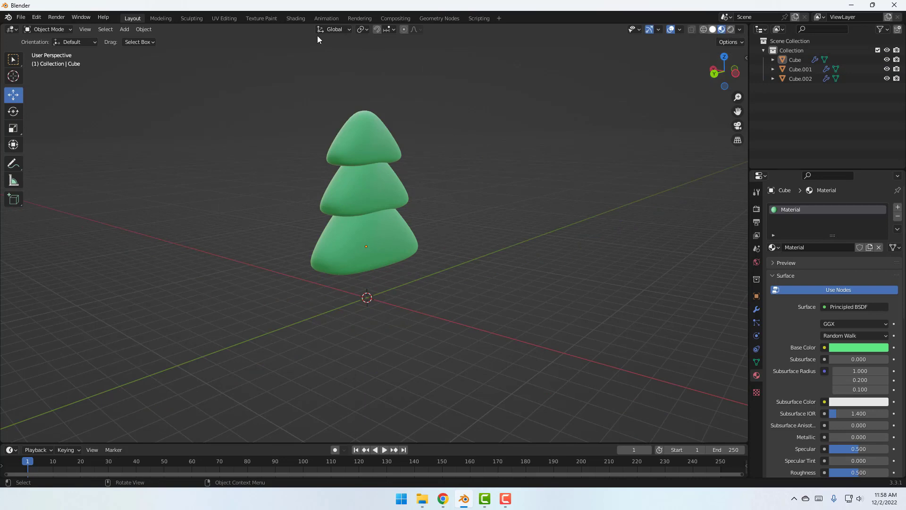
Add a mesh cylinder at the origin below the tree and scale it down to trunk size.
left_click(123, 30)
mouse_move(125, 38)
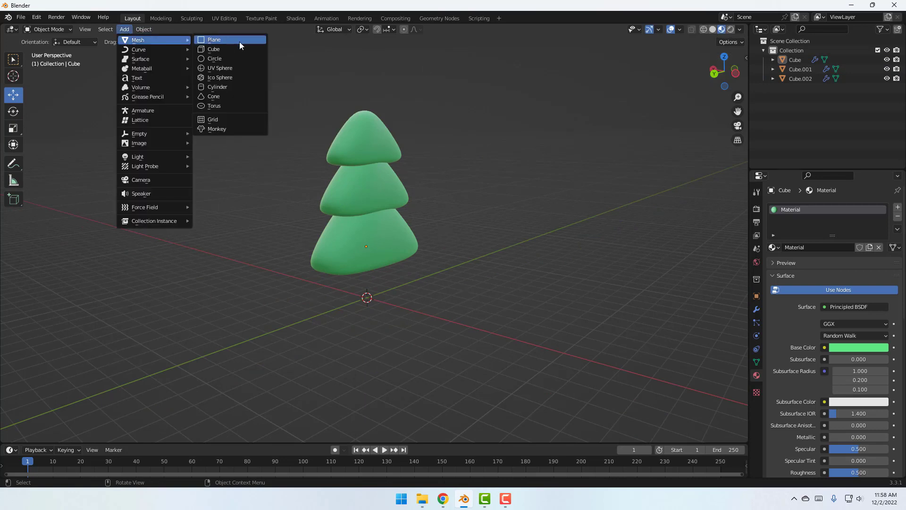
left_click(222, 86)
scroll(377, 316, "up", 3)
scroll(397, 330, "down", 2)
mouse_move(398, 331)
middle_mouse_down()
mouse_move(350, 327)
mouse_move(391, 339)
middle_mouse_up()
left_click(13, 128)
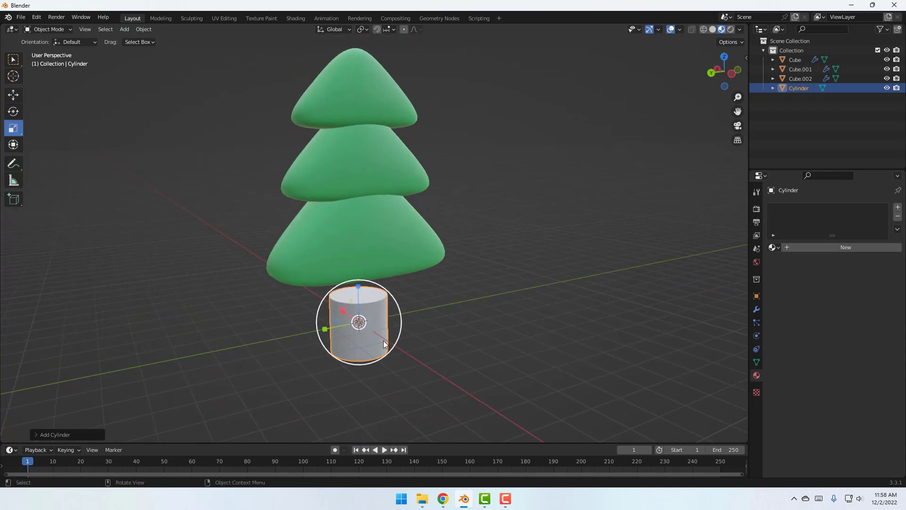
left_click_drag(383, 343, 368, 326)
scroll(367, 325, "up", 2)
Enter Edit Mode on the cylinder and select its top face in face select mode.
left_click(14, 95)
left_click(38, 30)
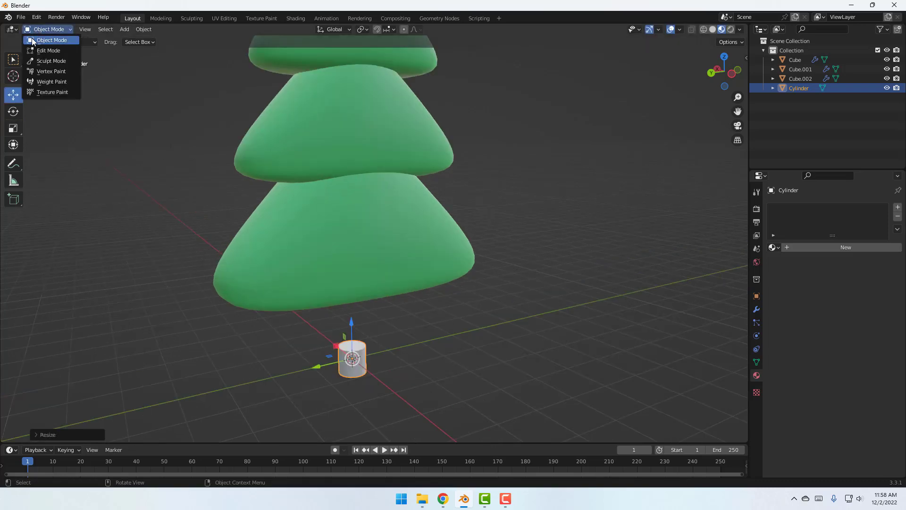
left_click(37, 47)
scroll(396, 352, "up", 2)
middle_click_drag(379, 419, 431, 274)
scroll(427, 357, "up", 3)
middle_click_drag(430, 278, 443, 326)
scroll(444, 327, "up", 1)
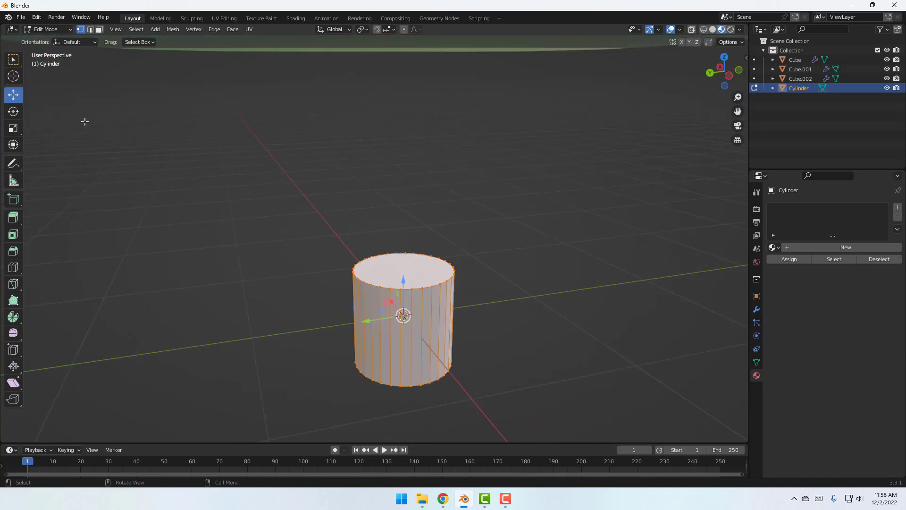
left_click(99, 30)
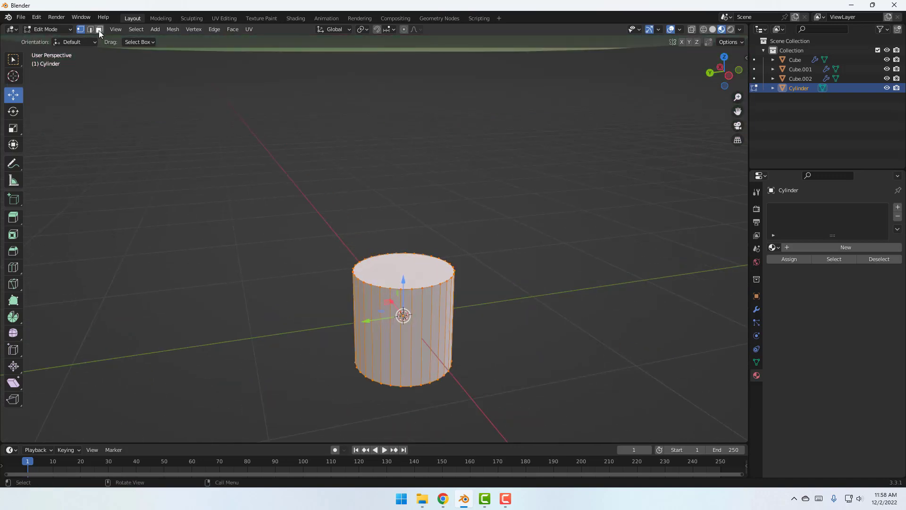
left_click(409, 265)
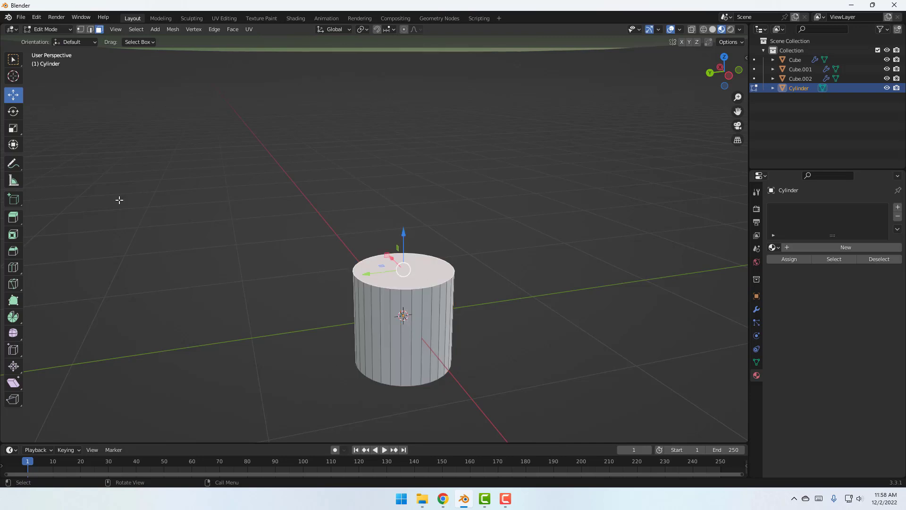
Extrude the cylinder's top face slightly upward with Extrude Region and scale it outward into a wider brim.
left_click(12, 220)
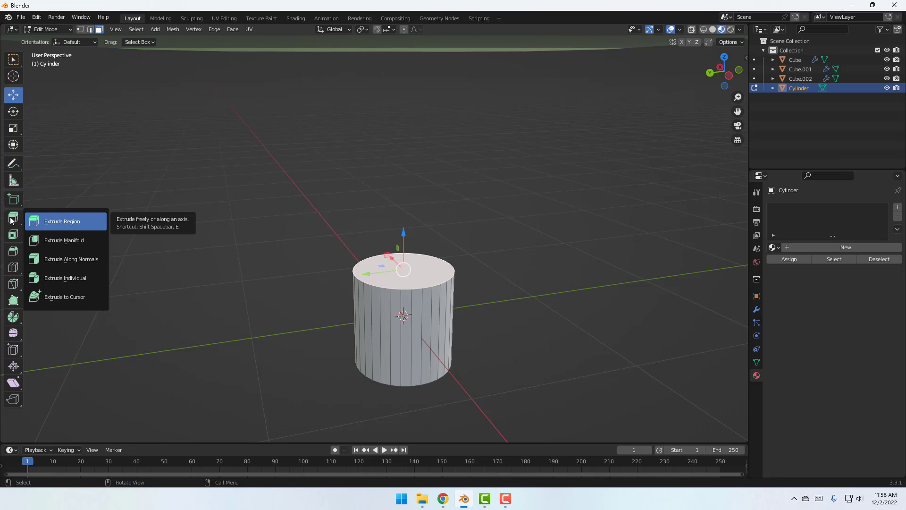
left_click(11, 218)
left_click(14, 219)
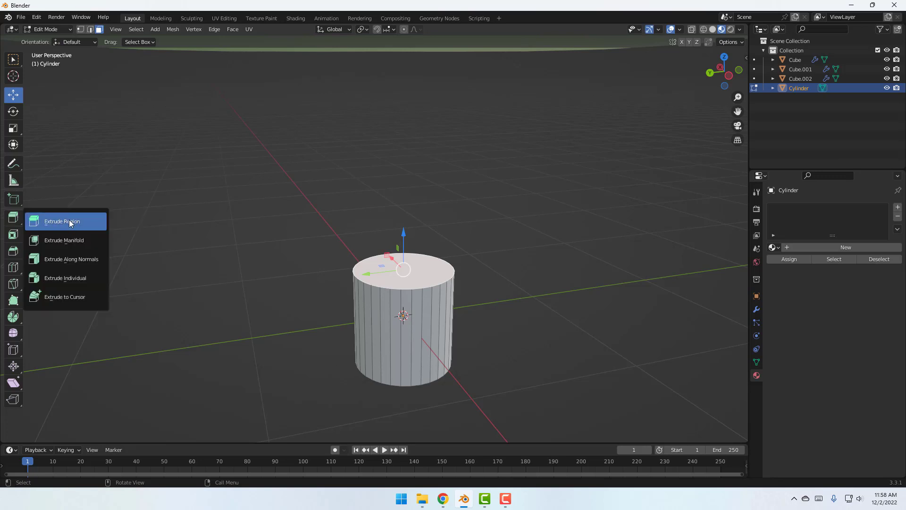
left_click(61, 223)
mouse_move(407, 238)
left_mouse_down()
mouse_move(408, 221)
mouse_move(407, 229)
left_mouse_up()
scroll(405, 231, "up", 1)
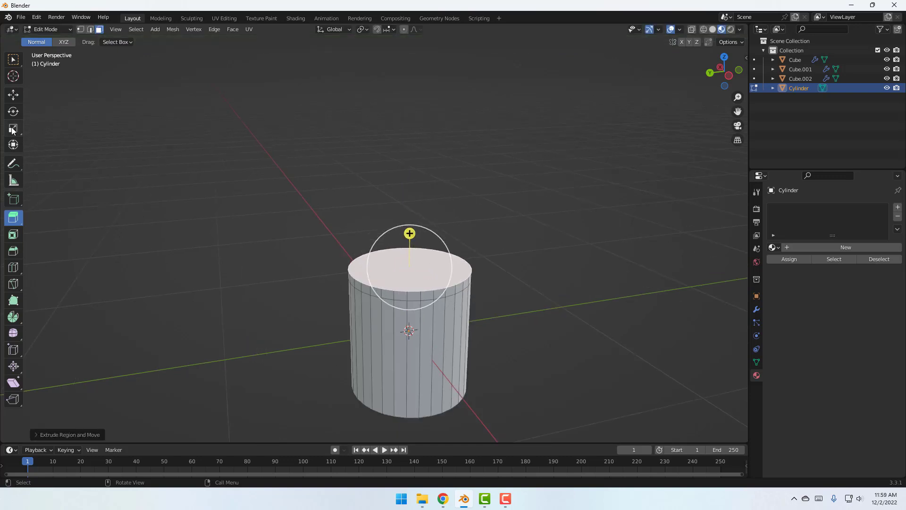
left_click(13, 130)
left_click_drag(437, 259, 450, 255)
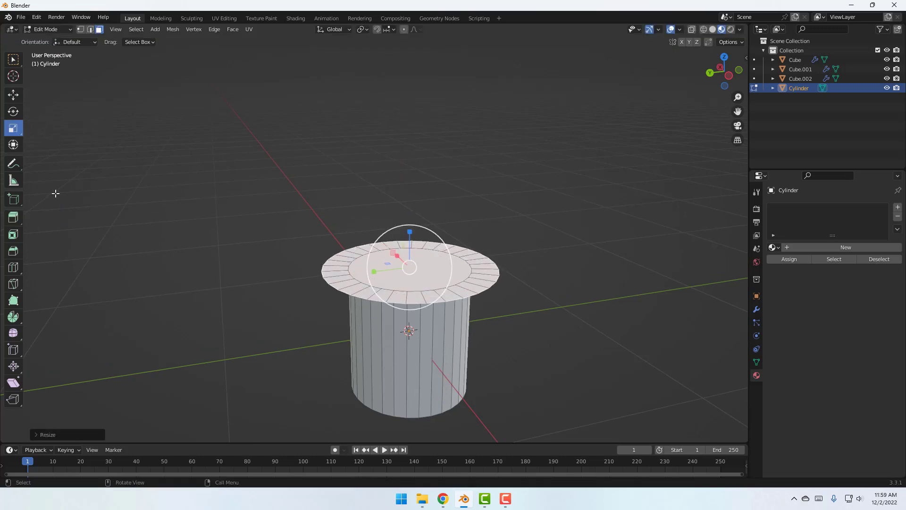
Extrude the widened top face upward along Z to form a thicker upper trunk section reaching near the lowest tier.
left_click(13, 221)
left_click_drag(16, 222, 50, 227)
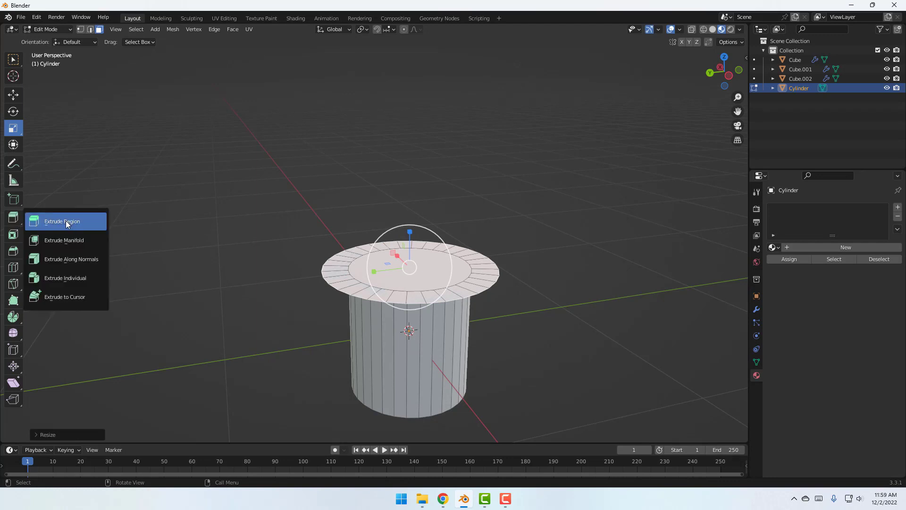
left_click(67, 221)
left_click_drag(410, 232, 411, 44)
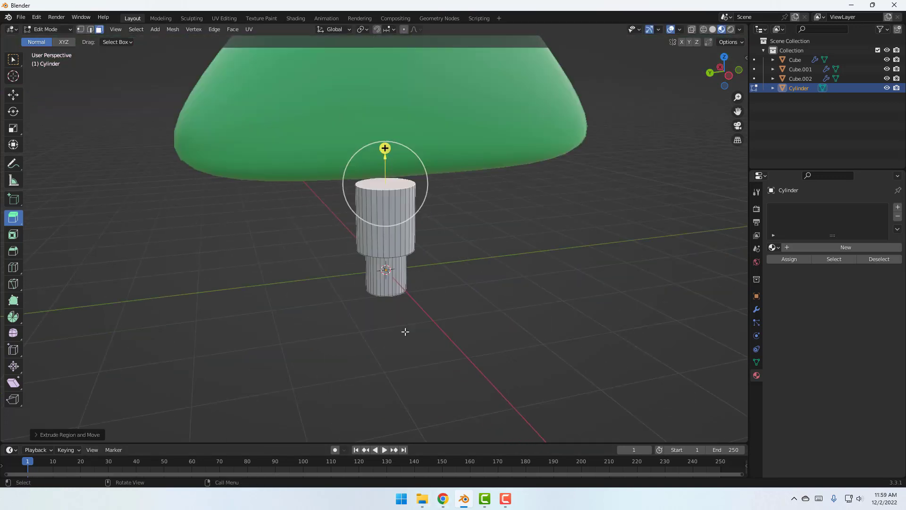
middle_click_drag(347, 282, 424, 313)
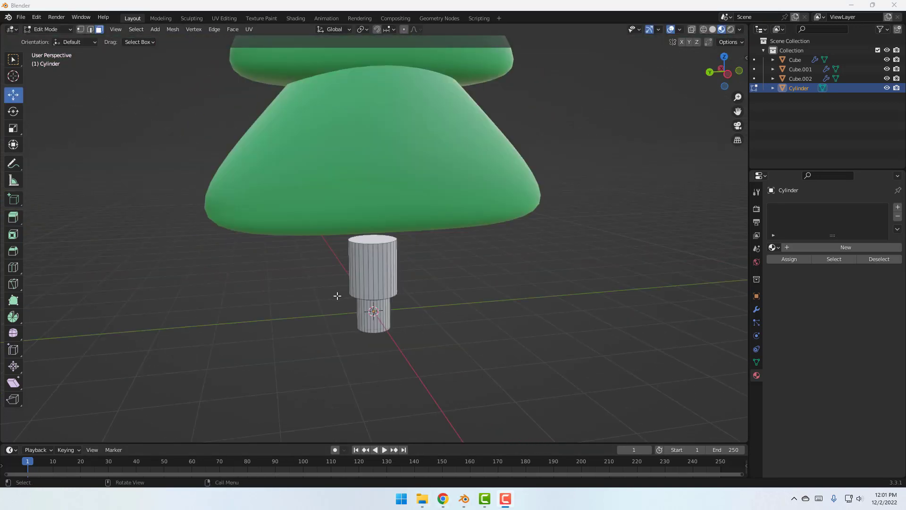
Select the entire trunk mesh and scale it down uniformly to roughly half its size.
middle_click_drag(337, 295, 342, 298)
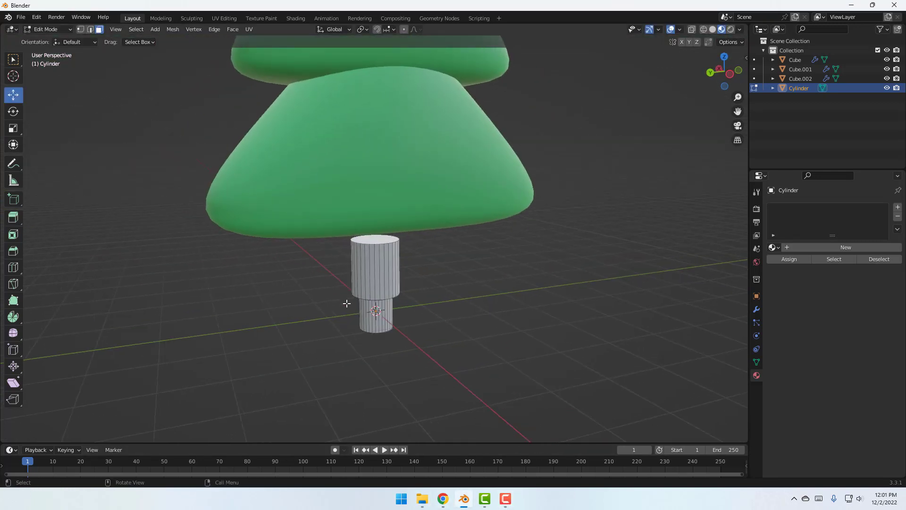
key("a")
scroll(404, 280, "up", 1)
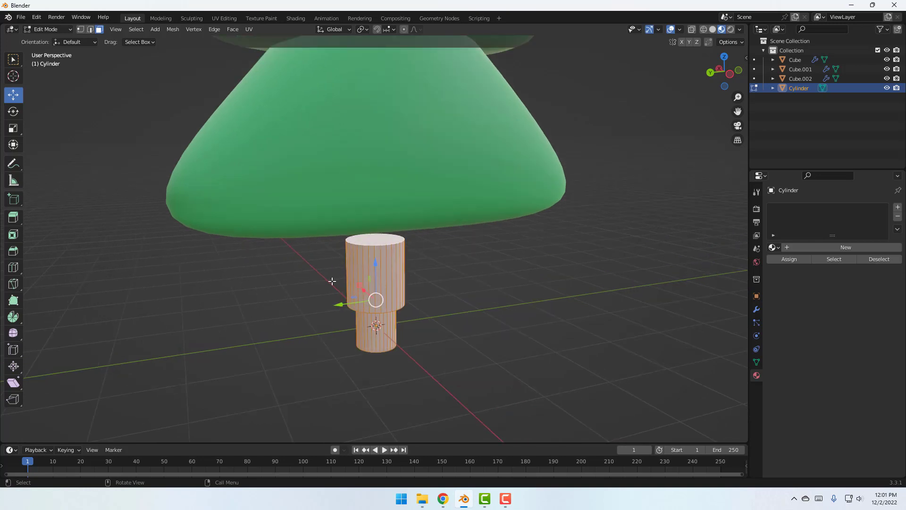
scroll(404, 289, "up", 3)
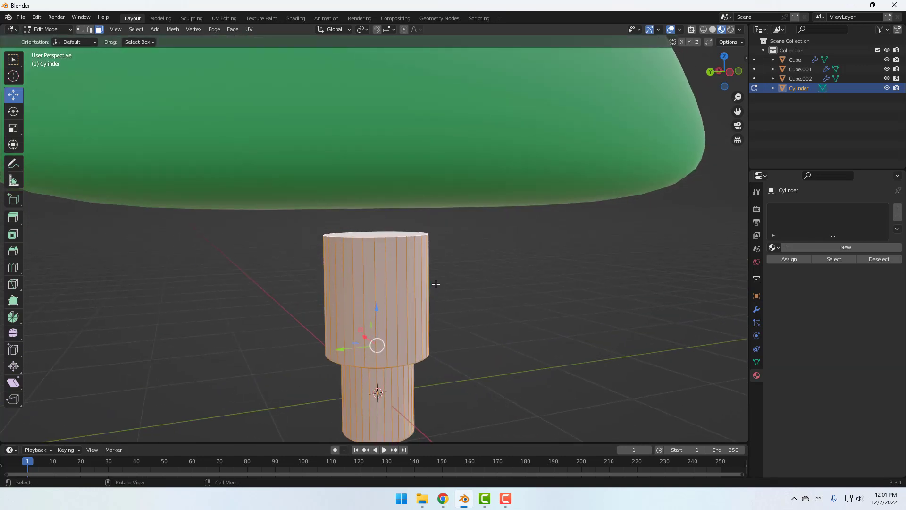
left_click(19, 132)
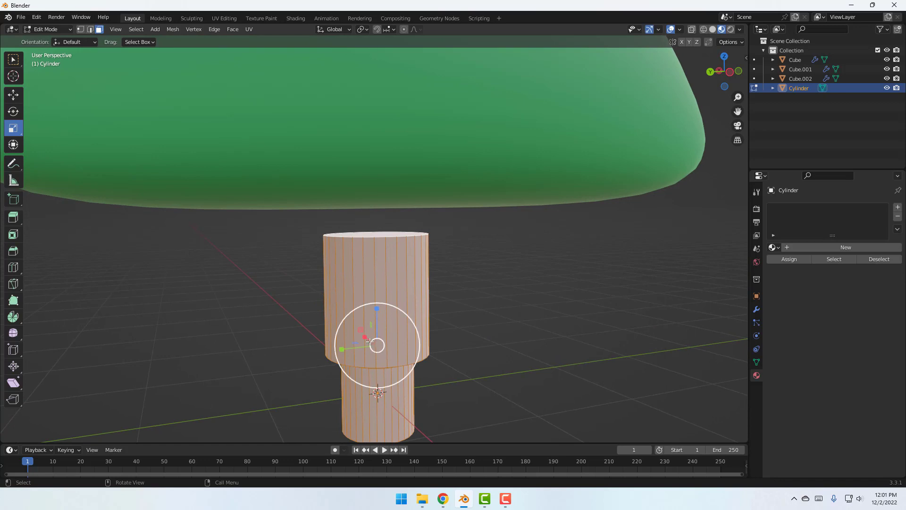
left_click_drag(401, 323, 389, 334)
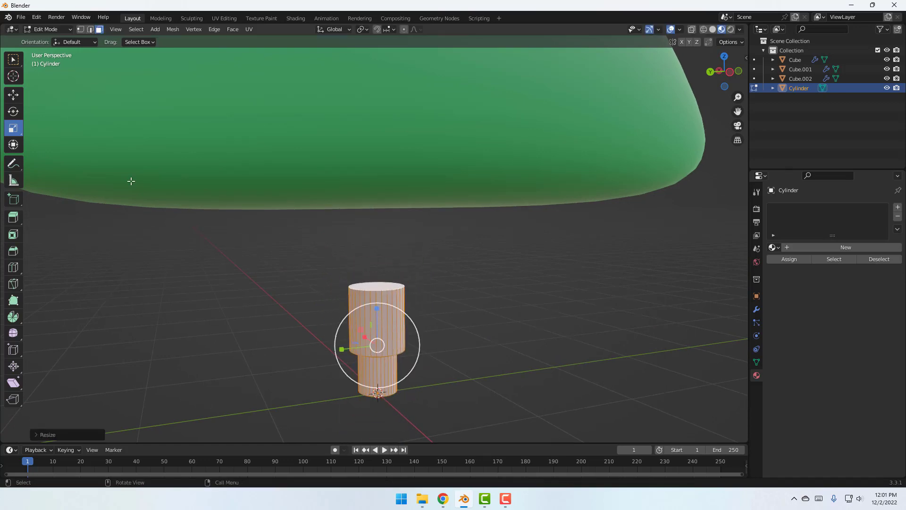
Move the whole trunk mesh up along Z to meet the underside of the lowest foliage tier, then deselect it.
left_click(15, 97)
scroll(293, 264, "down", 1)
middle_click_drag(329, 292, 347, 285)
left_click_drag(383, 287, 383, 192)
left_click(486, 264)
Select the vertices around the trunk's bottom face and move them down along Z to lengthen the lower trunk section to ground level.
scroll(482, 267, "down", 3)
middle_click_drag(456, 283, 400, 242)
scroll(400, 294, "up", 4)
scroll(396, 242, "up", 3)
left_click(365, 254)
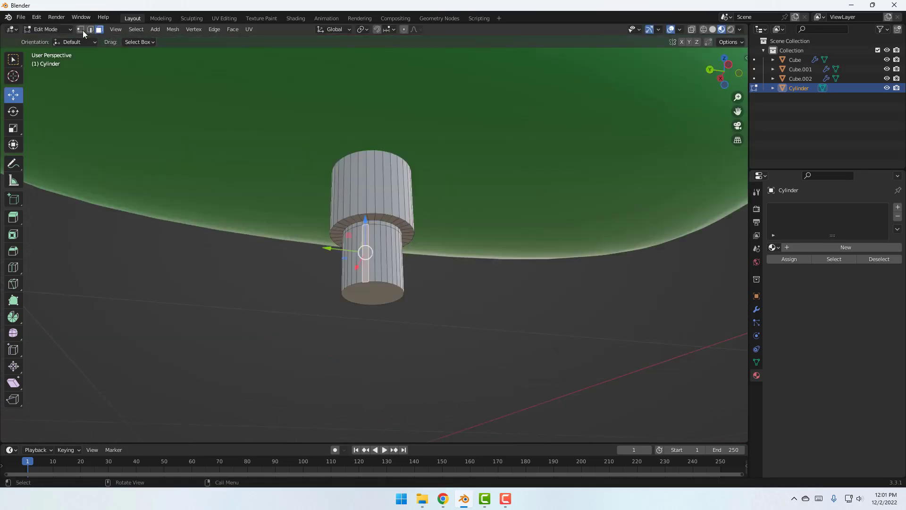
middle_click_drag(328, 303, 295, 269)
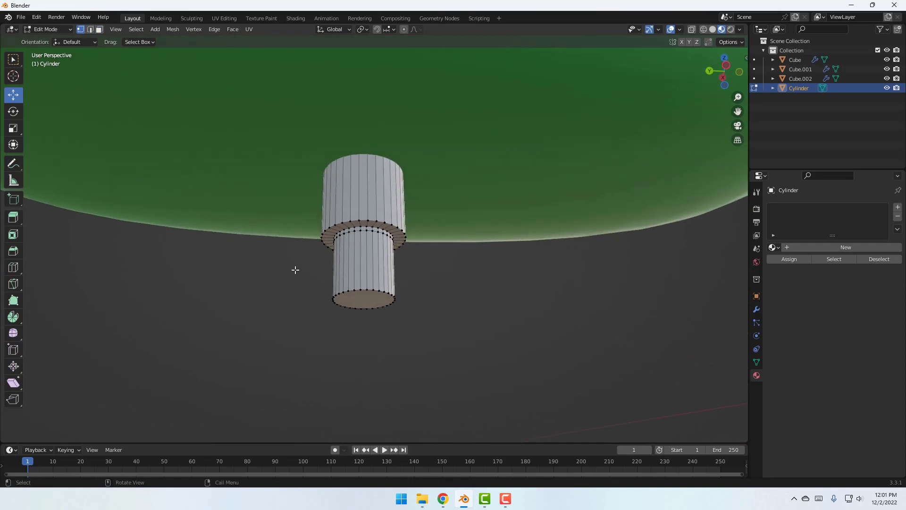
left_click_drag(301, 272, 425, 339)
scroll(380, 327, "down", 3)
middle_click_drag(380, 327, 368, 292)
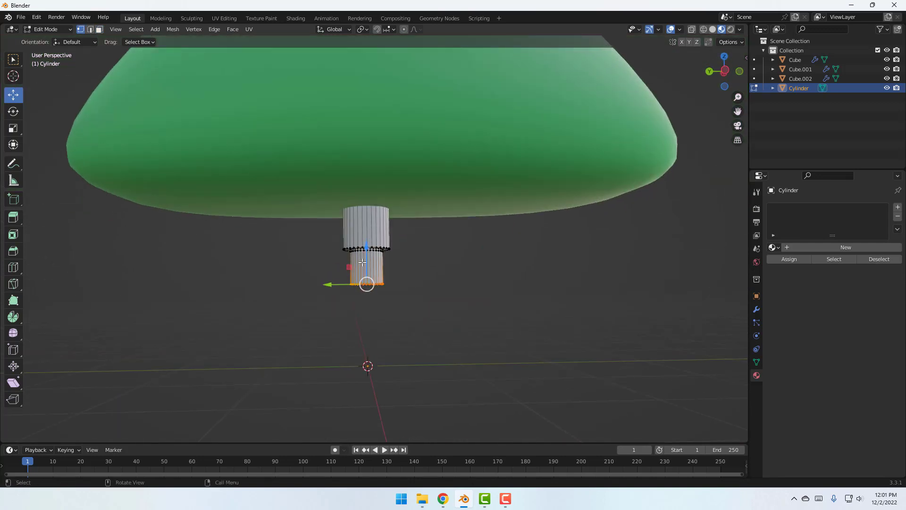
left_click_drag(360, 264, 361, 341)
scroll(361, 341, "down", 2)
middle_click_drag(361, 341, 380, 269)
scroll(426, 285, "down", 4)
scroll(381, 270, "up", 3)
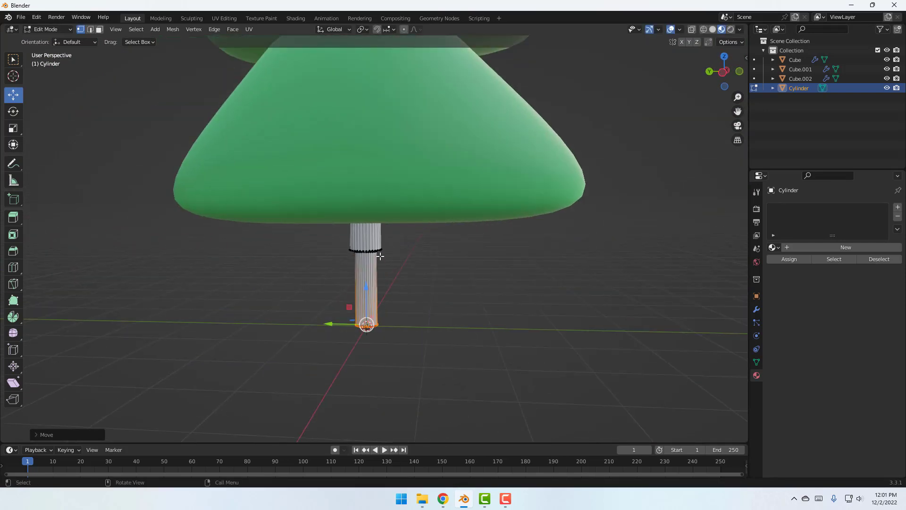
Select the entire trunk mesh and scale it up uniformly to make it slightly thicker.
key("a")
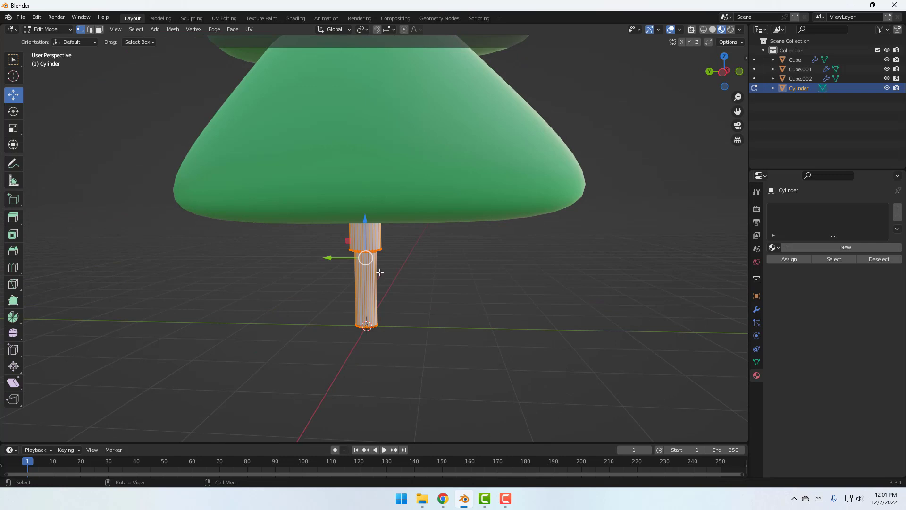
left_click(16, 132)
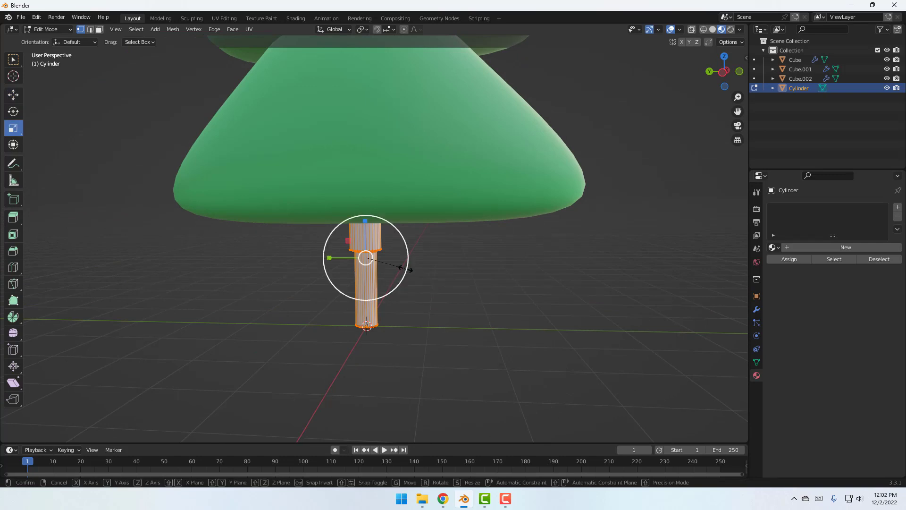
left_click_drag(404, 257, 418, 252)
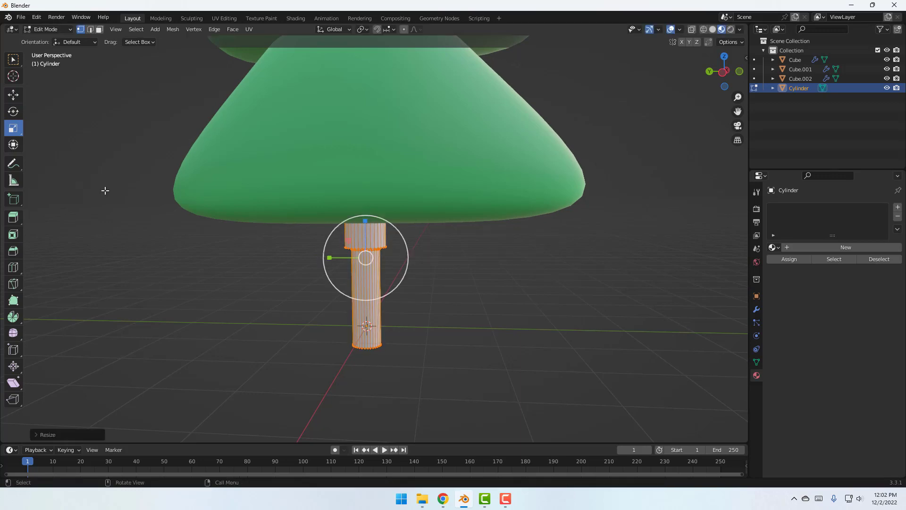
Select the trunk's bottom vertices, raise them along Z to shorten the lower section above the ground, and deselect them.
middle_click_drag(279, 372, 311, 293)
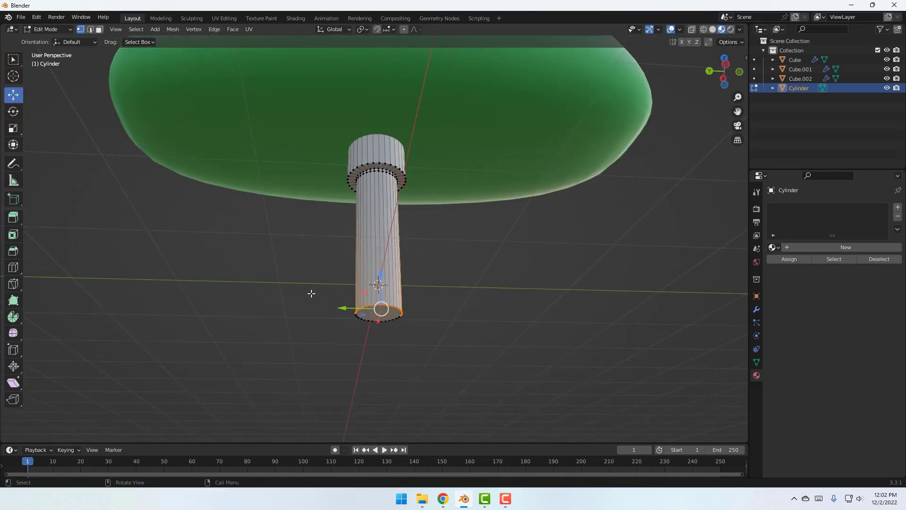
left_click_drag(313, 293, 408, 355)
middle_click_drag(433, 308, 438, 307)
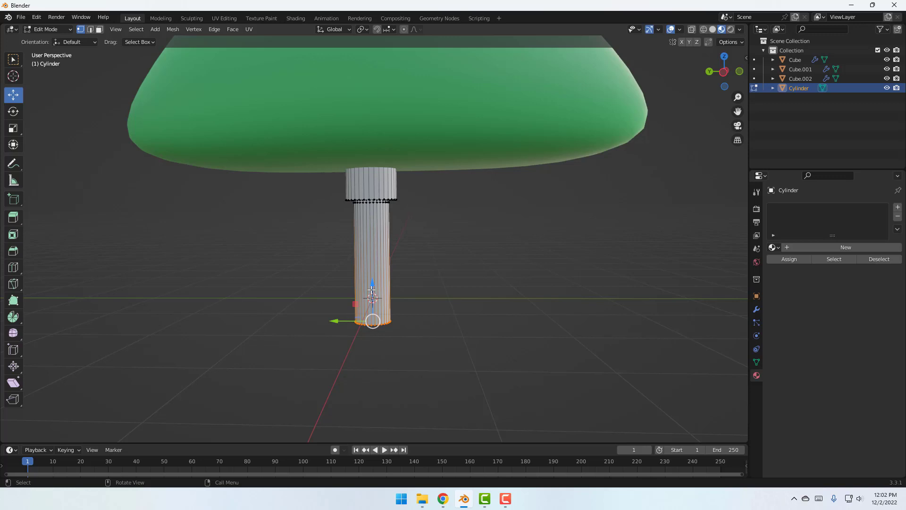
left_click_drag(371, 289, 374, 243)
left_click(440, 215)
scroll(440, 213, "down", 4)
middle_click_drag(440, 213, 422, 276, "shift")
middle_click_drag(300, 300, 374, 298)
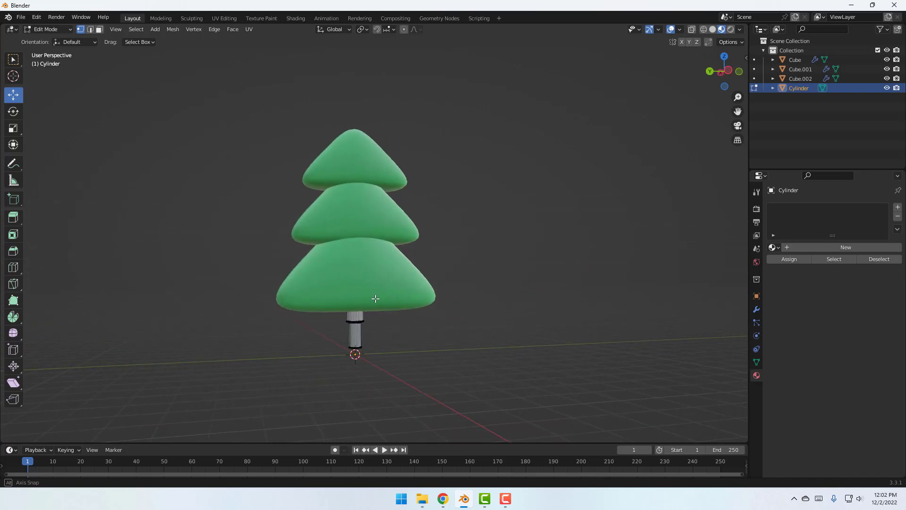
scroll(378, 348, "up", 3)
scroll(425, 366, "down", 2)
middle_click_drag(403, 369, 363, 348)
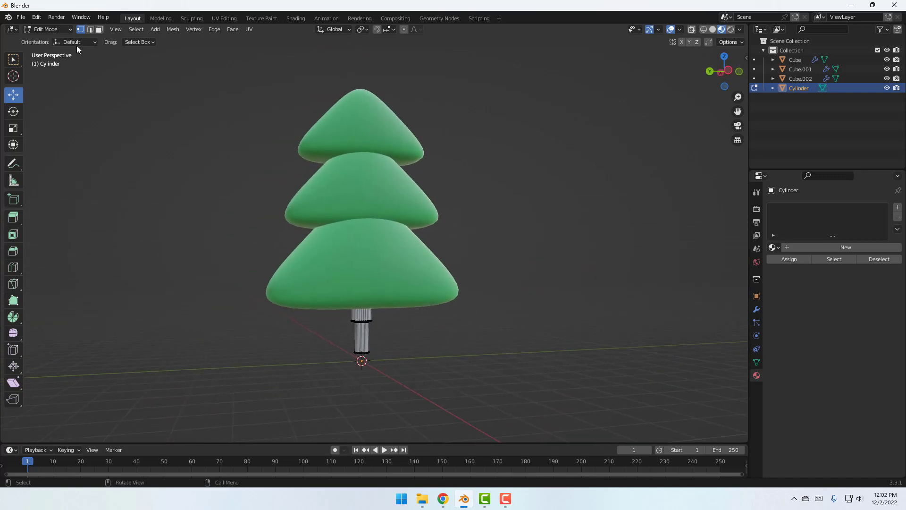
Return to Object Mode and give the trunk a new material with an orange-brown base color.
left_click(49, 29)
left_click(50, 38)
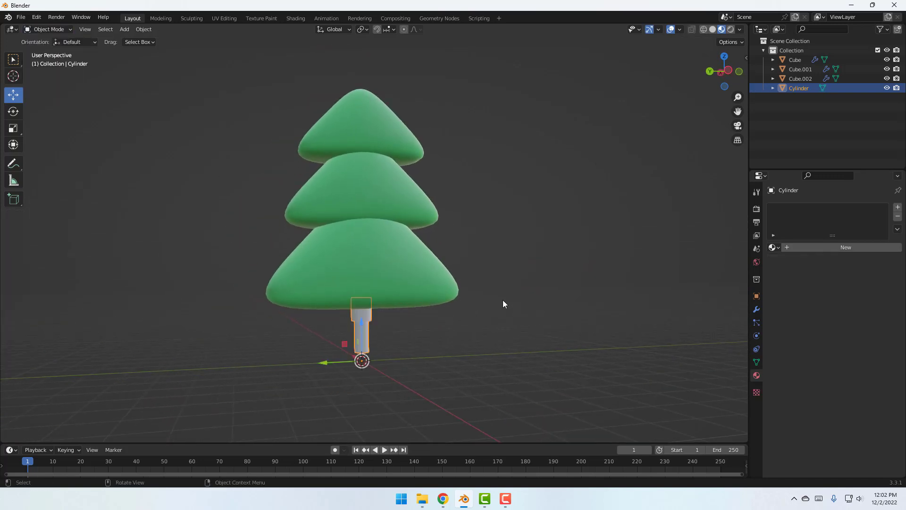
left_click(502, 301)
middle_click_drag(503, 300, 507, 293)
scroll(491, 311, "up", 1)
left_click(365, 359)
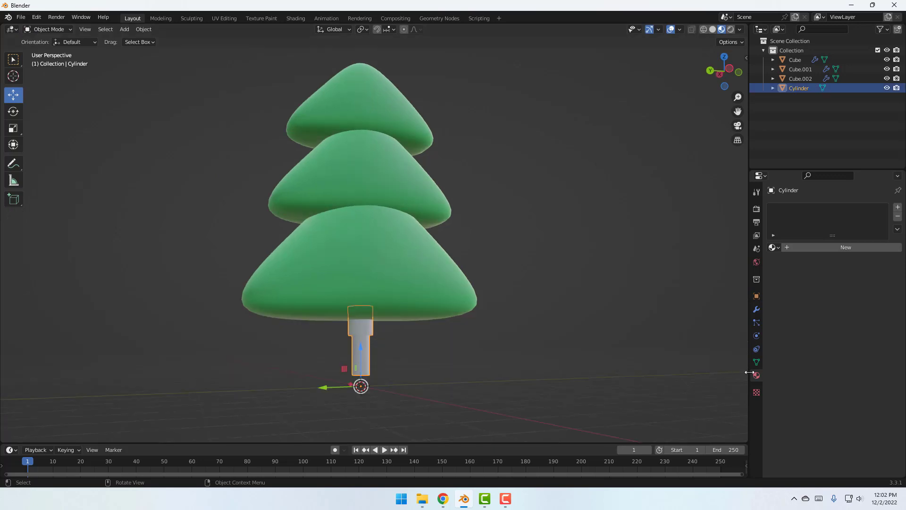
left_click(848, 248)
left_click(842, 348)
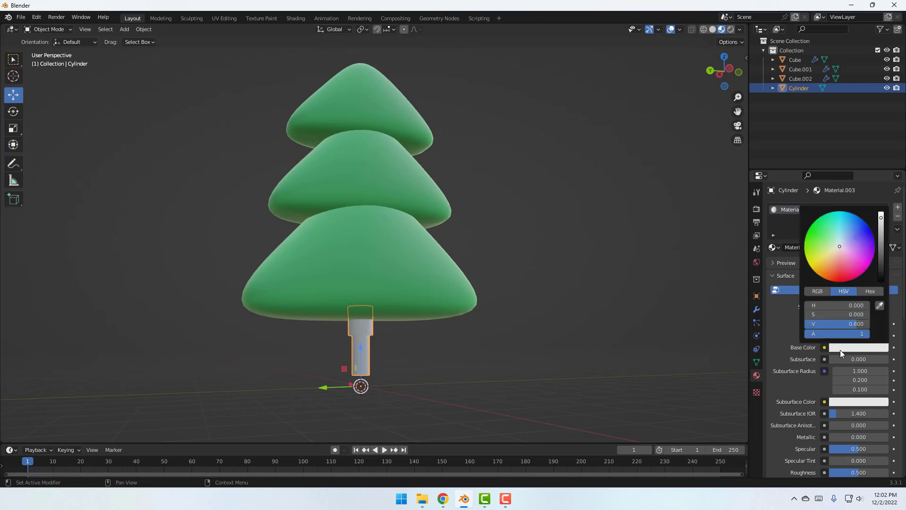
left_click_drag(841, 243, 832, 264)
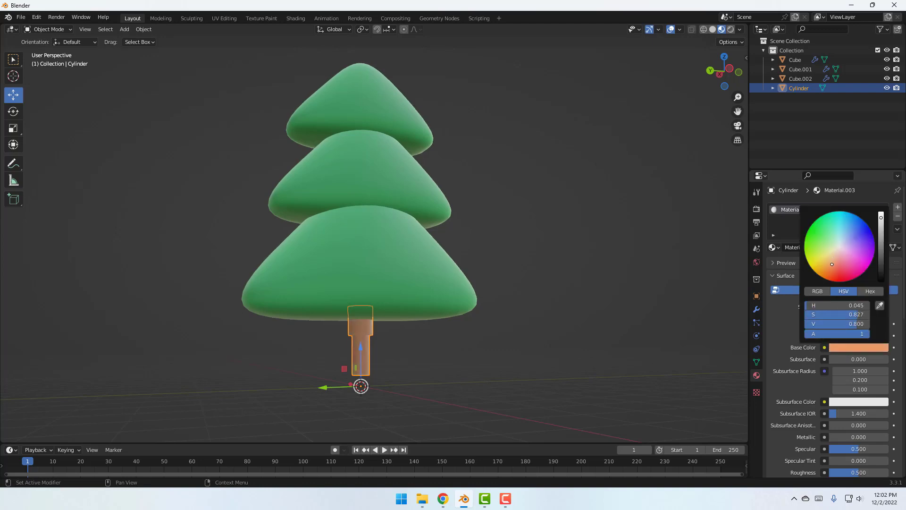
left_click(421, 365)
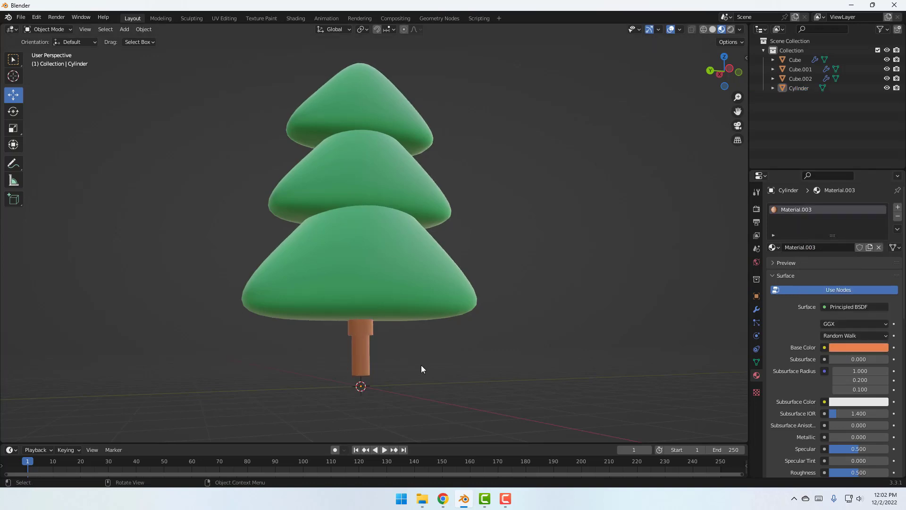
Add a plane mesh beneath the tree and scale it up into a very large ground surface.
middle_click_drag(420, 364, 401, 331)
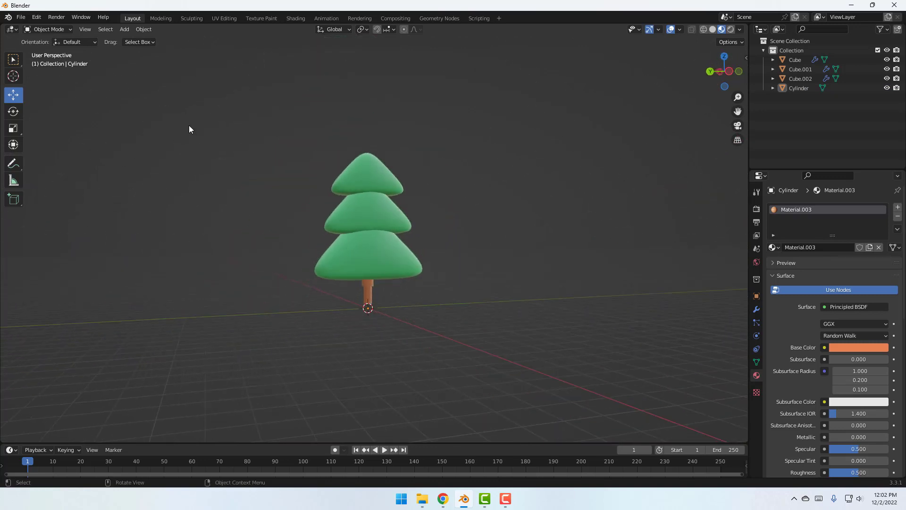
left_click(124, 28)
mouse_move(126, 40)
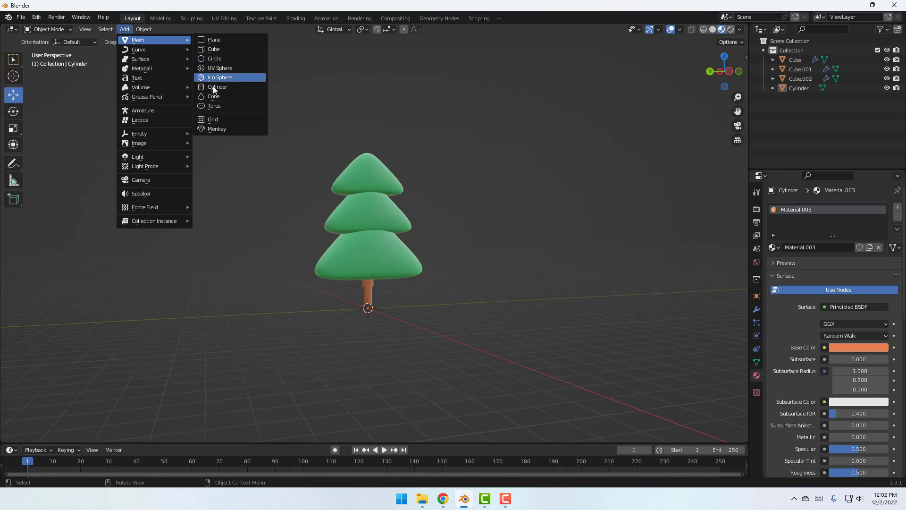
left_click(227, 39)
scroll(279, 286, "down", 2)
middle_click_drag(279, 286, 269, 299)
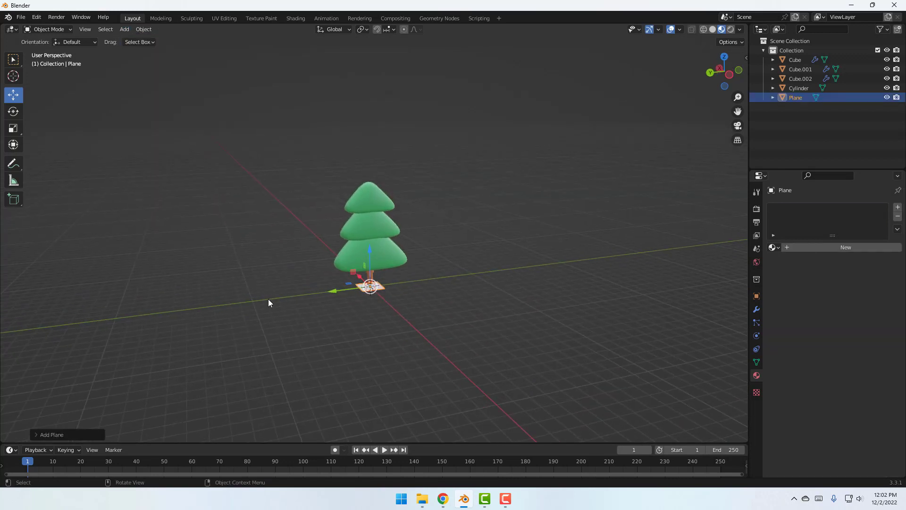
left_click(18, 129)
middle_click_drag(328, 257, 347, 293)
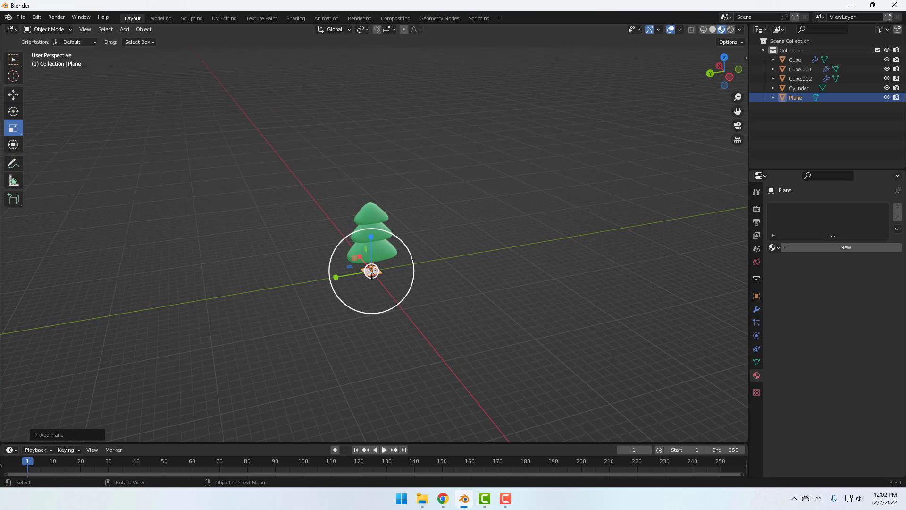
key("s")
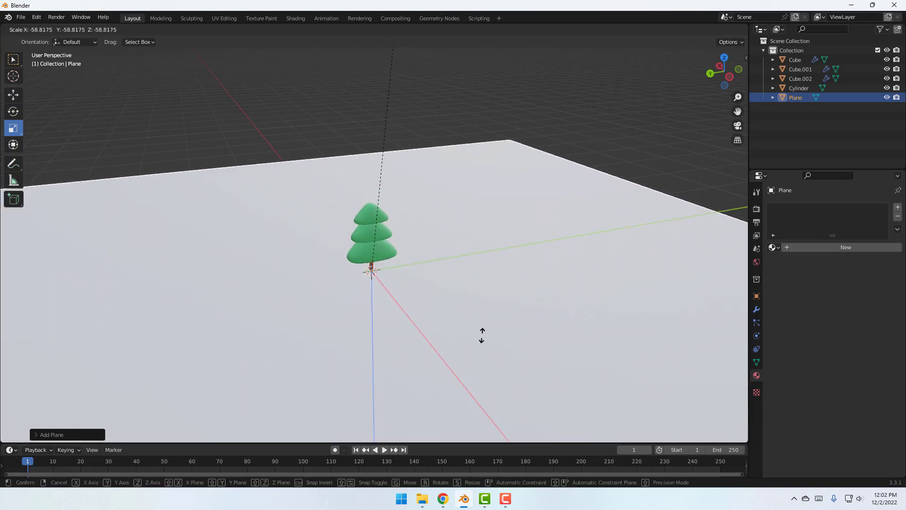
left_click(530, 298)
scroll(387, 267, "up", 1)
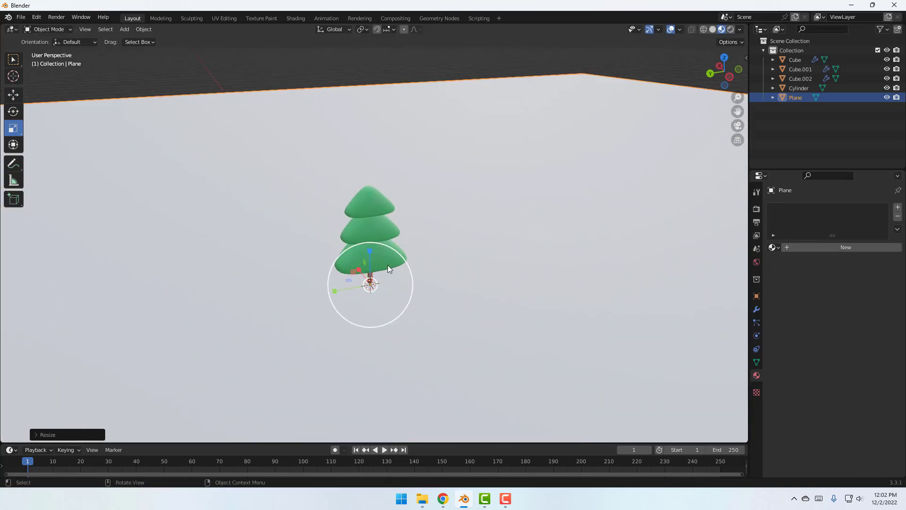
scroll(388, 267, "up", 2)
Give the ground plane a new material with a saturated golden-yellow base color.
left_click(14, 96)
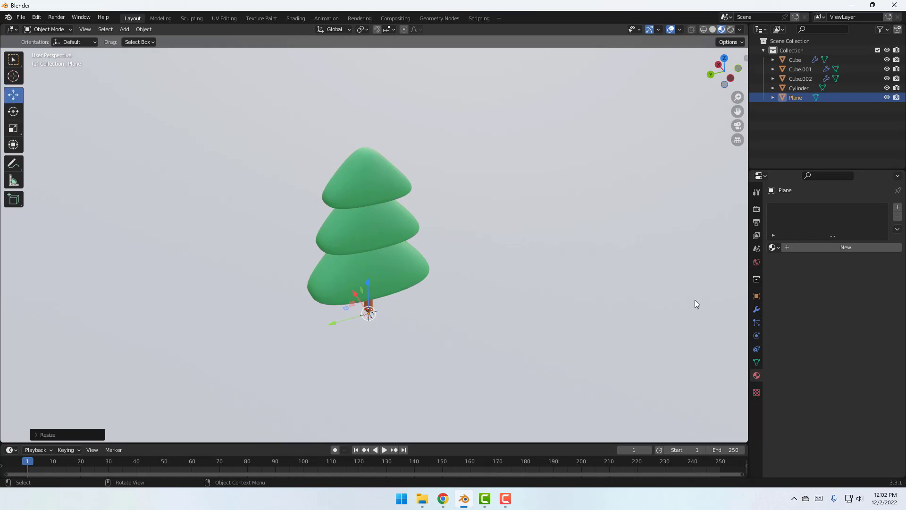
left_click(852, 247)
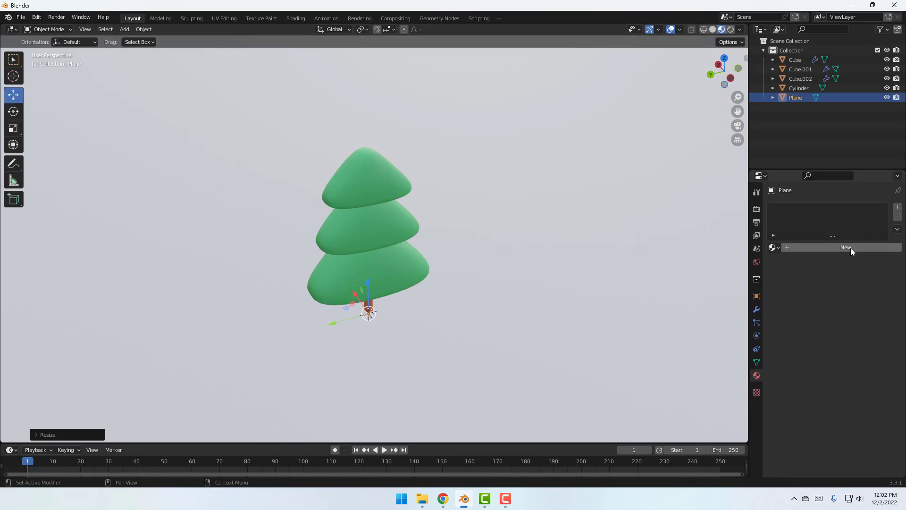
left_click(836, 349)
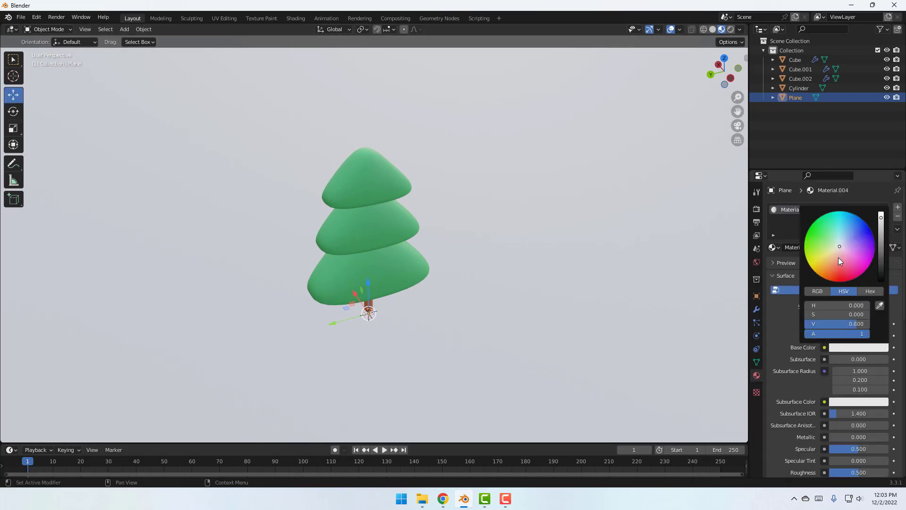
mouse_move(836, 247)
left_mouse_down()
mouse_move(848, 248)
mouse_move(842, 261)
mouse_move(821, 259)
mouse_move(813, 268)
left_mouse_up()
scroll(433, 281, "down", 1)
middle_click_drag(439, 296, 408, 313)
scroll(441, 291, "up", 4)
scroll(409, 313, "up", 5)
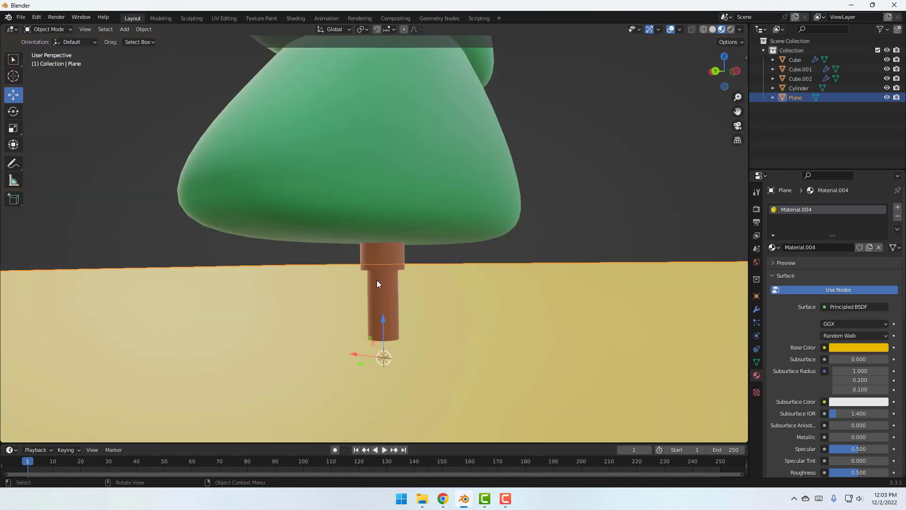
Scale the trunk object up uniformly to about 1.5 times its size and lower it about 0.1 m along Z.
left_click(383, 259)
scroll(403, 279, "up", 2)
mouse_move(404, 280)
middle_mouse_down()
mouse_move(392, 310)
mouse_move(413, 259)
mouse_move(392, 270)
middle_mouse_up()
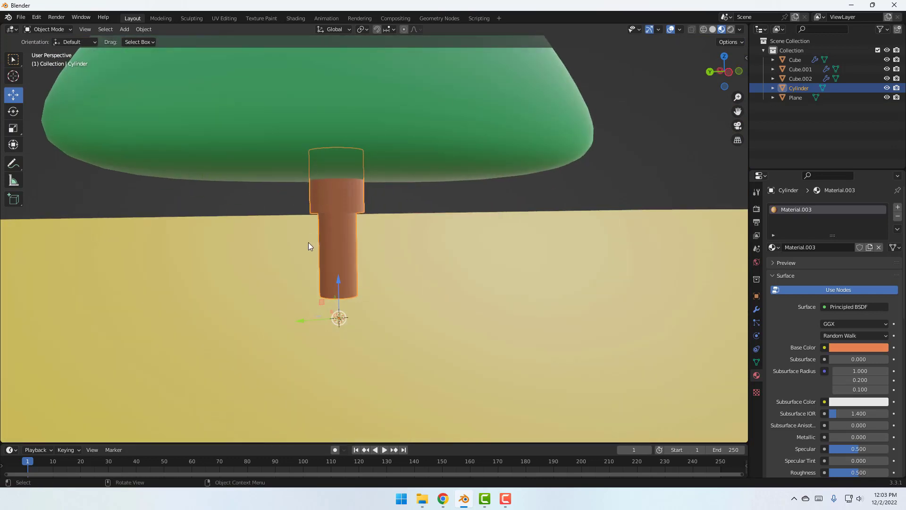
key("s")
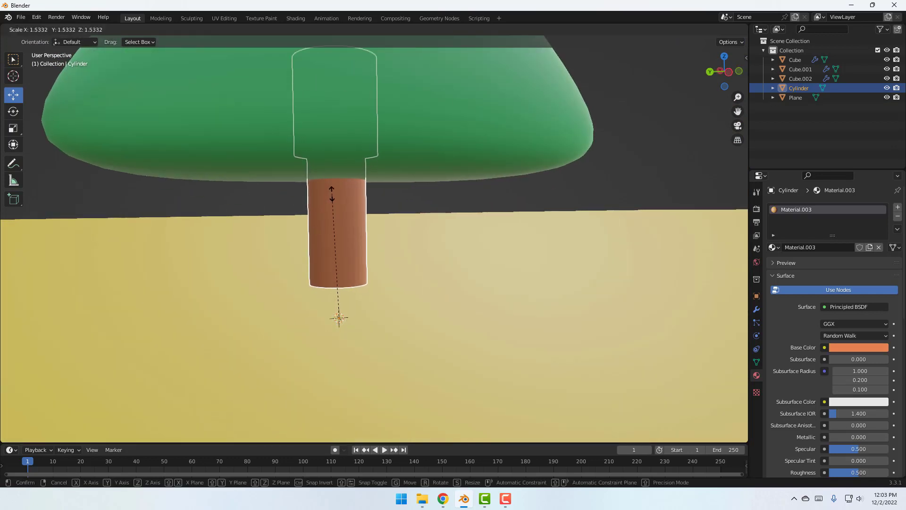
left_click(329, 190)
scroll(344, 185, "down", 3)
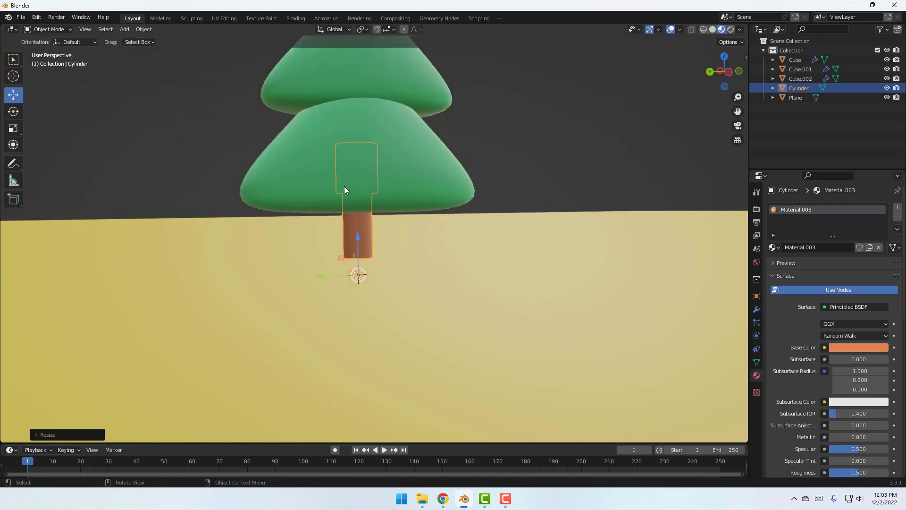
mouse_move(364, 241)
left_mouse_down()
mouse_move(356, 252)
mouse_move(370, 247)
left_mouse_up()
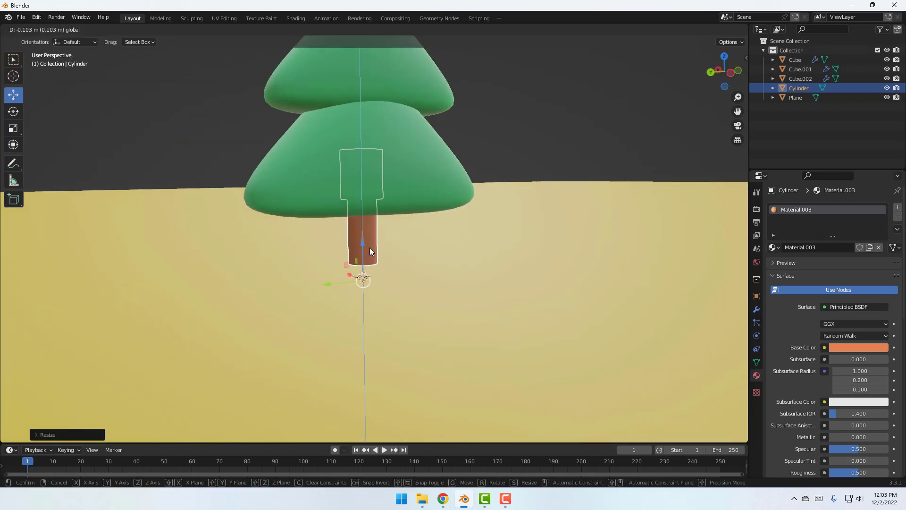
mouse_move(370, 247)
middle_mouse_down()
mouse_move(390, 233)
mouse_move(405, 243)
mouse_move(366, 234)
mouse_move(366, 248)
mouse_move(381, 247)
middle_mouse_up()
scroll(404, 243, "down", 2)
Add all three foliage tiers to the trunk selection, lower the whole tree along Z onto the ground plane, and deselect everything.
left_click(374, 104, "shift")
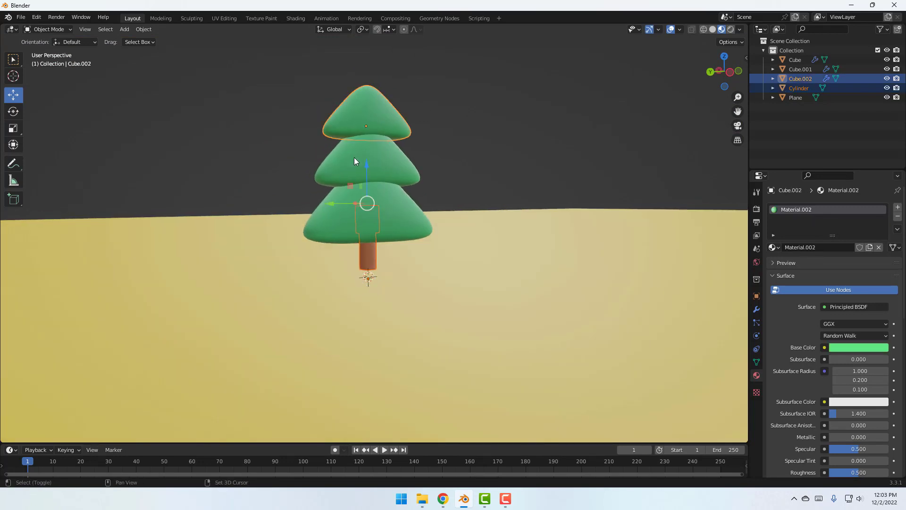
left_click(354, 157, "shift")
left_click(329, 210, "shift")
mouse_move(366, 176)
left_mouse_down()
mouse_move(366, 197)
mouse_move(367, 186)
left_mouse_up()
key("alt+a")
scroll(339, 250, "up", 3)
middle_click_drag(336, 254, 388, 238)
scroll(363, 253, "down", 6)
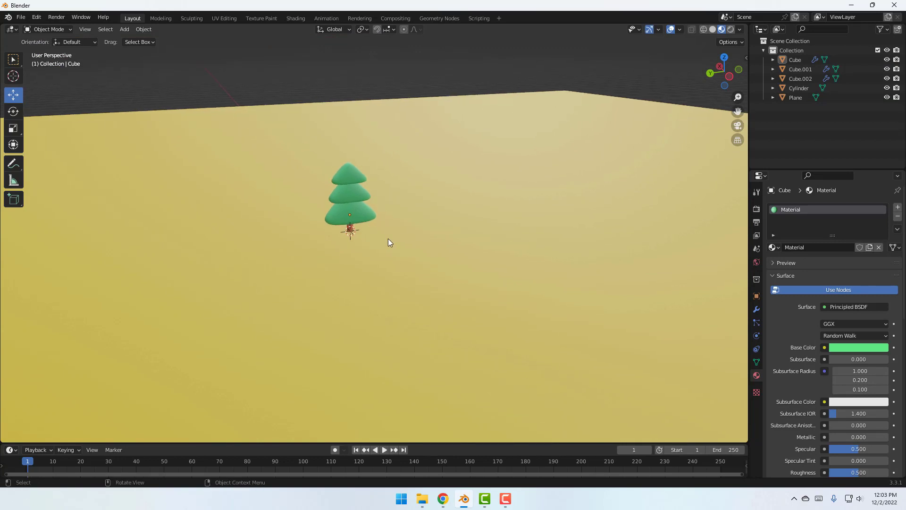
Set the render engine to Cycles with GPU Compute as the device, and enable viewport denoising.
left_click(760, 209)
left_click(840, 206)
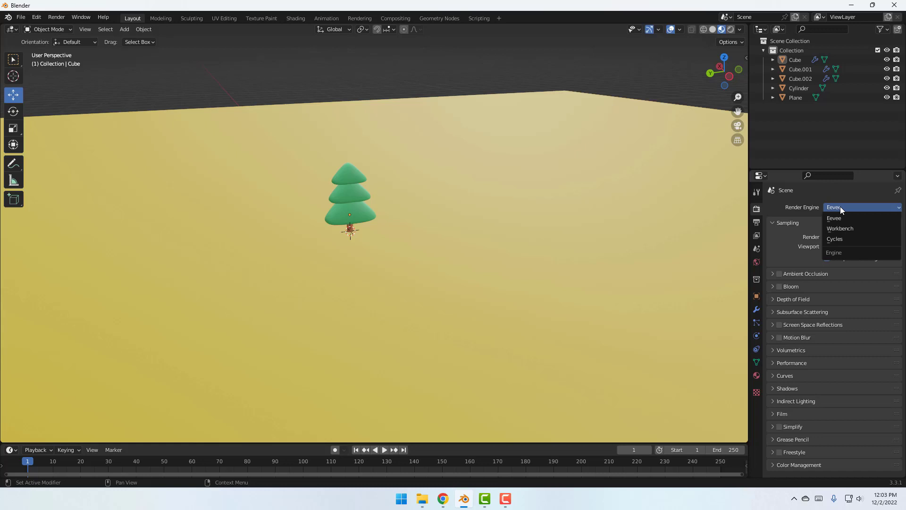
left_click(835, 239)
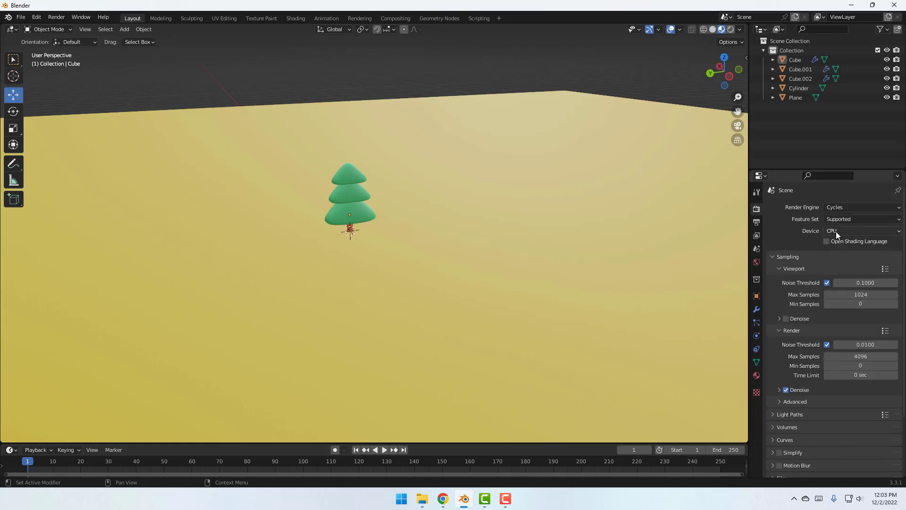
left_click(836, 231)
left_click(840, 253)
left_click(785, 318)
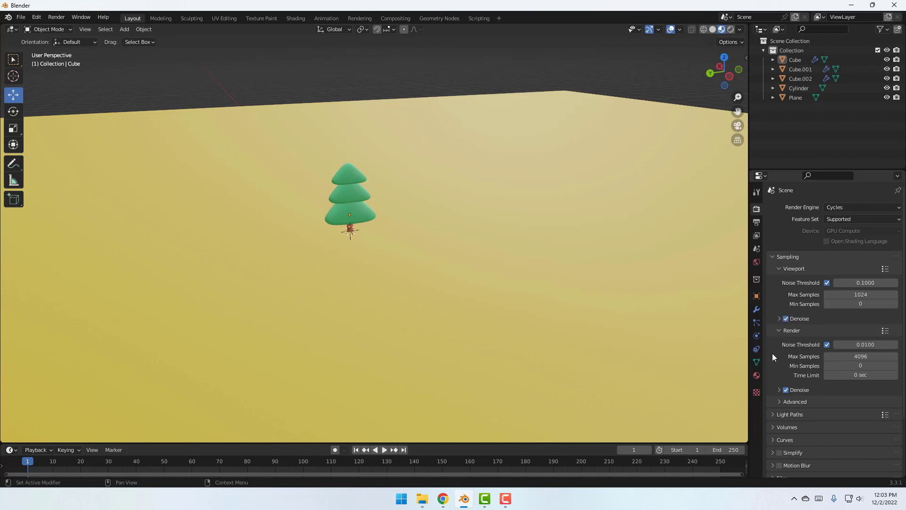
Tint the world background dark blue with hue about 0.672 and saturation about 0.432, and switch the viewport to Rendered shading.
left_click(757, 262)
left_click(847, 267)
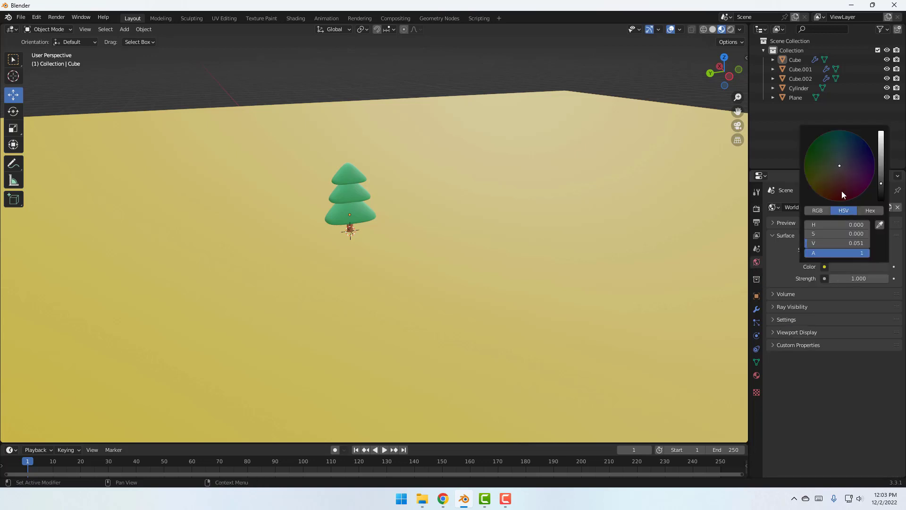
left_click_drag(839, 165, 844, 162)
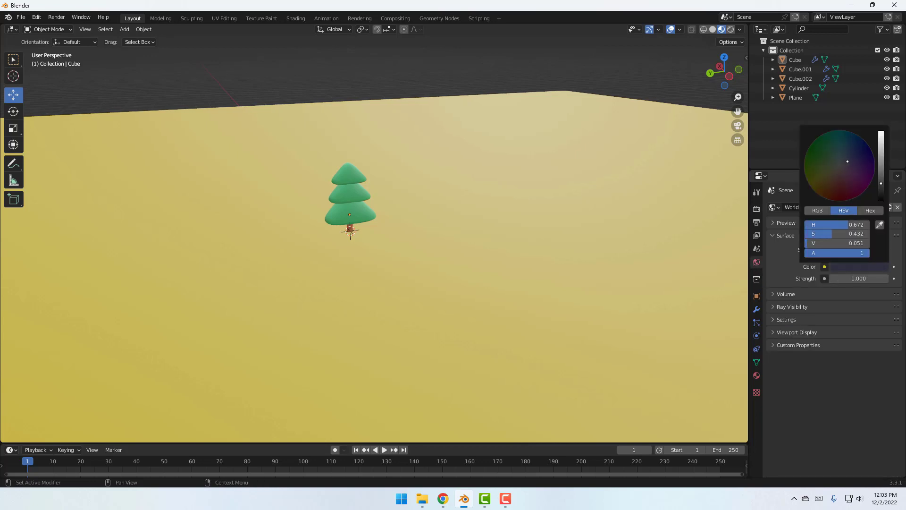
left_click(732, 29)
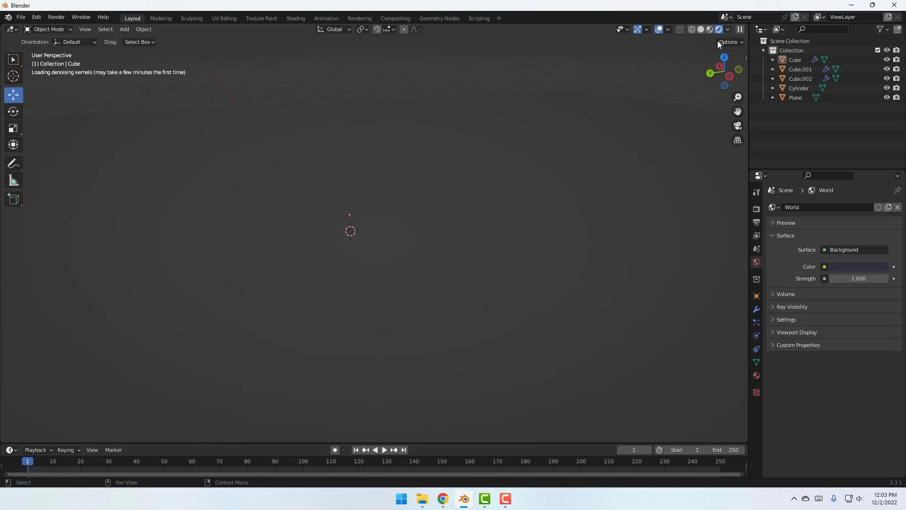
Add an area light at the base of the tree and raise it along Z to just above the treetop.
scroll(385, 238, "up", 2)
middle_click_drag(385, 238, 406, 220)
scroll(383, 213, "up", 2)
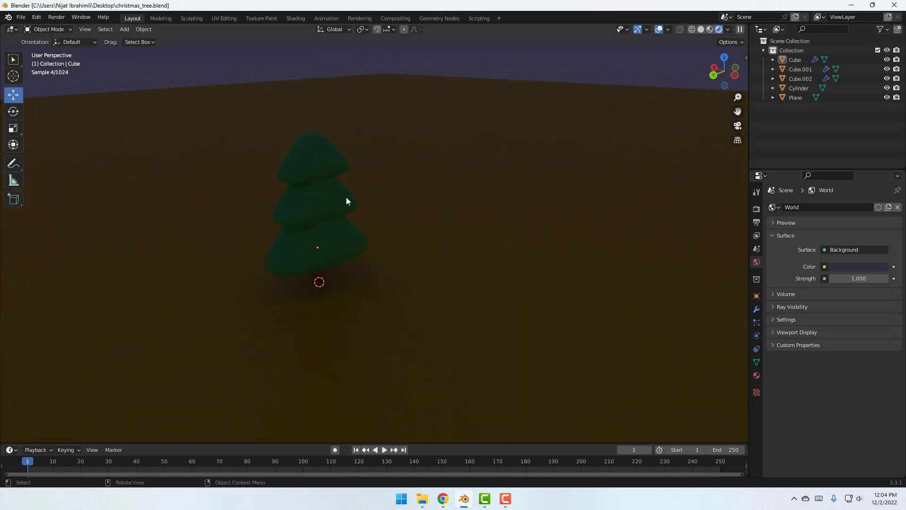
middle_click_drag(247, 225, 250, 202, "shift")
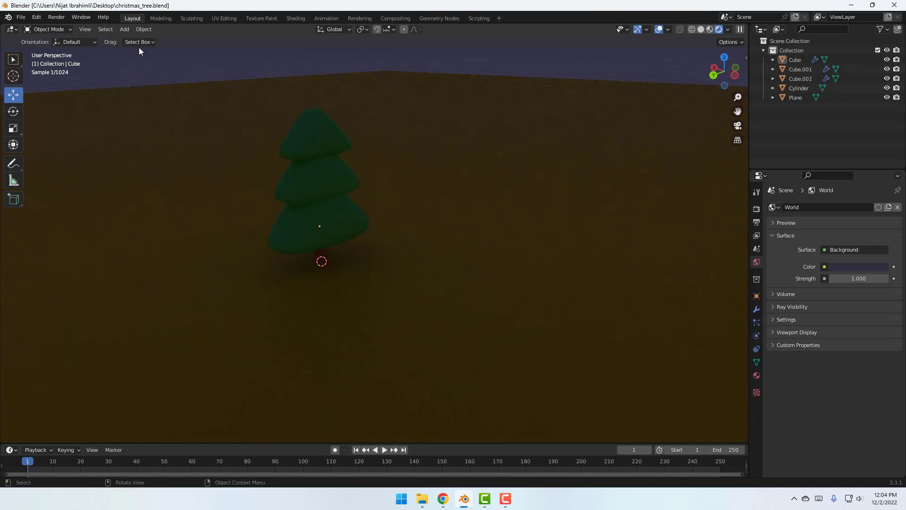
left_click(124, 30)
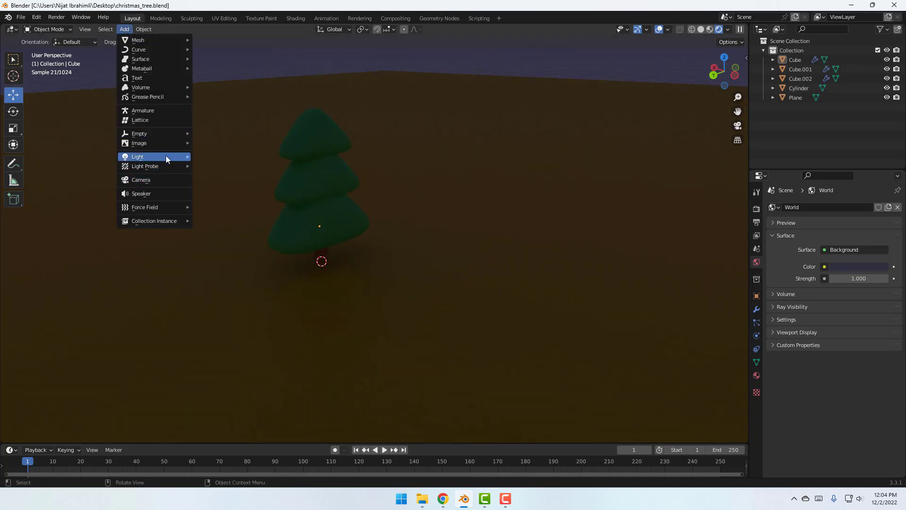
mouse_move(166, 157)
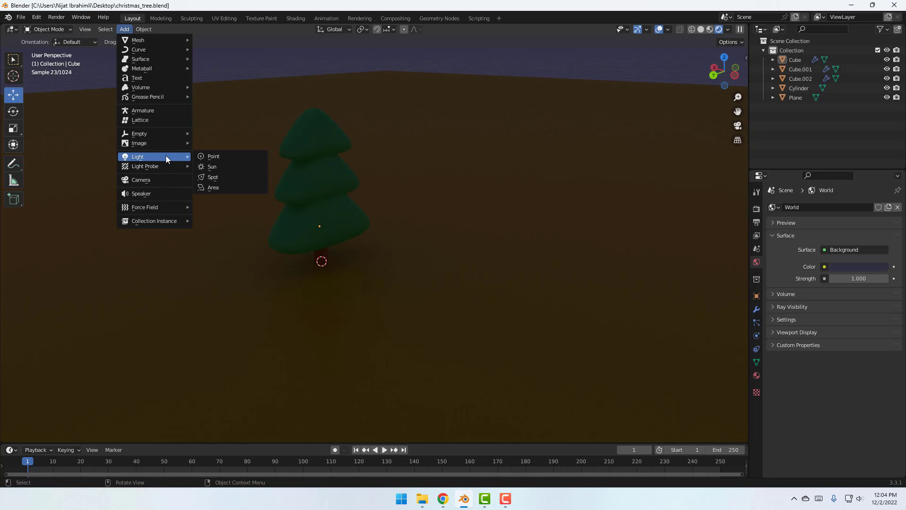
left_click(222, 187)
scroll(379, 260, "down", 2)
middle_click_drag(377, 262, 364, 261)
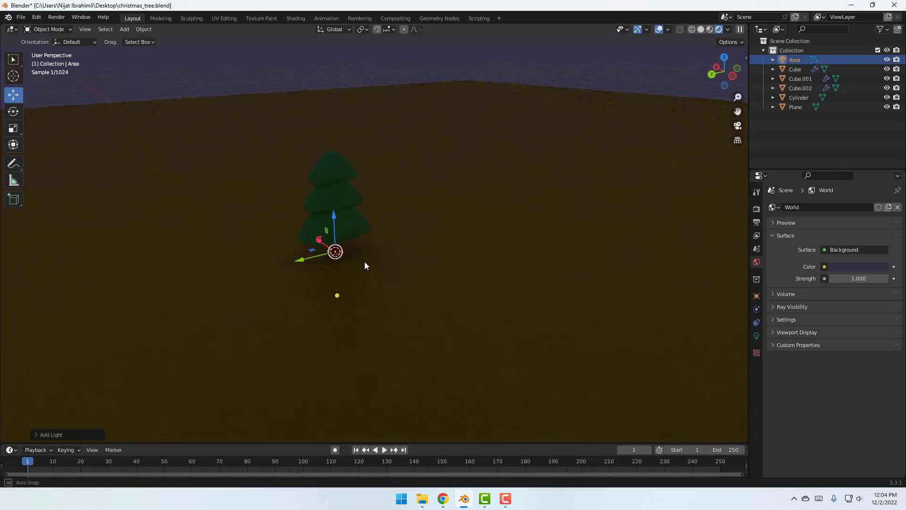
left_click_drag(334, 216, 333, 92)
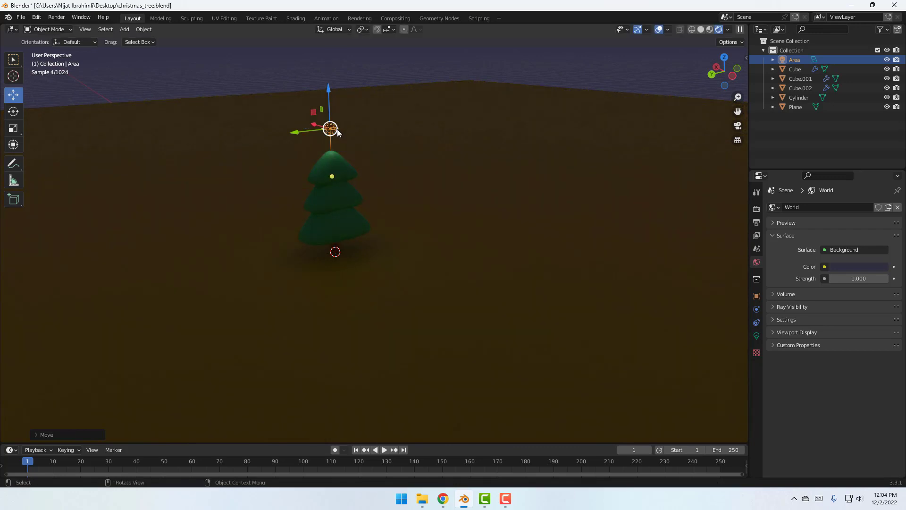
Switch the viewport to Material Preview shading and enlarge the square area light to about 11.3 m.
scroll(386, 121, "up", 2)
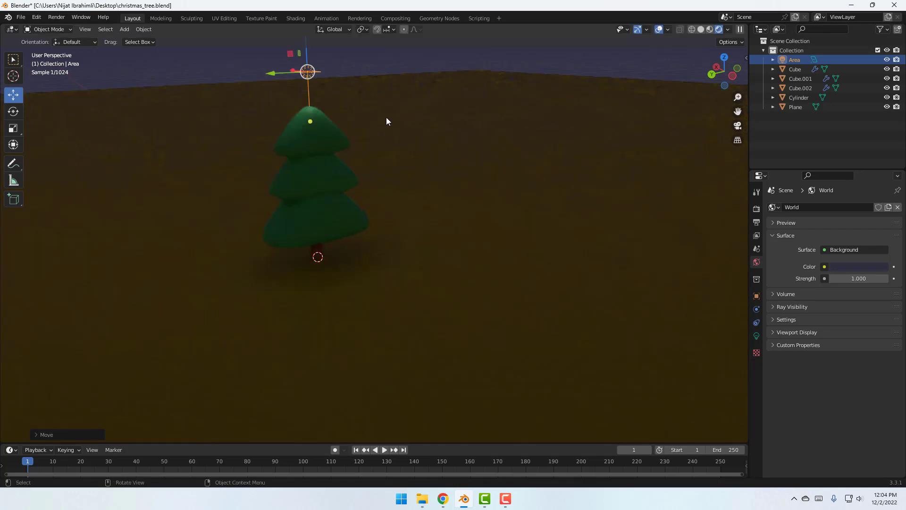
left_click(709, 29)
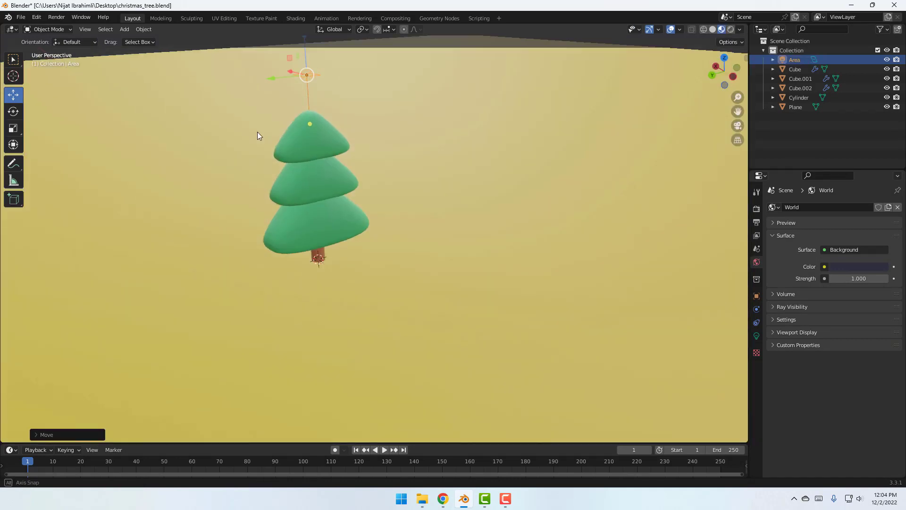
middle_click_drag(257, 131, 318, 112)
left_click_drag(317, 100, 440, 140)
middle_click_drag(440, 139, 368, 121)
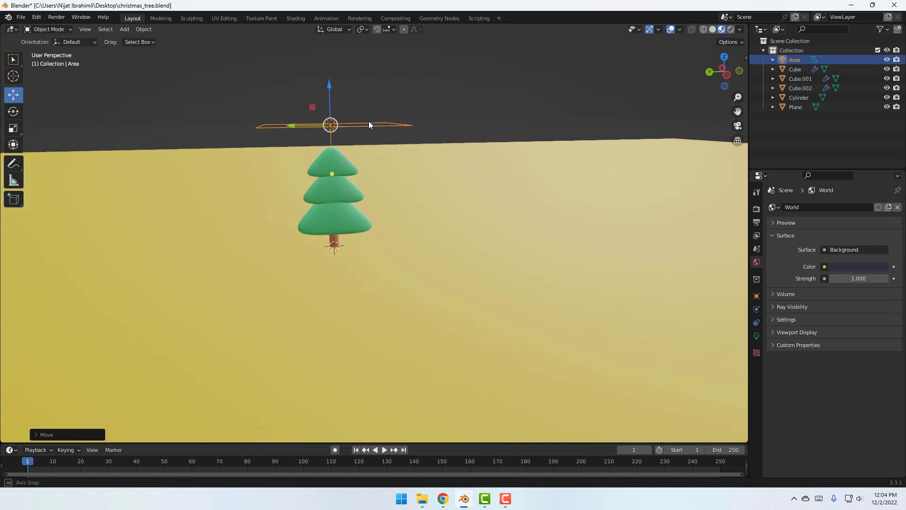
Rotate the area light about the X axis by roughly 90 degrees so it stands upright and shines along positive Y.
left_click(14, 112)
middle_click_drag(264, 155, 335, 138)
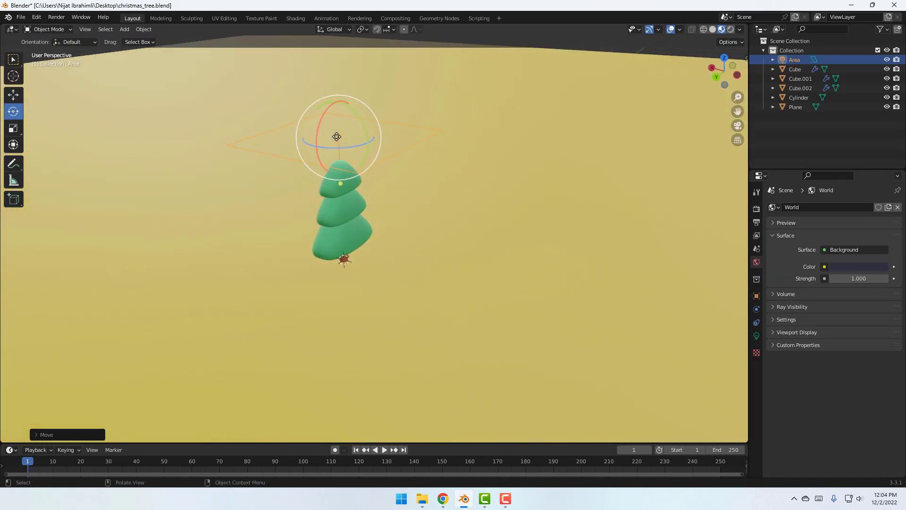
left_click_drag(317, 134, 342, 78)
middle_click_drag(438, 182, 368, 137)
left_click_drag(343, 89, 118, 124)
Move the upright area light along negative Y, well clear of the tree, so it faces the tree from that side.
left_click(18, 97)
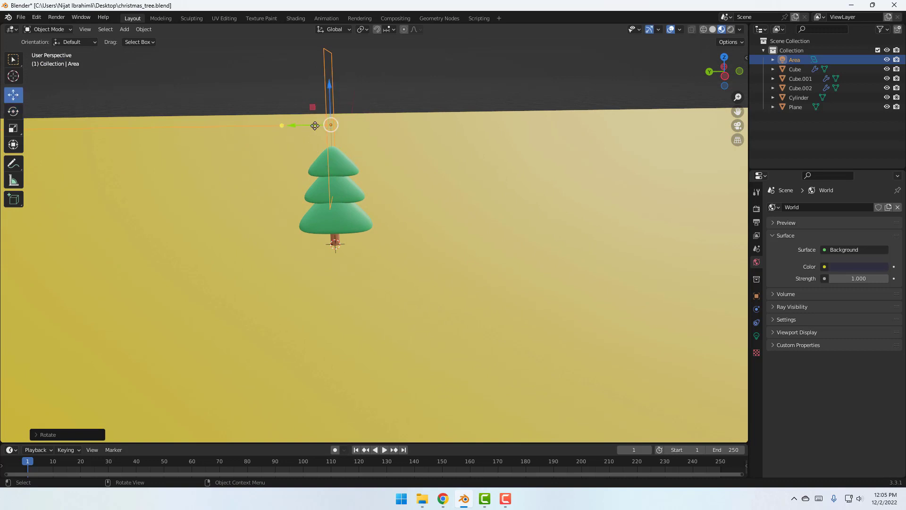
left_click_drag(314, 125, 600, 142)
scroll(455, 186, "down", 3)
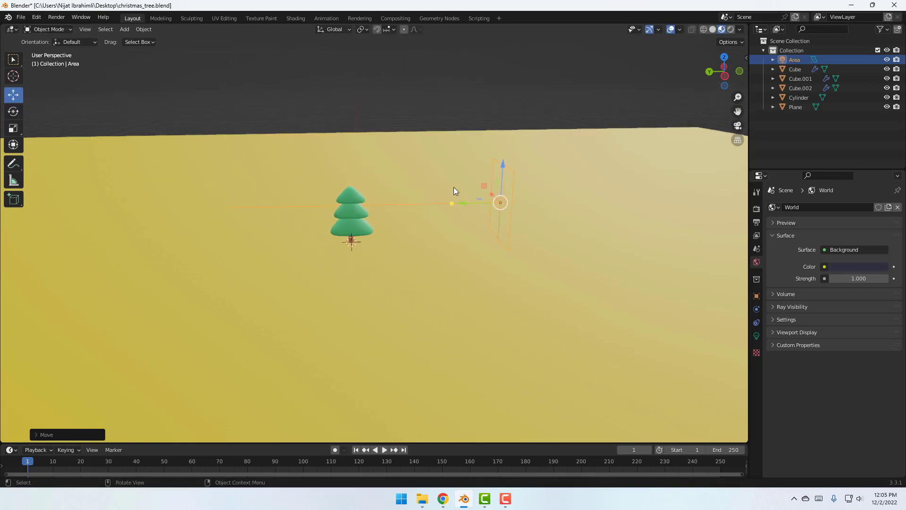
middle_click_drag(454, 187, 494, 211)
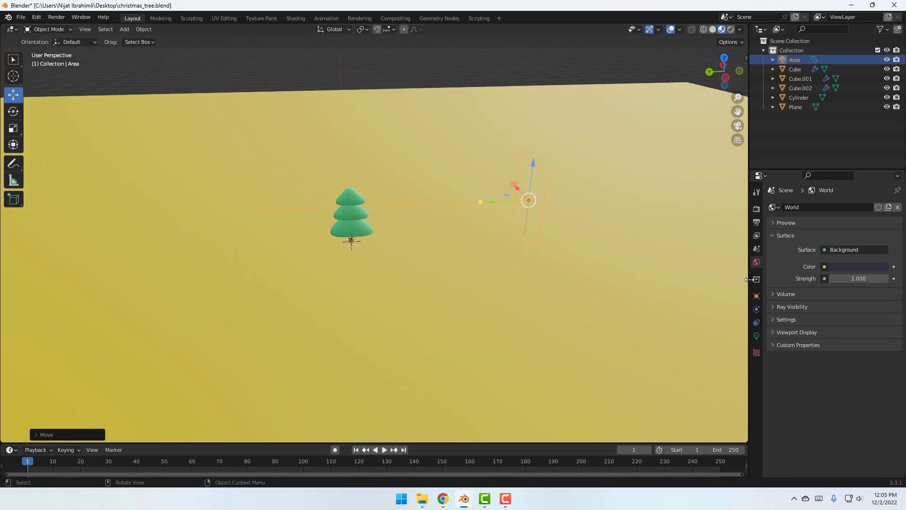
Set the area light's power to 2000 W and its color to pale blue, with hue about 0.62 and saturation about 0.47.
left_click(756, 335)
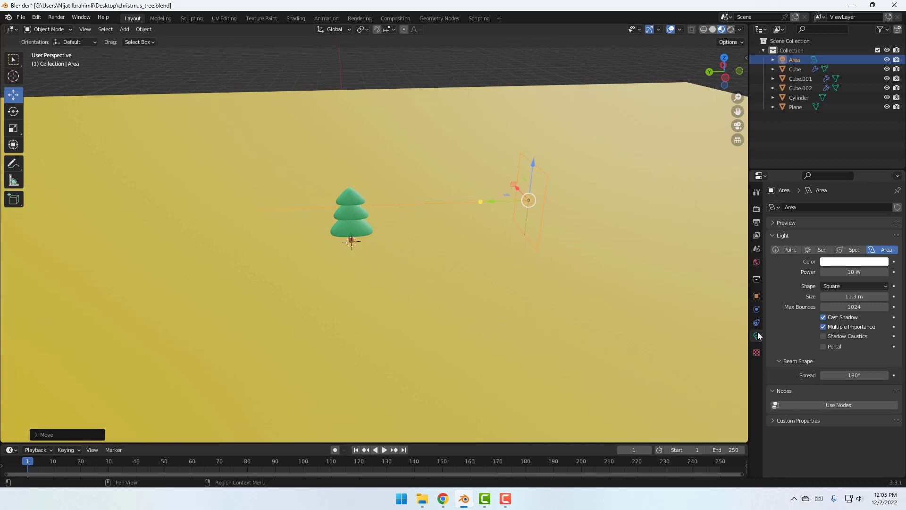
left_click(854, 272)
left_click(840, 263)
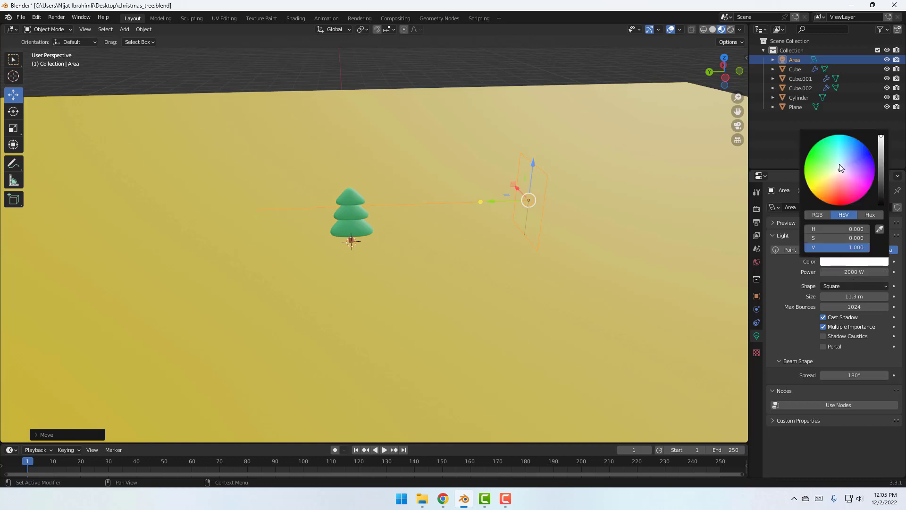
left_click_drag(839, 168, 846, 163)
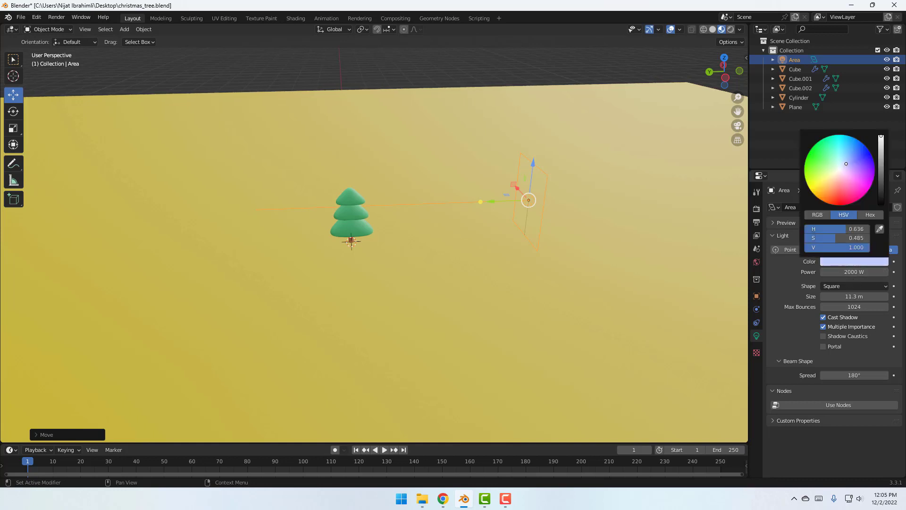
left_click(541, 71)
Duplicate the pale blue area light and move the copy along Y to the opposite side of the tree.
left_click(528, 196)
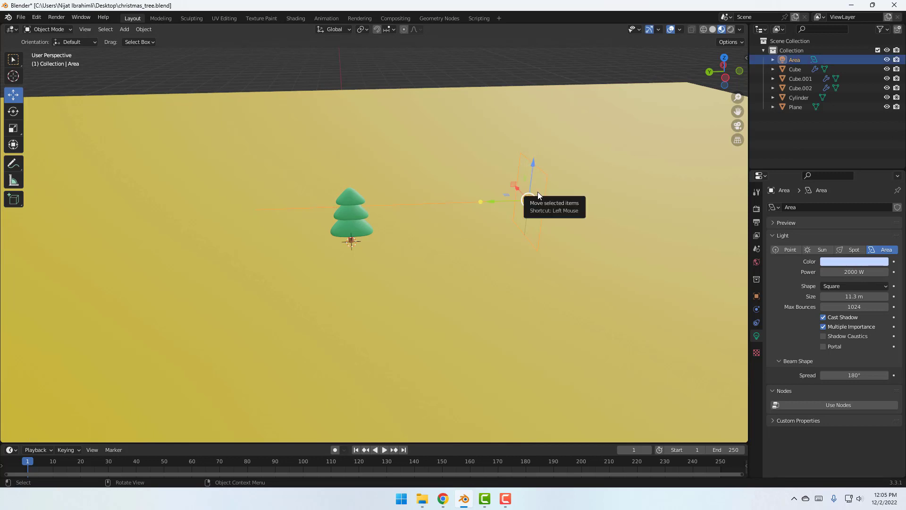
key("ctrl+c")
key("ctrl+v")
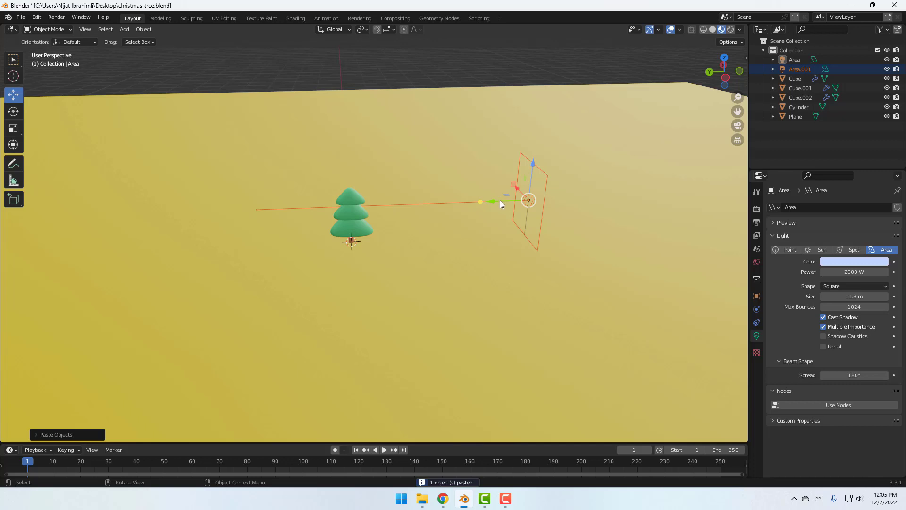
left_click_drag(501, 201, 171, 208)
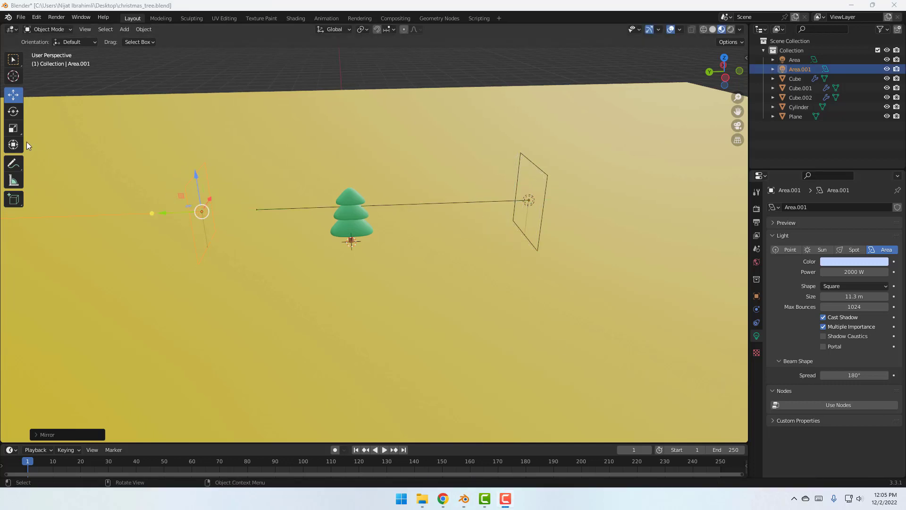
Rotate the copied area light about the vertical axis by roughly 180 degrees so it faces the tree.
left_click(13, 112)
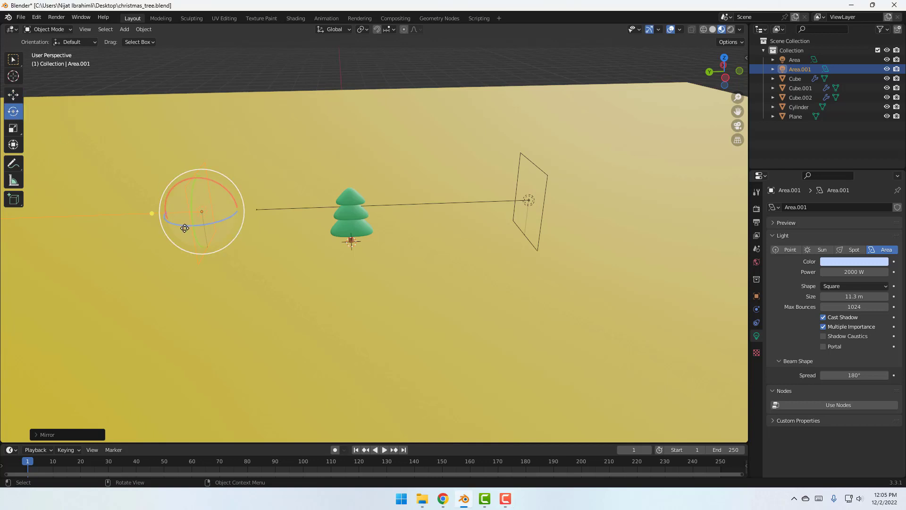
left_click_drag(185, 228, 414, 288)
middle_click_drag(319, 101, 190, 188)
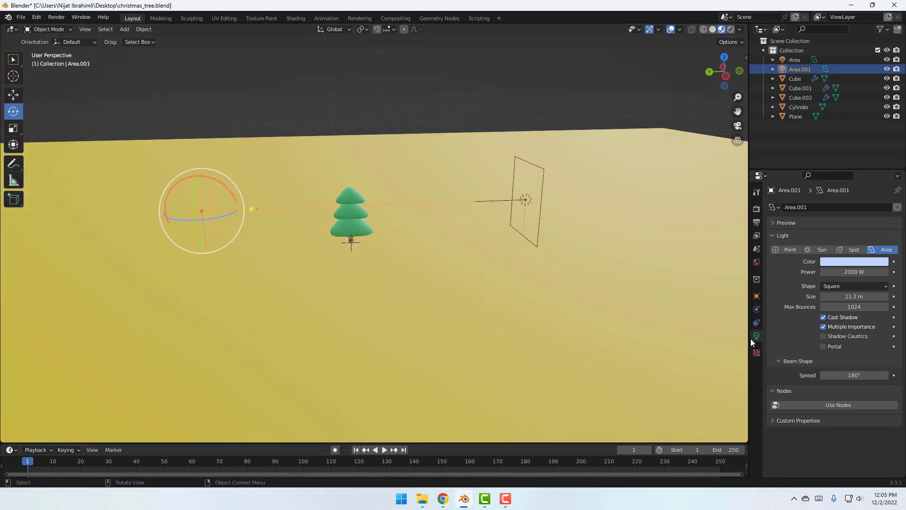
Set the copied light's color to pink with hue about 0.995 and saturation about 0.598, and switch the viewport to Rendered shading.
left_click(847, 263)
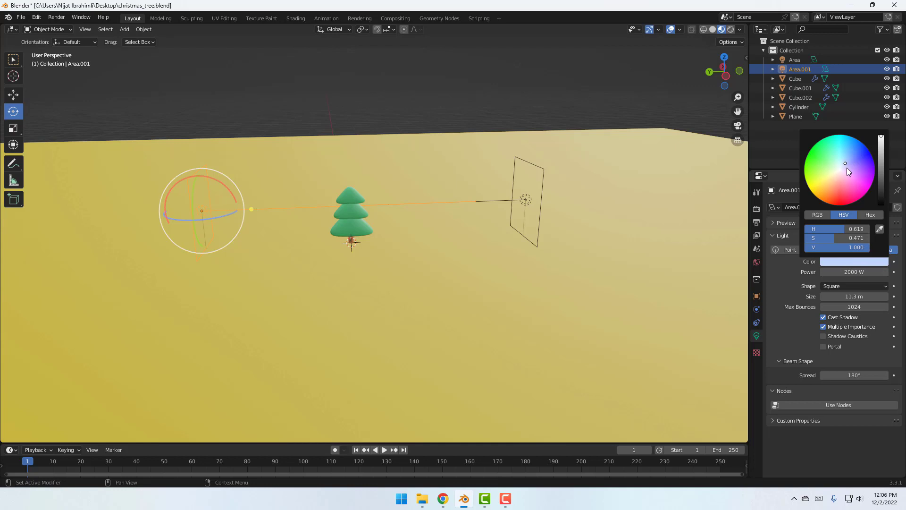
left_click_drag(846, 168, 840, 181)
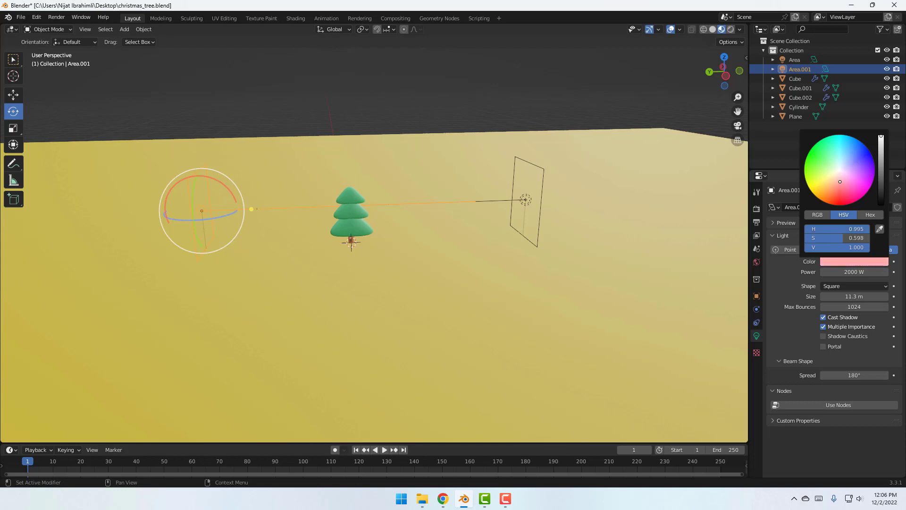
left_click(545, 103)
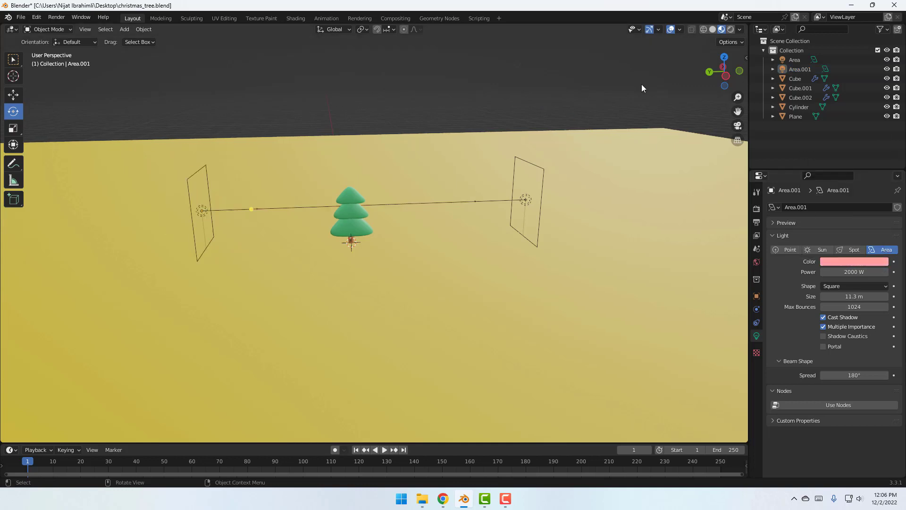
left_click(729, 29)
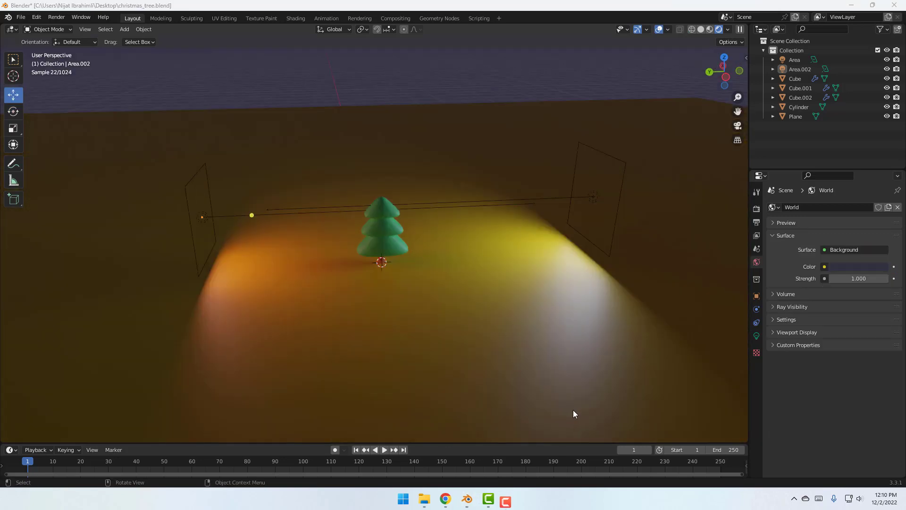
Set the pink area light's power to 5000 W.
middle_click_drag(356, 273, 335, 259)
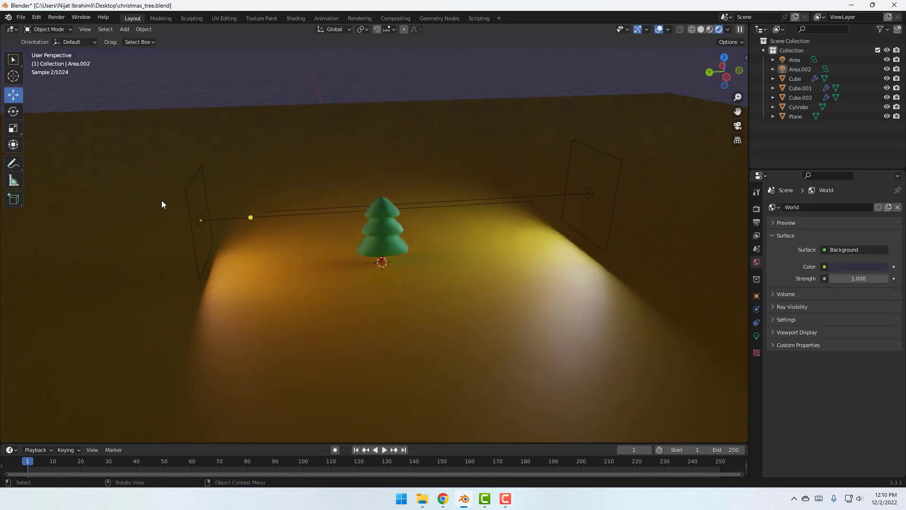
left_click(187, 197)
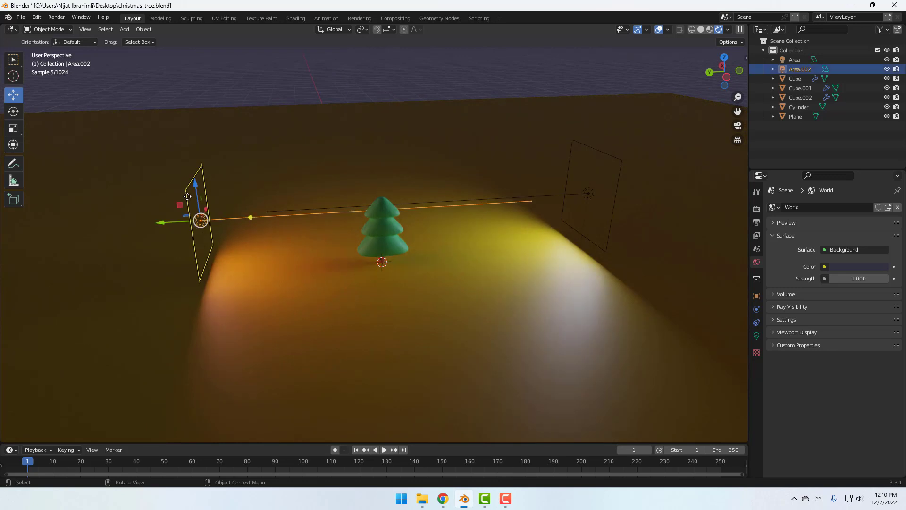
left_click(756, 335)
left_click(843, 272)
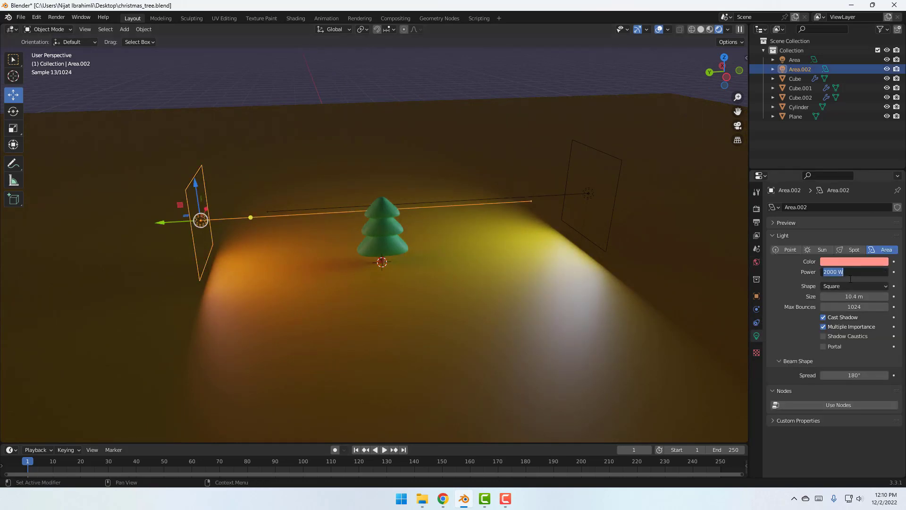
type("5000")
key("Return")
Set the power of the pale blue area light on the other side of the tree to 5000 W.
left_click(620, 184)
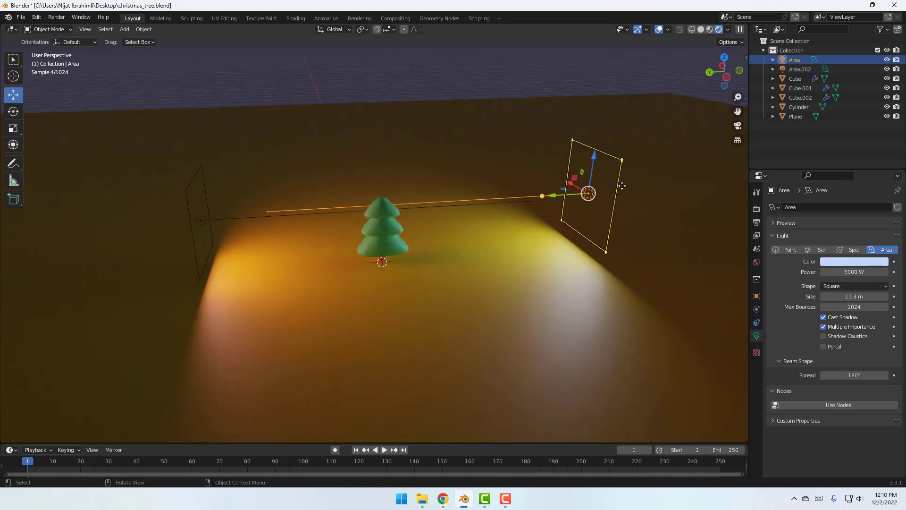
left_click(842, 272)
type("500")
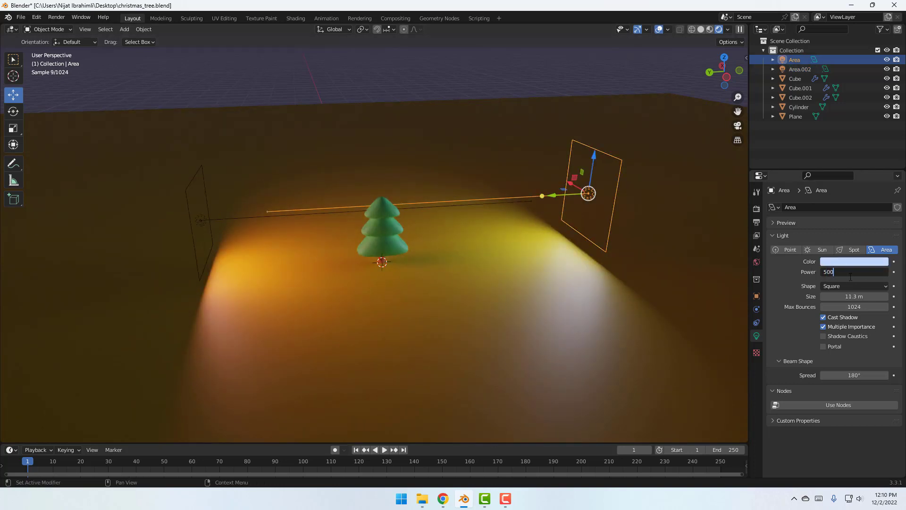
type("0")
key("Return")
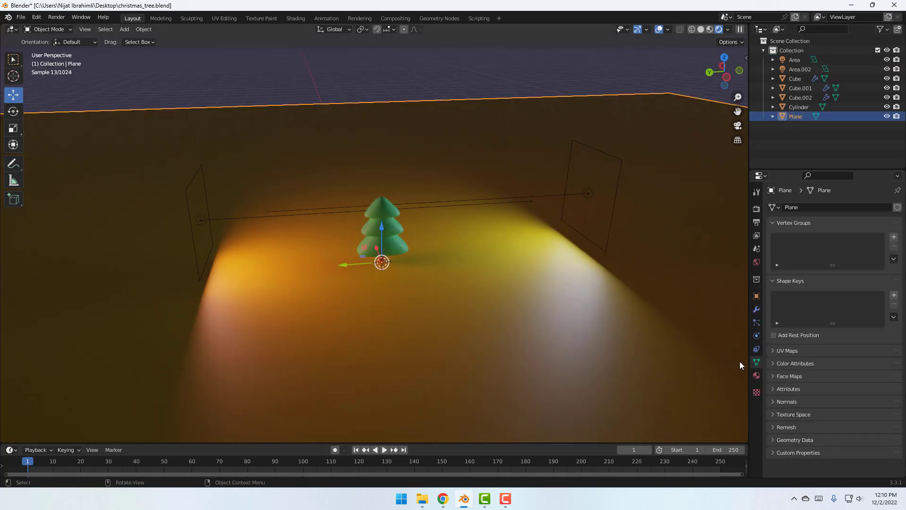
Change the base color of the ground plane's material to a pale mint green.
left_click(757, 375)
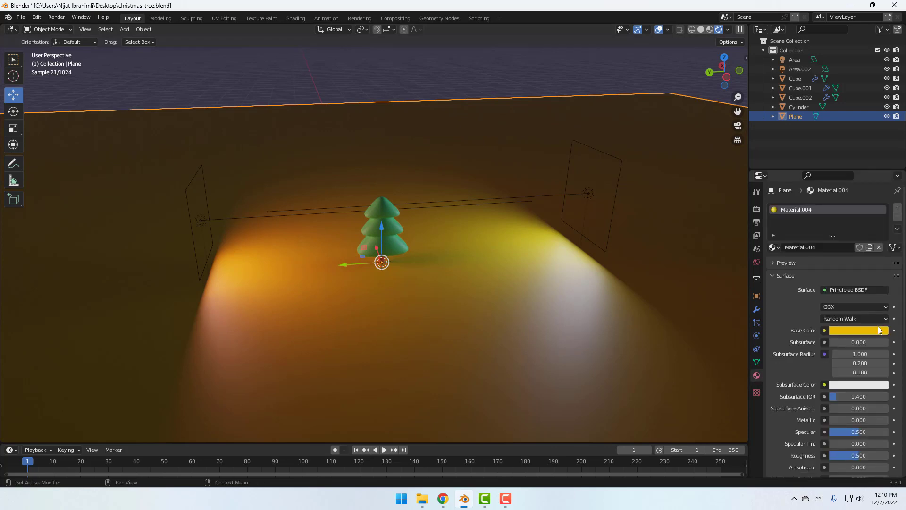
left_click(852, 331)
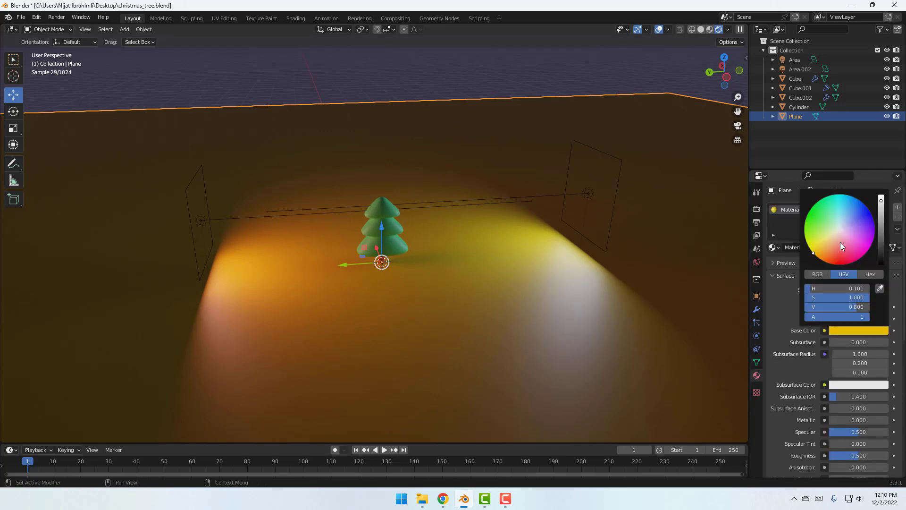
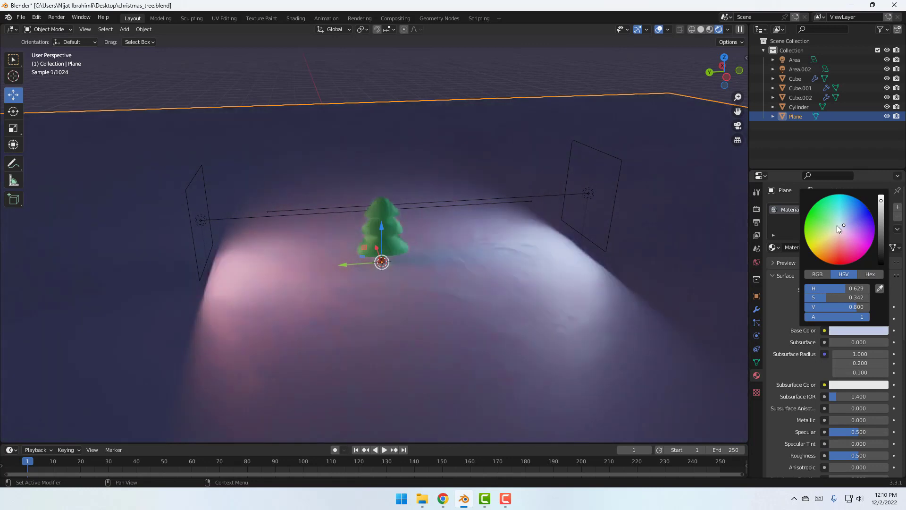
left_click(865, 330)
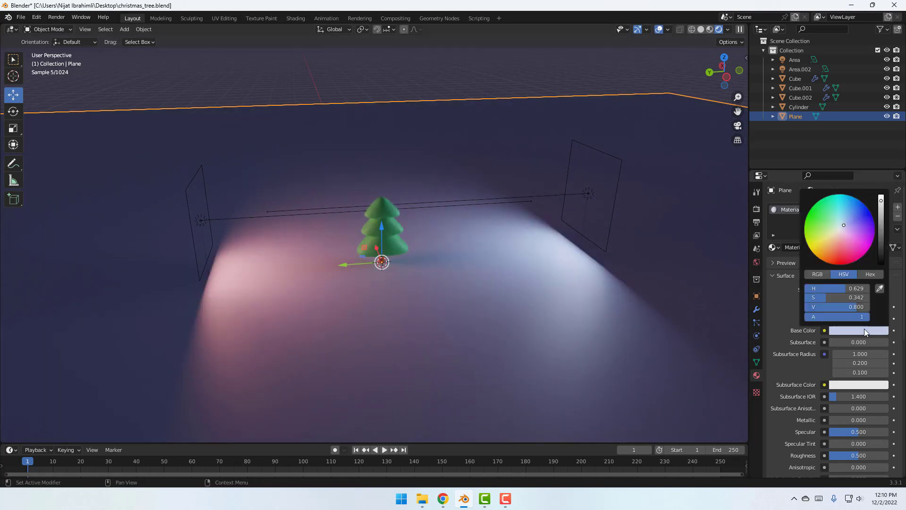
left_click_drag(844, 225, 838, 224)
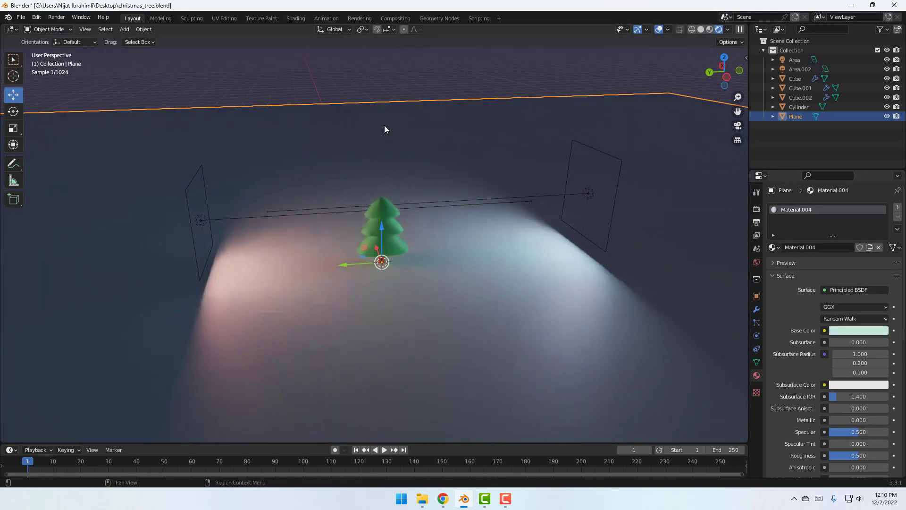
Move the pink and pale blue area lights closer to the tree along the Y axis.
scroll(336, 226, "up", 2)
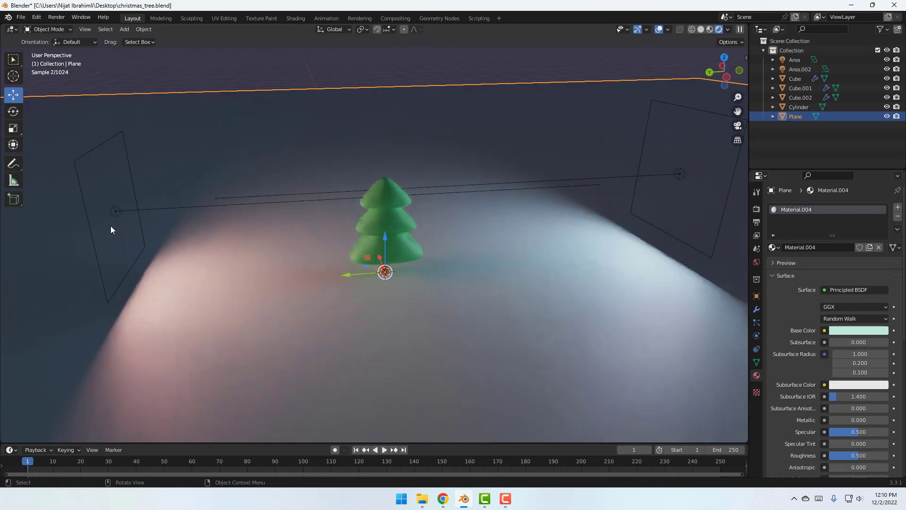
left_click(87, 214)
left_click_drag(94, 213, 174, 211)
left_click(729, 190)
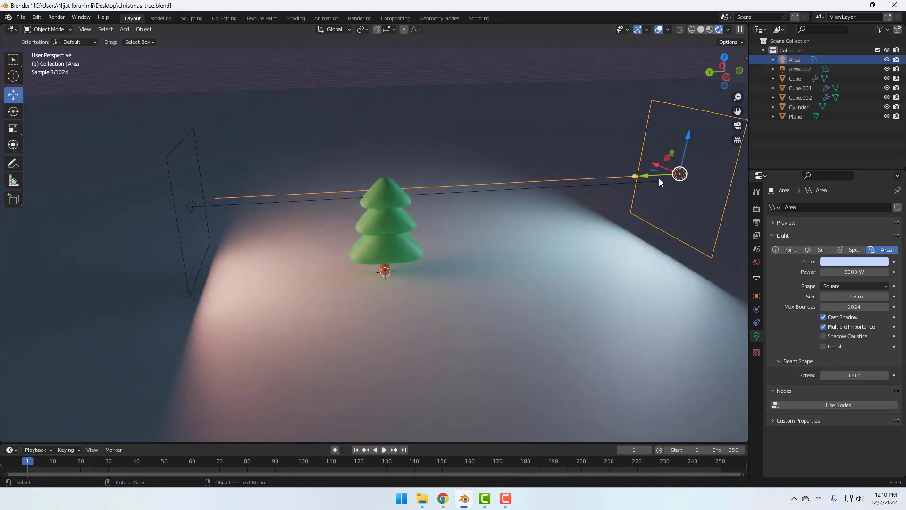
left_click_drag(655, 174, 576, 177)
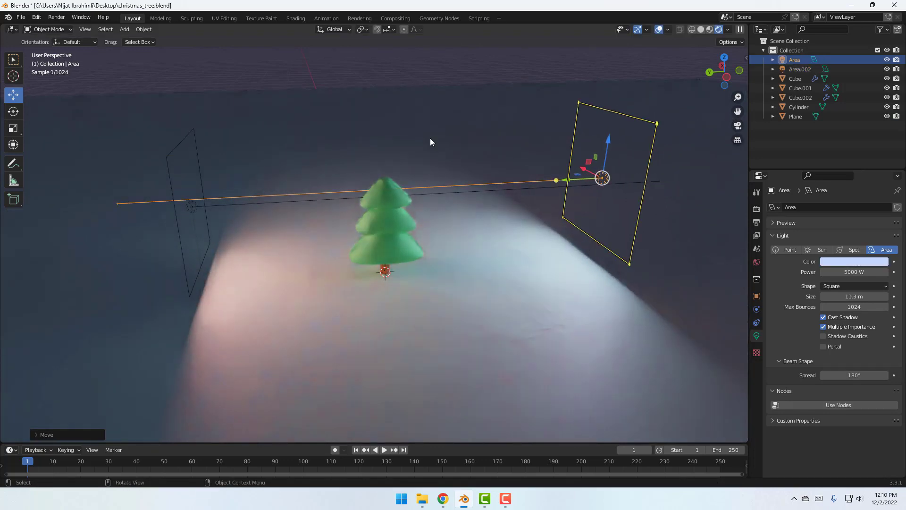
Scale the ground plane down uniformly to about 0.21 of its size.
left_click(408, 82)
scroll(414, 220, "down", 2)
middle_click_drag(239, 268, 293, 263)
scroll(293, 263, "down", 3)
scroll(274, 246, "down", 3)
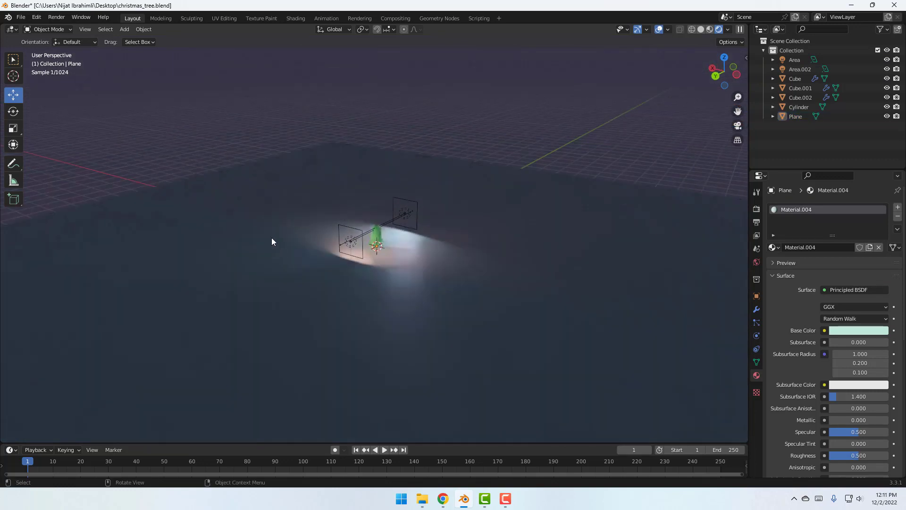
key("s")
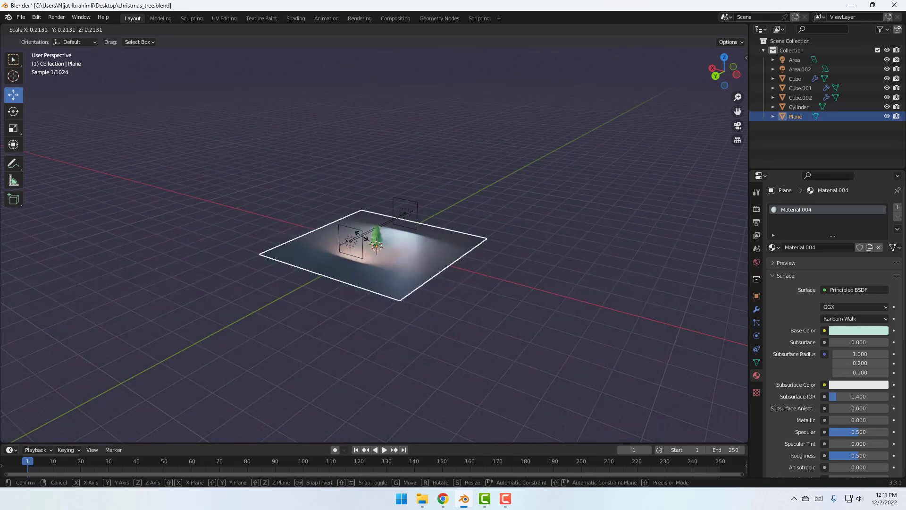
left_click(365, 238)
Show the ground plane in Material Preview shading and extrude its edge behind the tree about 36.5 m along negative X in Edit Mode.
scroll(393, 259, "up", 4)
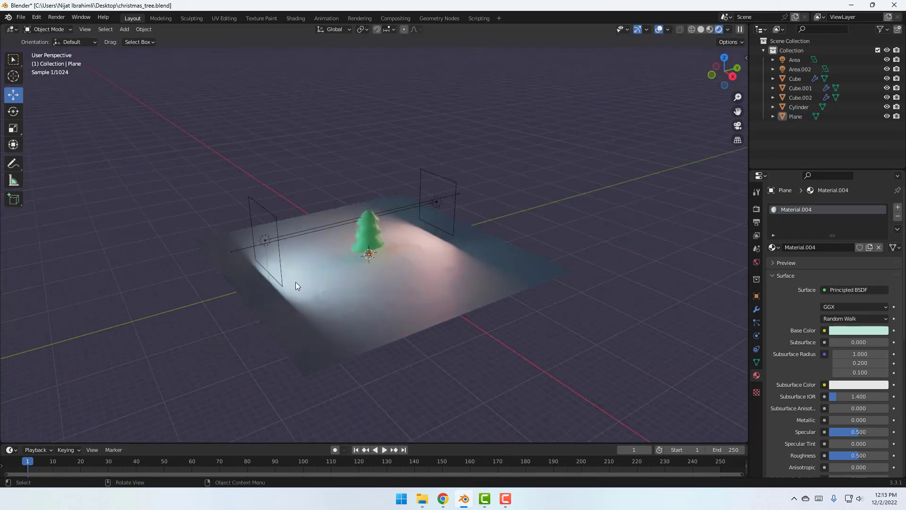
left_click(309, 261)
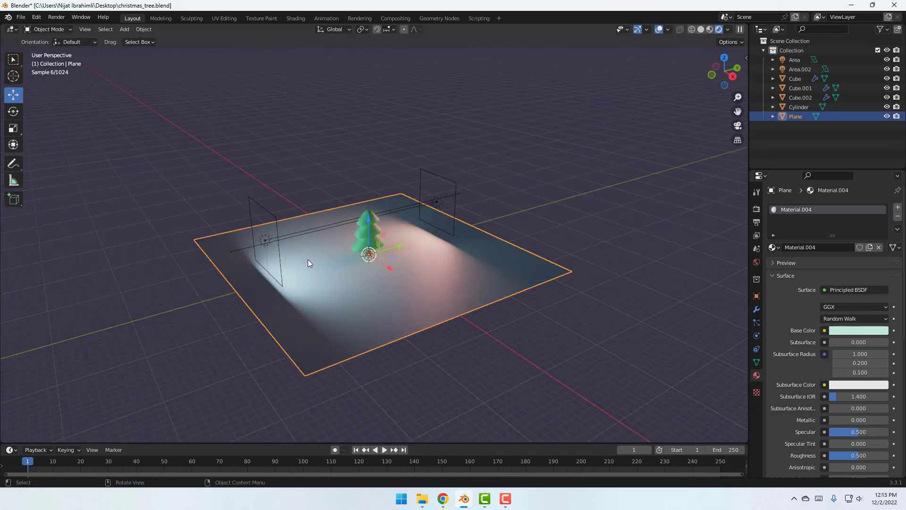
left_click(709, 30)
middle_click_drag(228, 220, 178, 208)
left_click(56, 29)
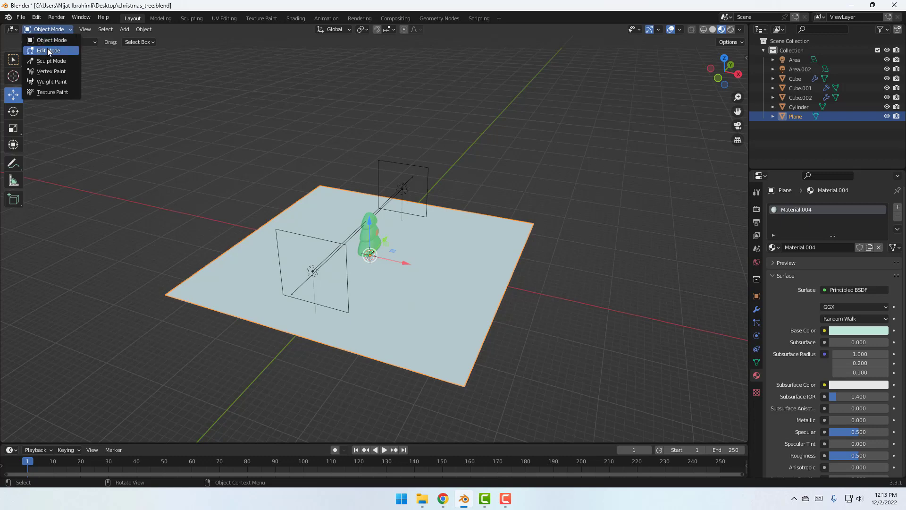
left_click(49, 50)
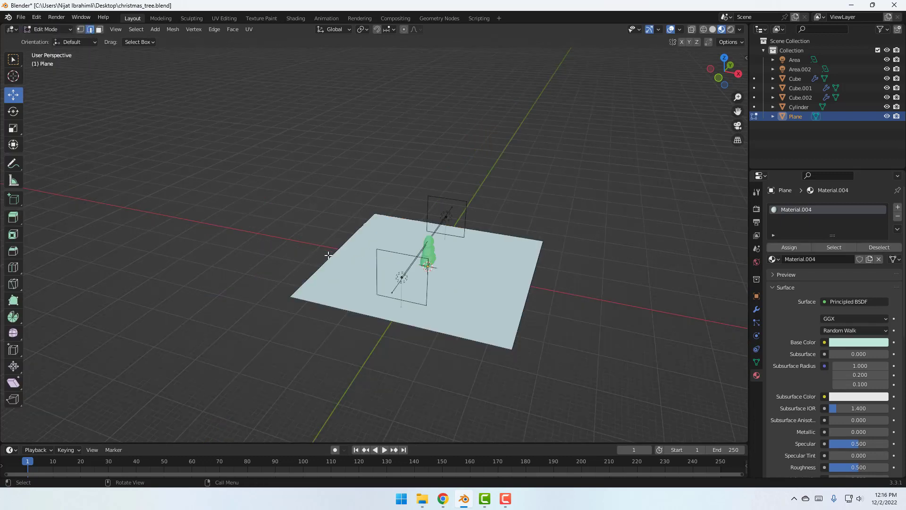
middle_click_drag(238, 272, 247, 271)
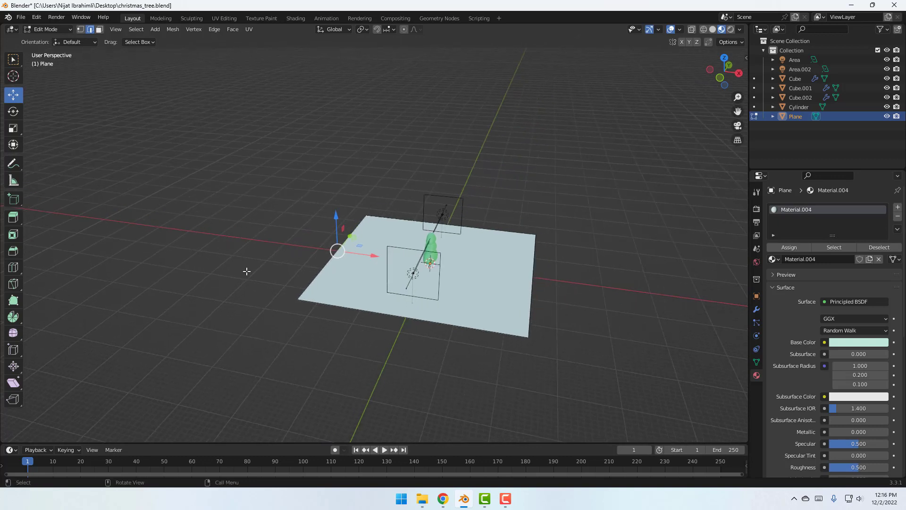
key("g")
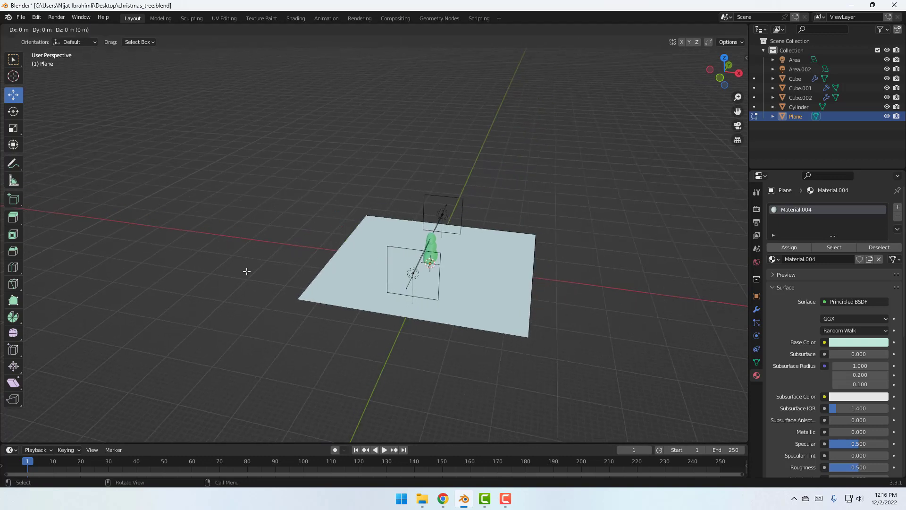
key("x")
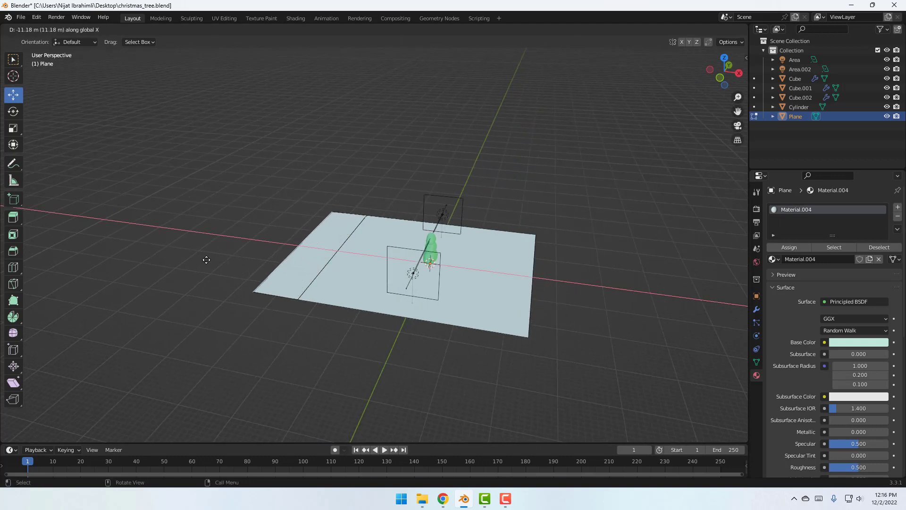
left_click(125, 253)
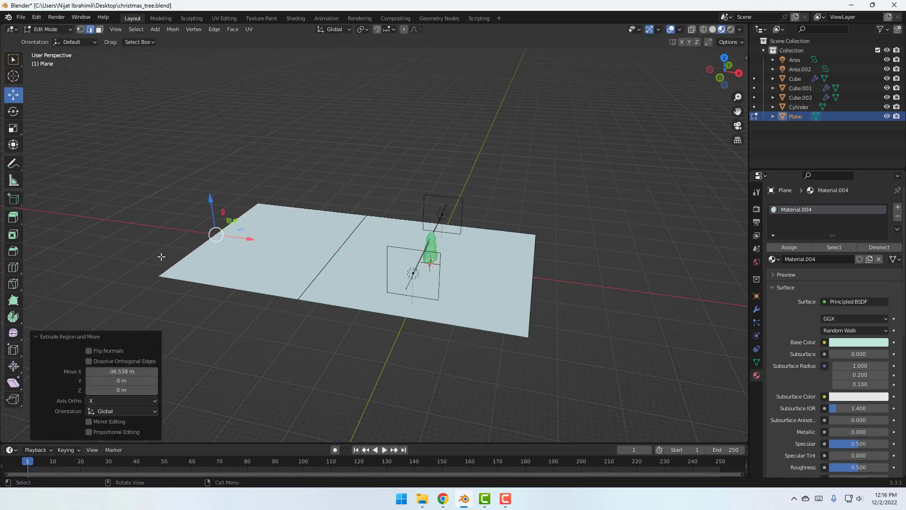
Extrude the plane's new outer edge about 52 m upward along Z as a backdrop wall.
key("g")
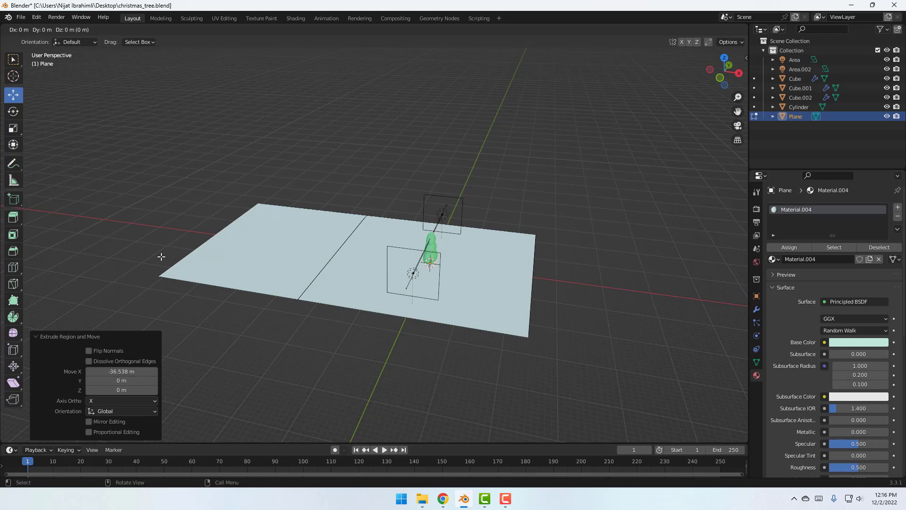
key("z")
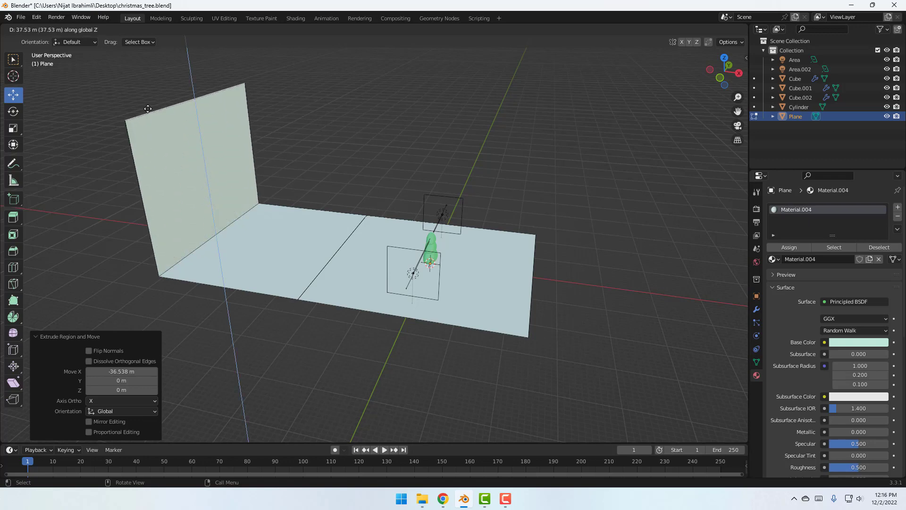
left_click(139, 57)
Bevel the edge between floor and backdrop wall with a width of 0.955 m and 49 segments.
middle_click_drag(174, 166, 128, 169)
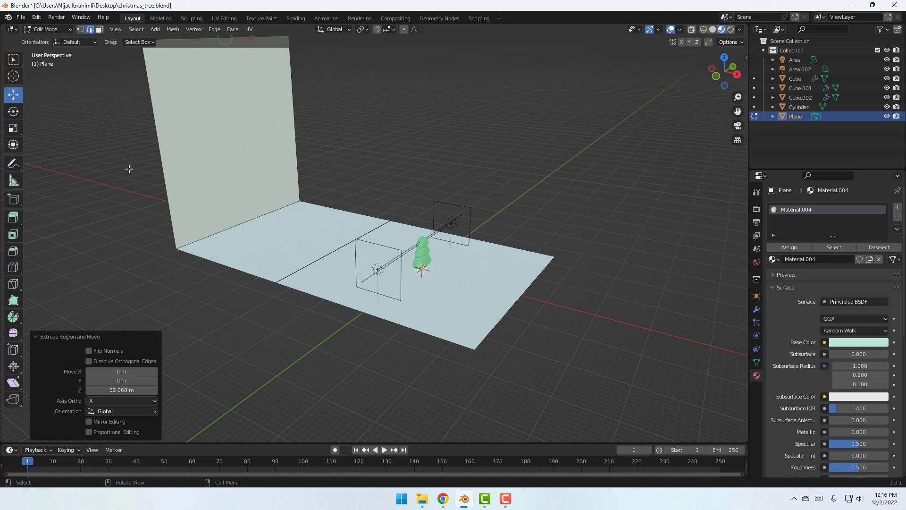
left_click(241, 221)
left_click(17, 253)
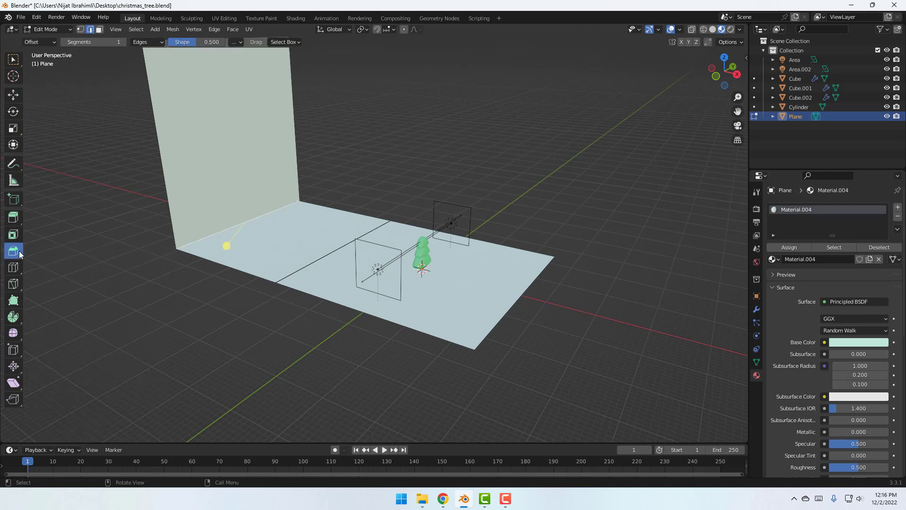
left_click_drag(227, 246, 311, 308)
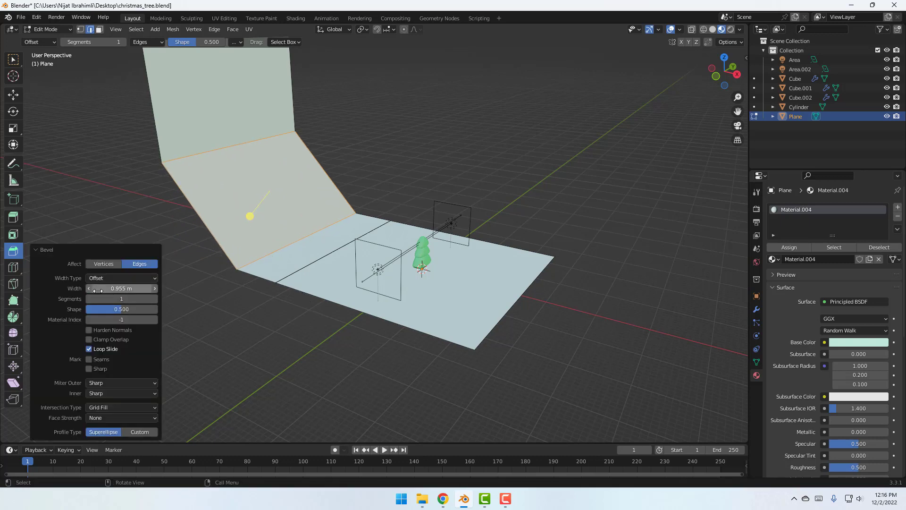
left_click_drag(110, 299, 156, 299)
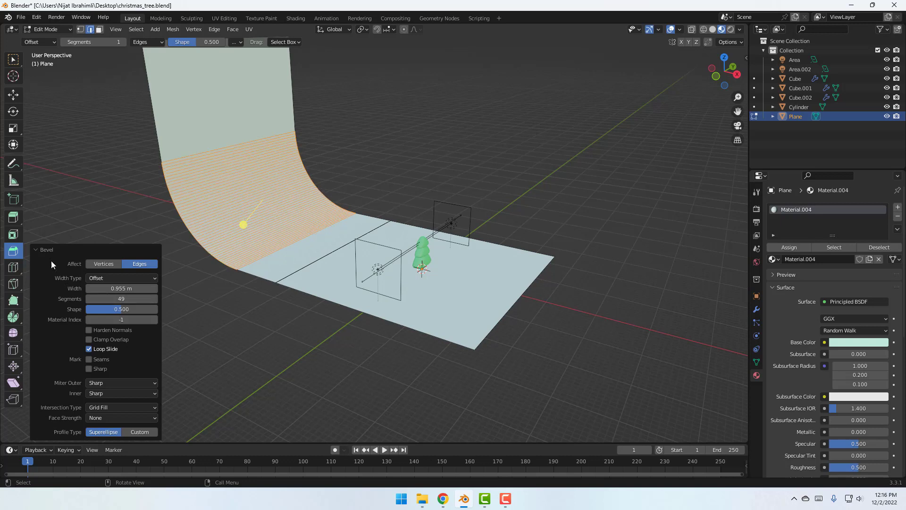
left_click(35, 249)
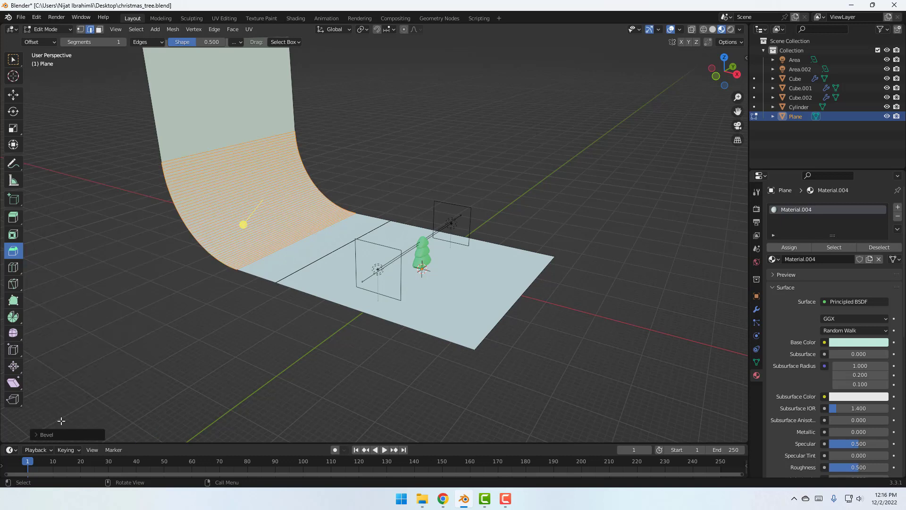
left_click(37, 435)
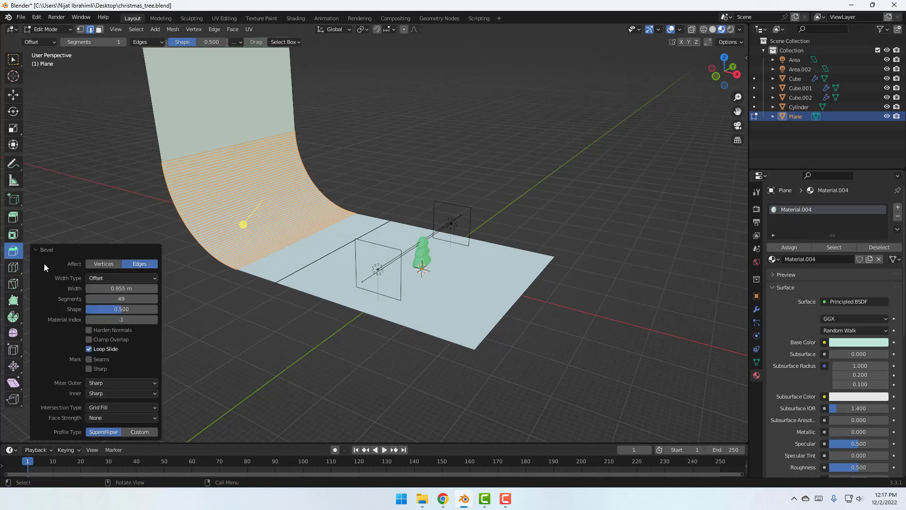
left_click(36, 250)
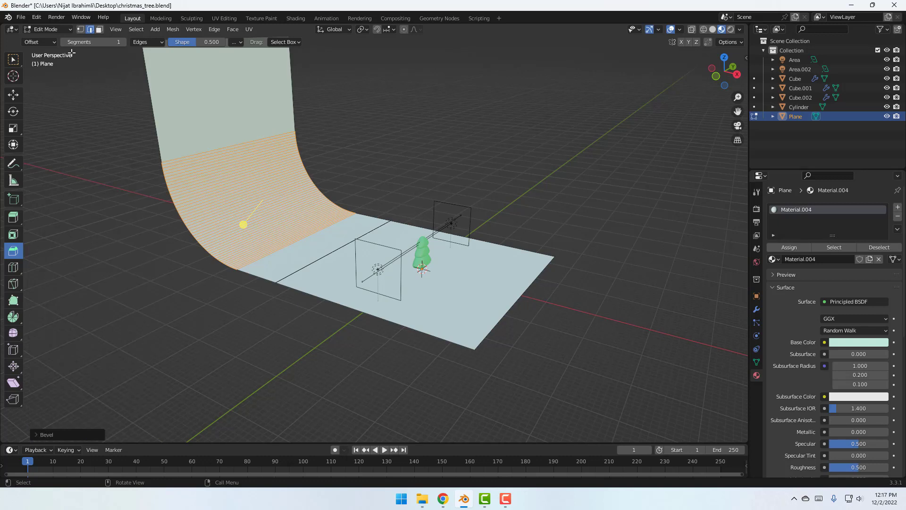
Return to Object Mode and move the curved backdrop along positive X so more floor lies in front of the tree.
left_click(48, 29)
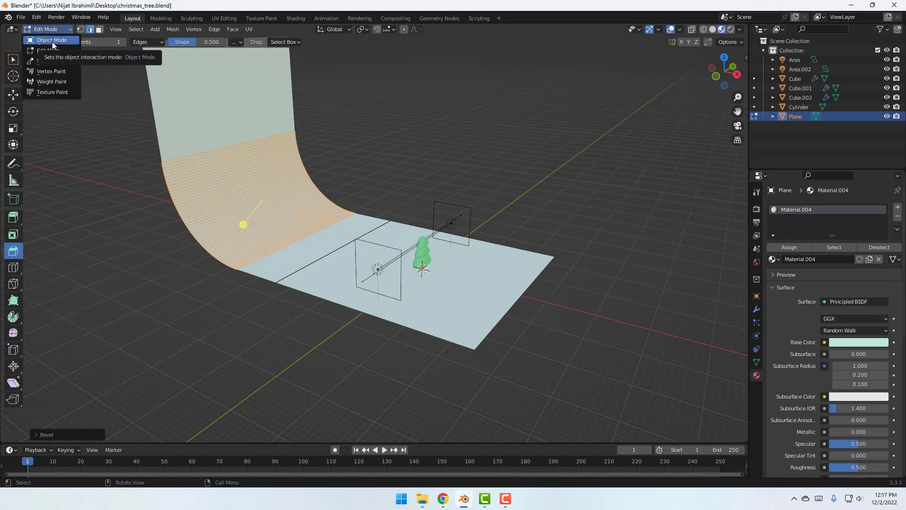
left_click(52, 41)
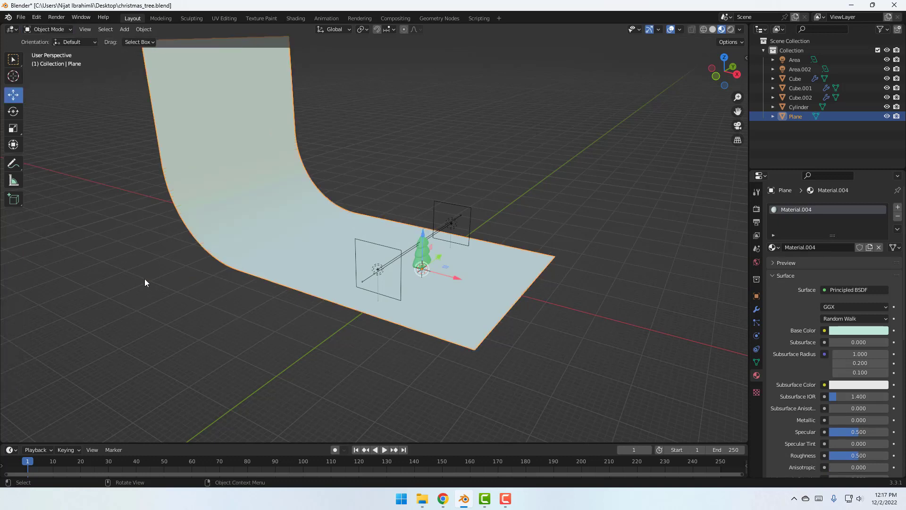
left_click_drag(456, 282, 601, 330)
middle_click_drag(433, 305, 351, 288)
scroll(351, 288, "up", 10)
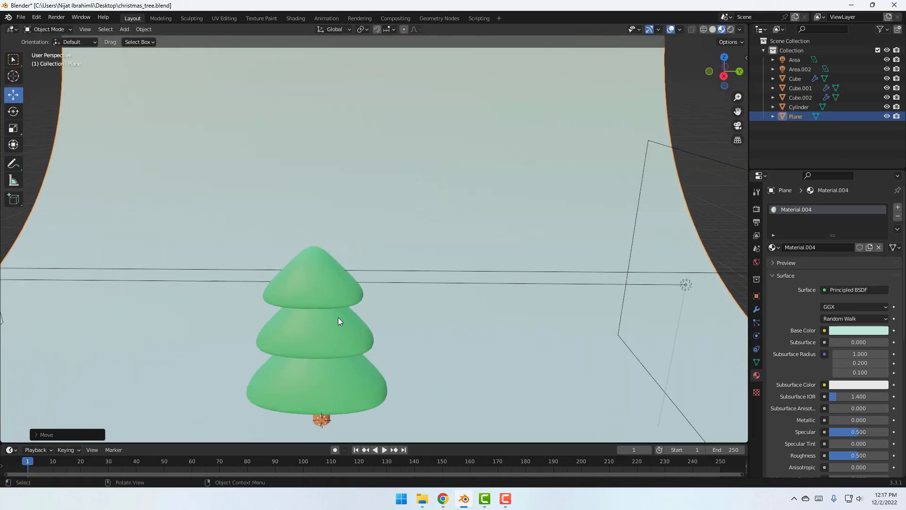
Scale the backdrop about 3 times wider along the Y axis and switch the viewport to Rendered shading.
scroll(354, 305, "down", 10)
middle_click_drag(274, 306, 248, 297)
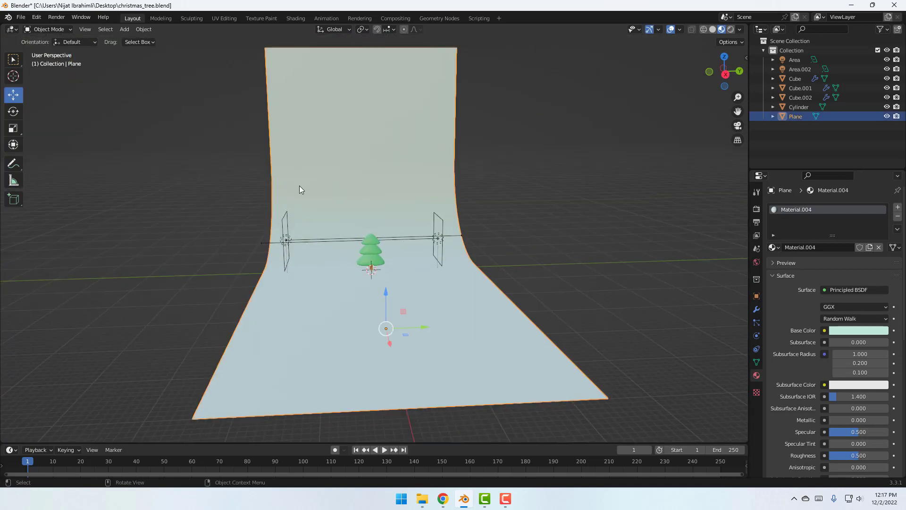
left_click(13, 128)
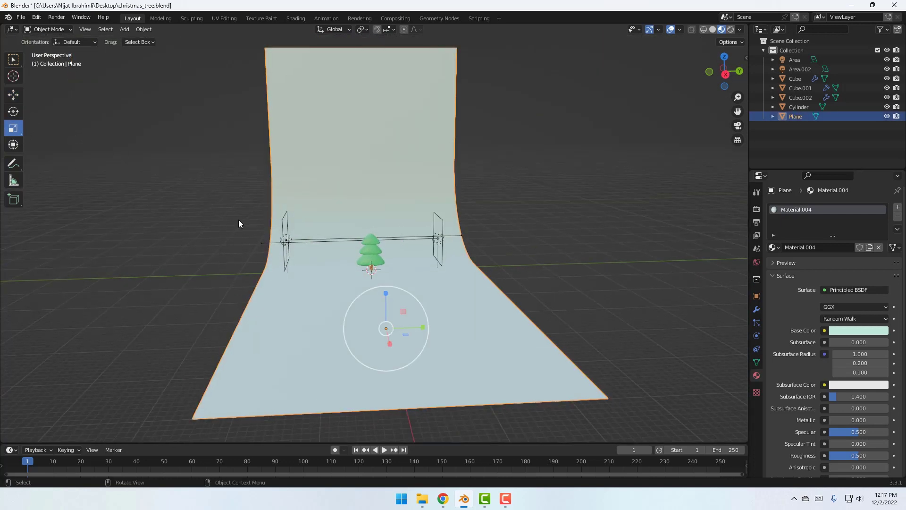
left_click_drag(422, 330, 501, 314)
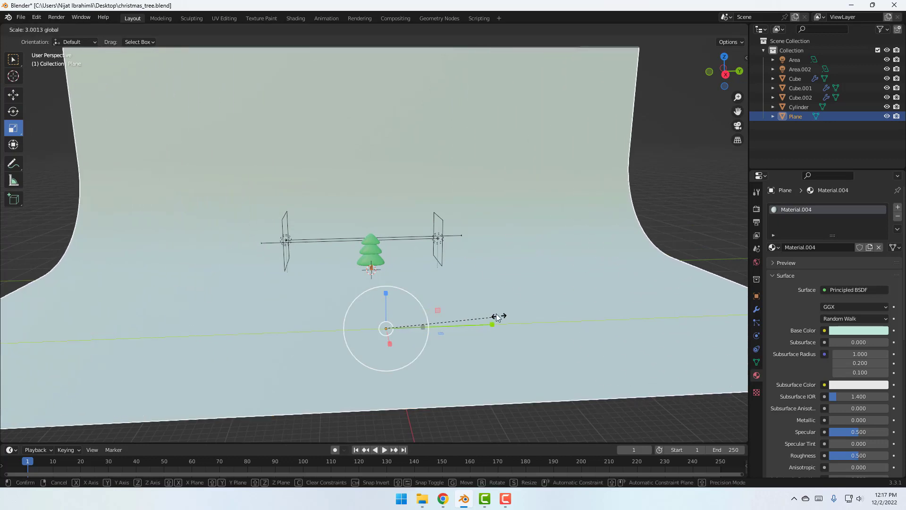
scroll(414, 221, "up", 6)
scroll(374, 256, "down", 2)
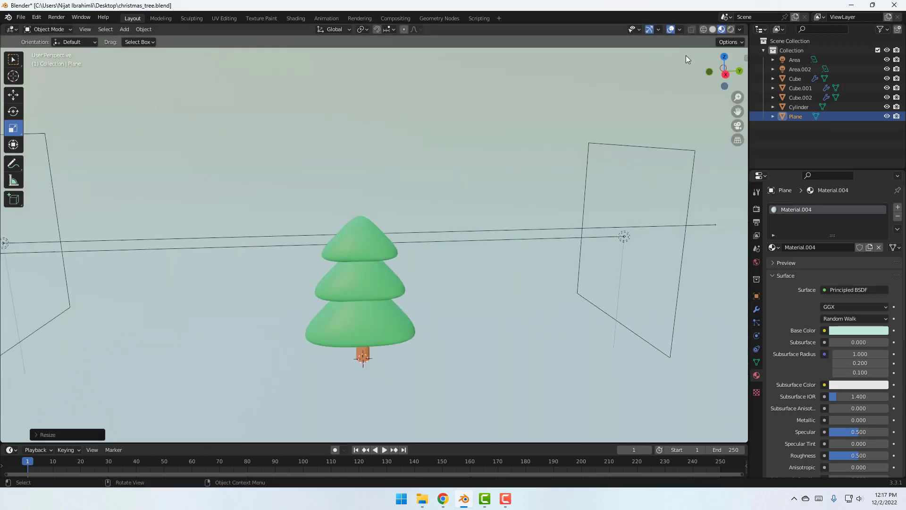
left_click(730, 30)
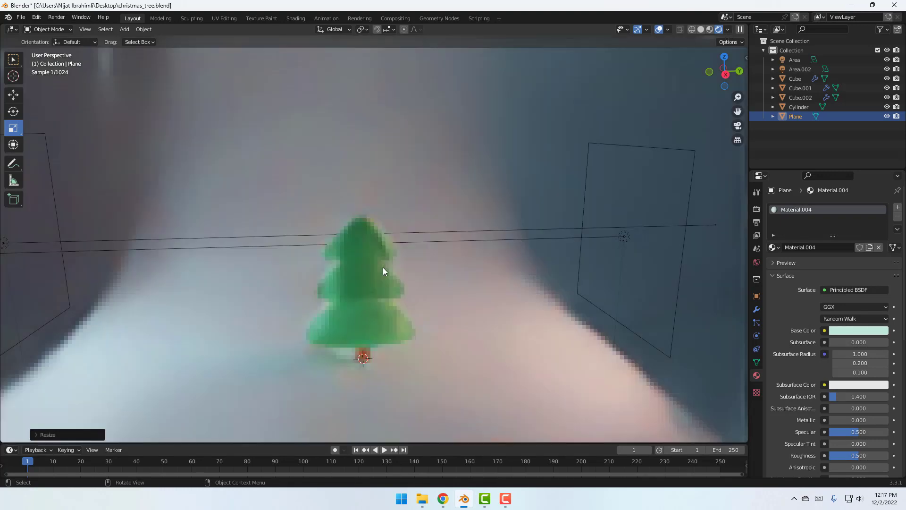
Move the pink area light farther away from the tree along the Y axis.
middle_click_drag(288, 293, 315, 281)
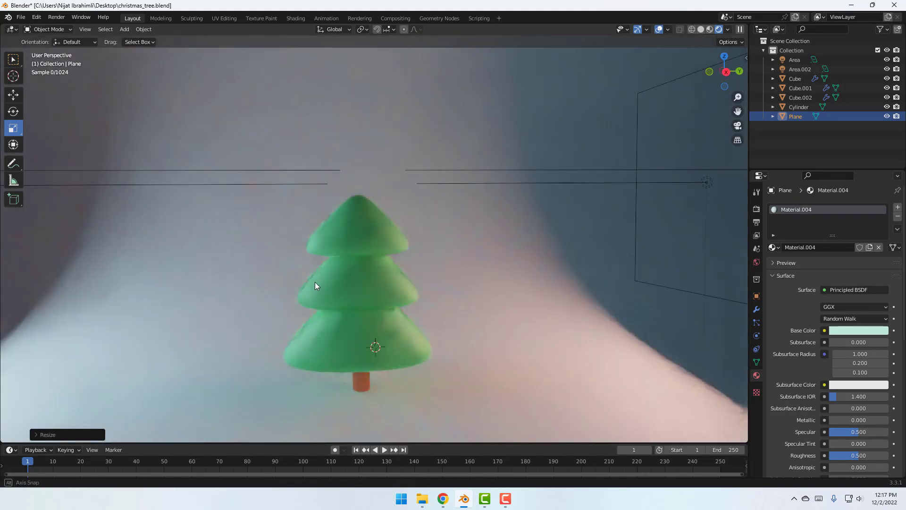
scroll(316, 282, "up", 2)
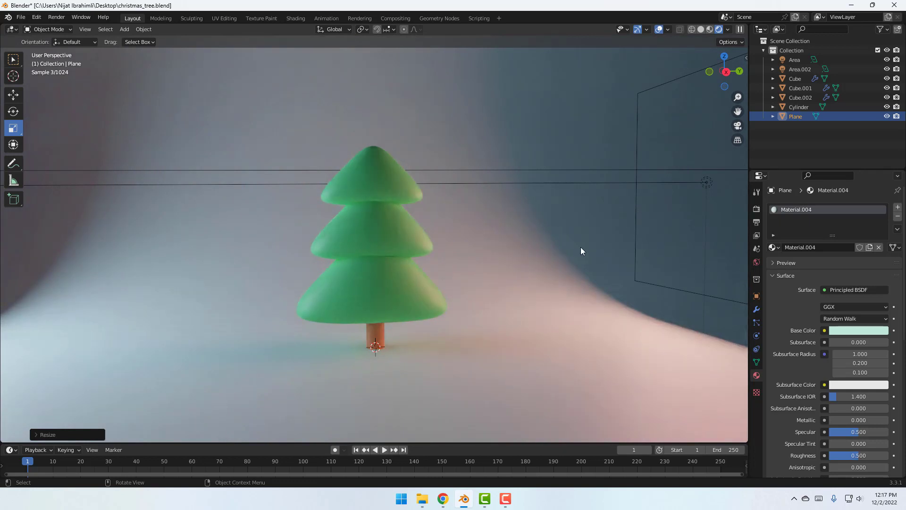
scroll(483, 256, "down", 6)
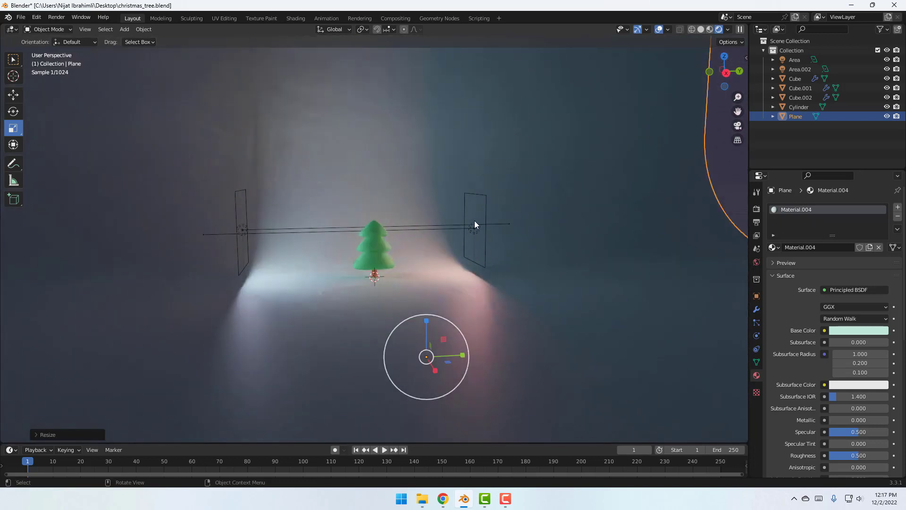
left_click(486, 214)
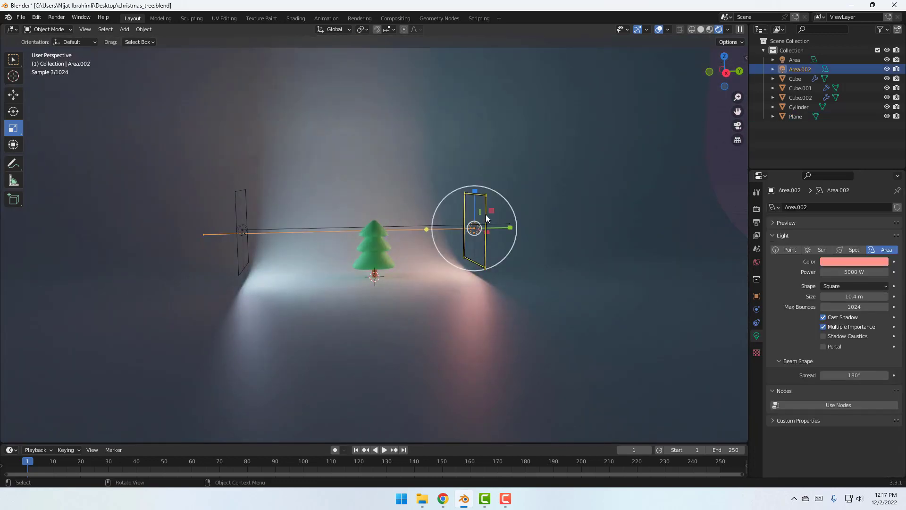
left_click(14, 94)
left_click_drag(511, 230, 602, 226)
Move the blue area light outward along the Y axis, then enlarge and raise it.
left_click(237, 233)
left_click_drag(274, 229, 194, 228)
left_click_drag(168, 192, 127, 156)
left_click_drag(183, 185, 182, 167)
Enlarge the pink area light to a size of 17.8 m and raise it to about the blue light's height.
left_click(588, 204)
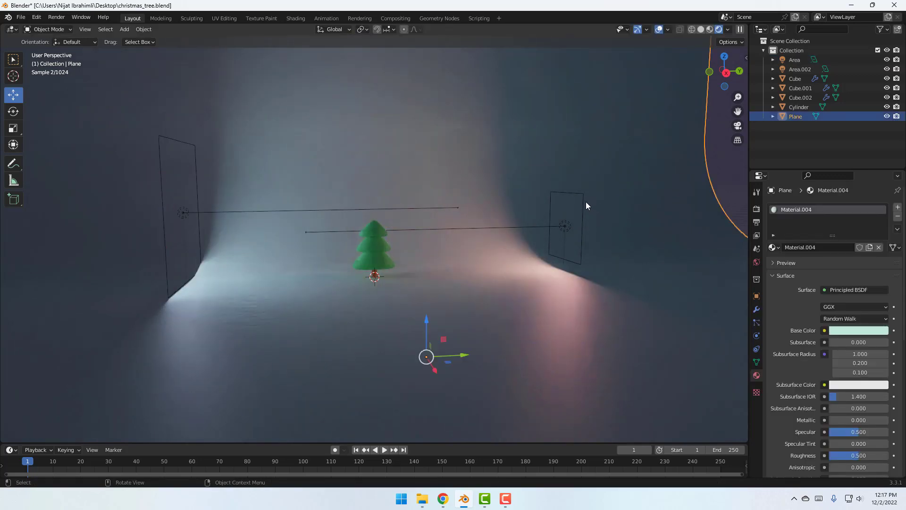
left_click(584, 196)
left_click_drag(584, 193, 614, 170)
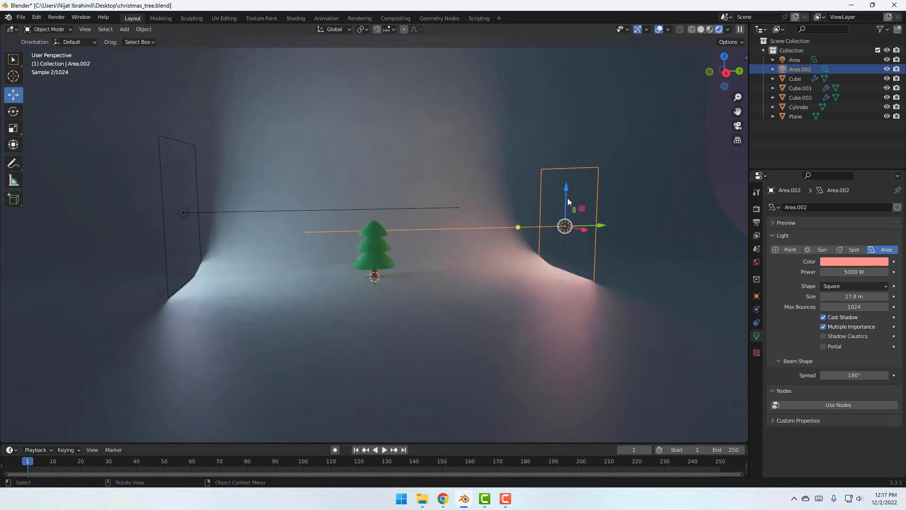
left_click_drag(566, 189, 568, 175)
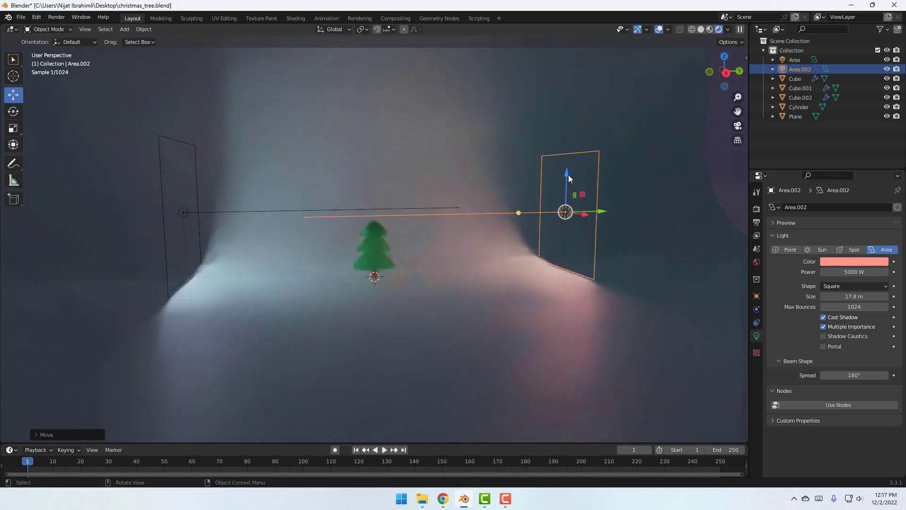
Duplicate the pink area light and move the copy along the Y axis to beside the tree.
key("ctrl+c")
key("ctrl+v")
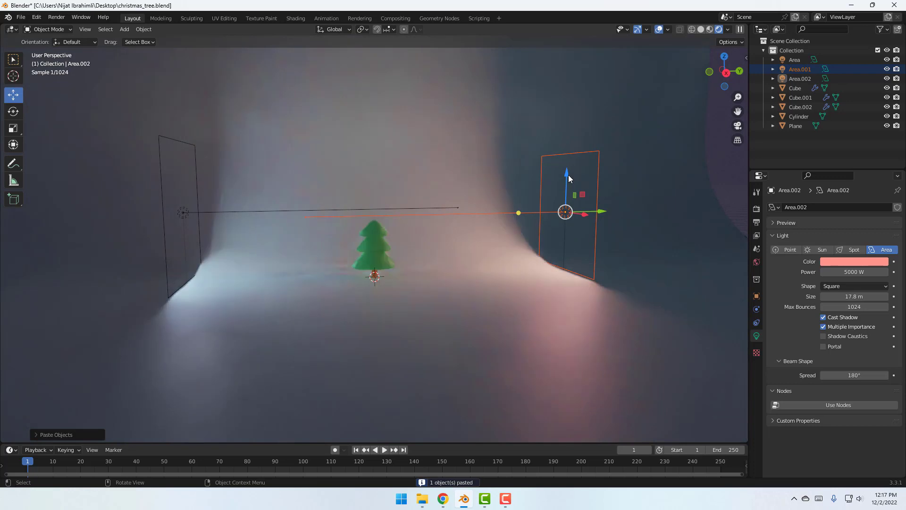
left_click_drag(600, 211, 444, 212)
Rotate the copied area light about the X axis until it lies flat and shines straight down.
left_click(13, 111)
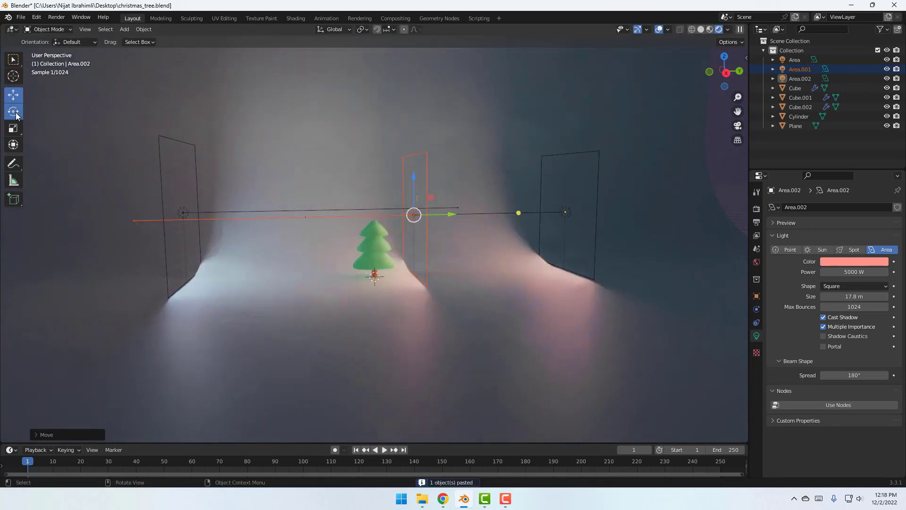
middle_click_drag(381, 194, 394, 224)
scroll(393, 224, "up", 3)
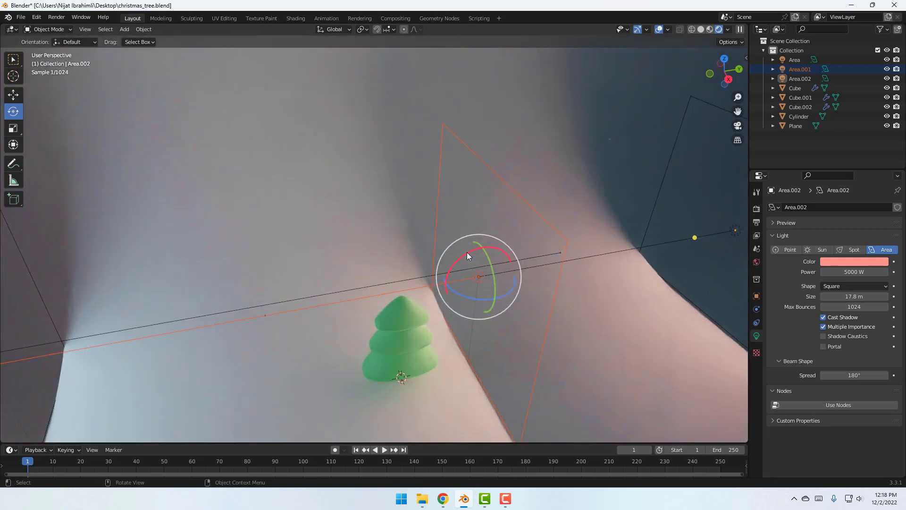
left_click_drag(466, 255, 289, 420, "ctrl")
middle_click_drag(372, 382, 460, 296)
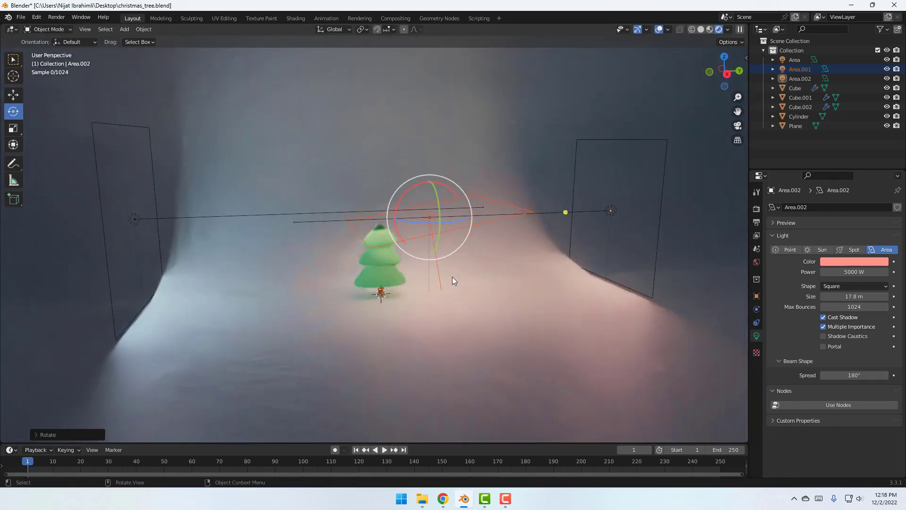
mouse_move(403, 198)
left_mouse_down()
mouse_move(409, 189)
mouse_move(403, 194)
left_mouse_up()
Move the copied area light high above the tree as an overhead light.
left_click(14, 94)
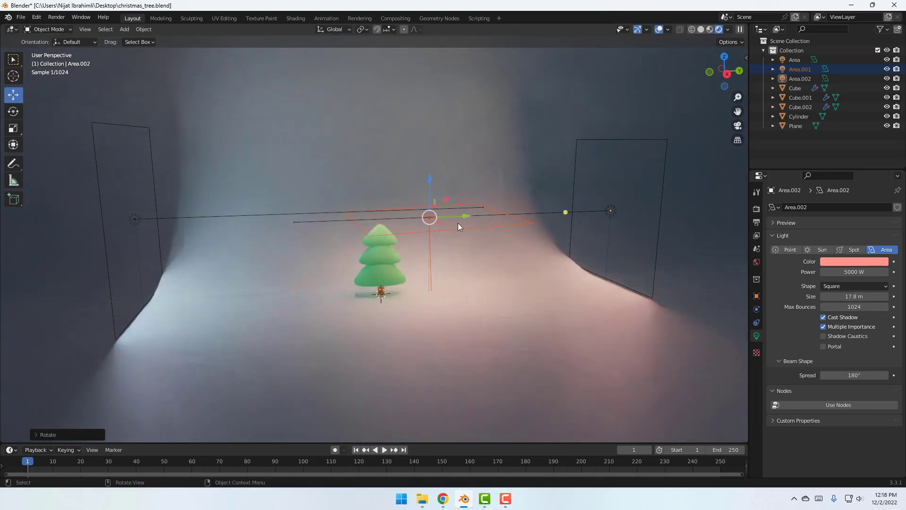
left_click_drag(449, 217, 384, 36)
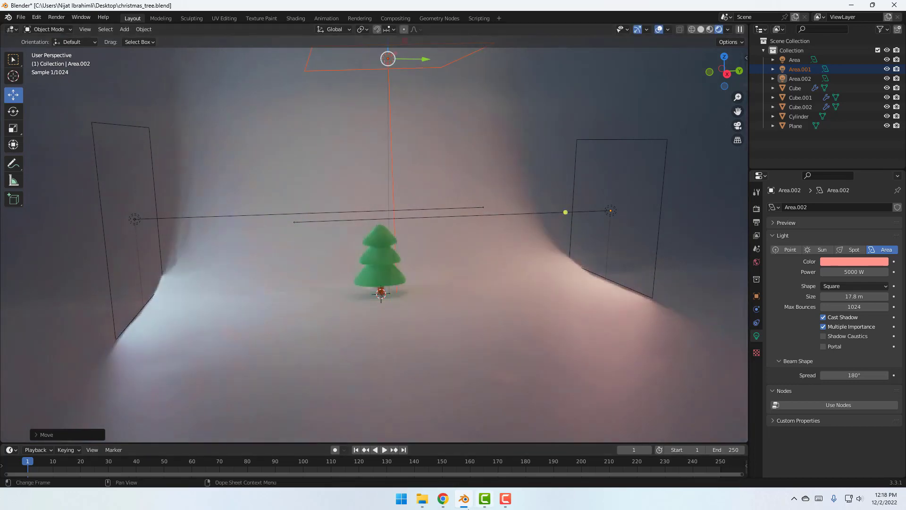
middle_click_drag(302, 307, 390, 276)
scroll(416, 279, "up", 5)
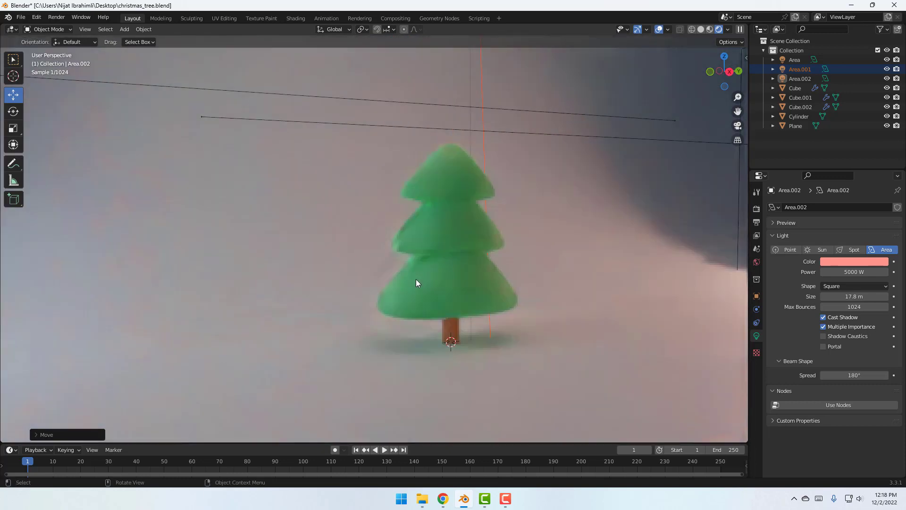
scroll(405, 281, "down", 4)
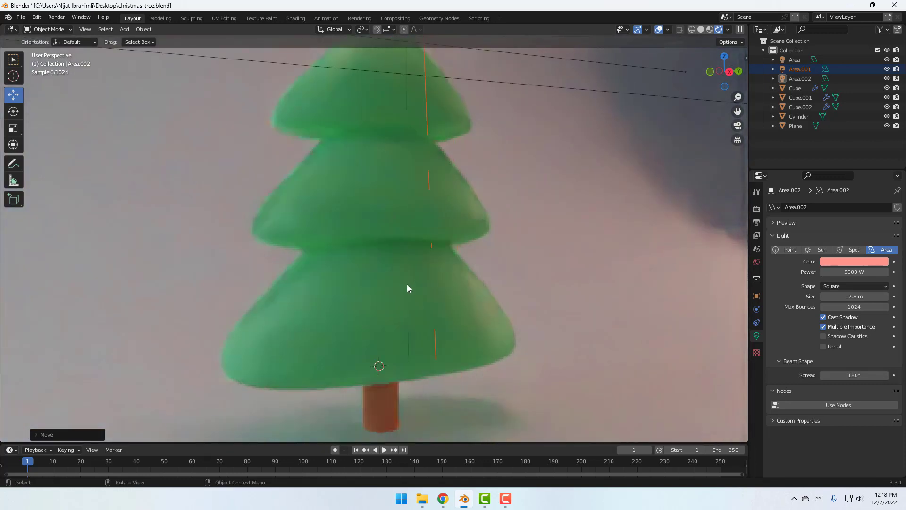
scroll(397, 282, "down", 1)
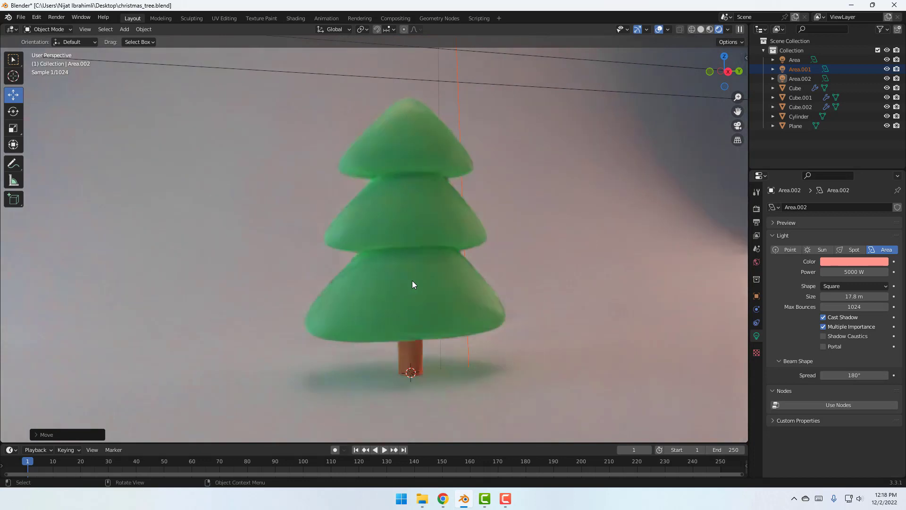
scroll(404, 281, "down", 5)
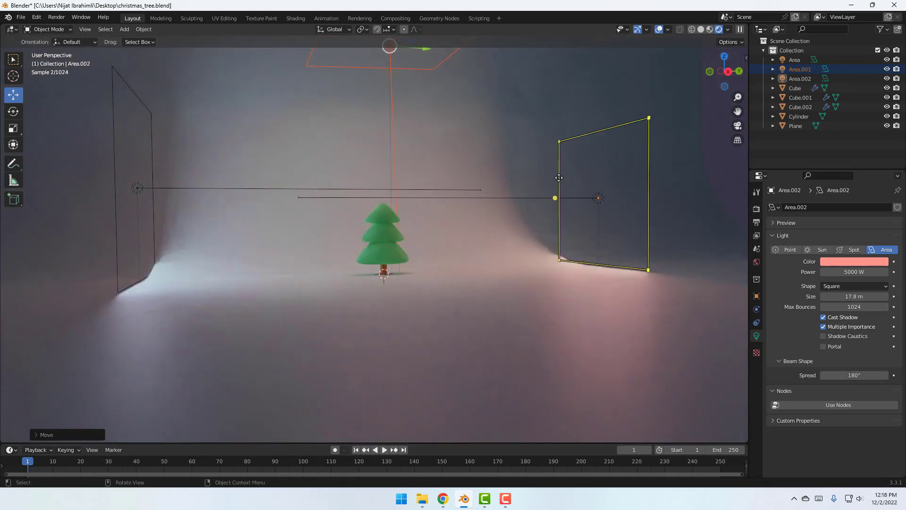
Select the original pink side light and shift it a little farther outward along positive Y.
left_click(531, 248)
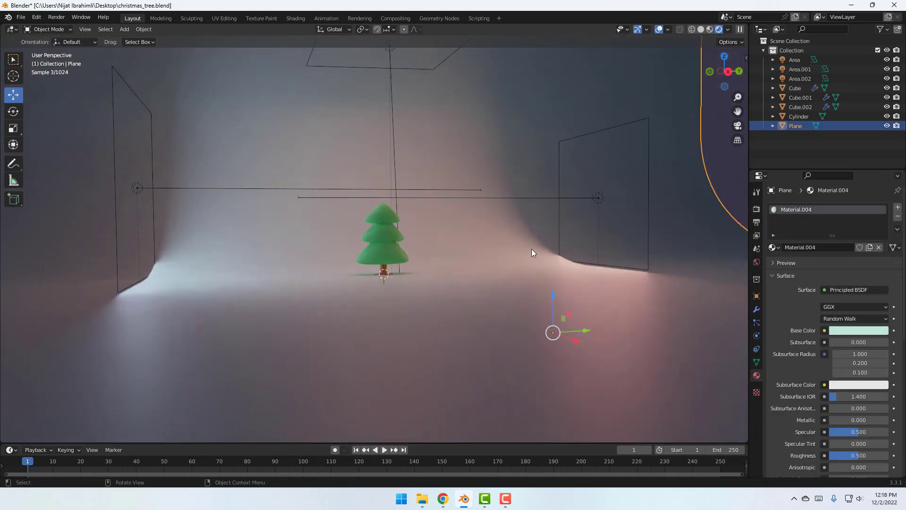
left_click(559, 221)
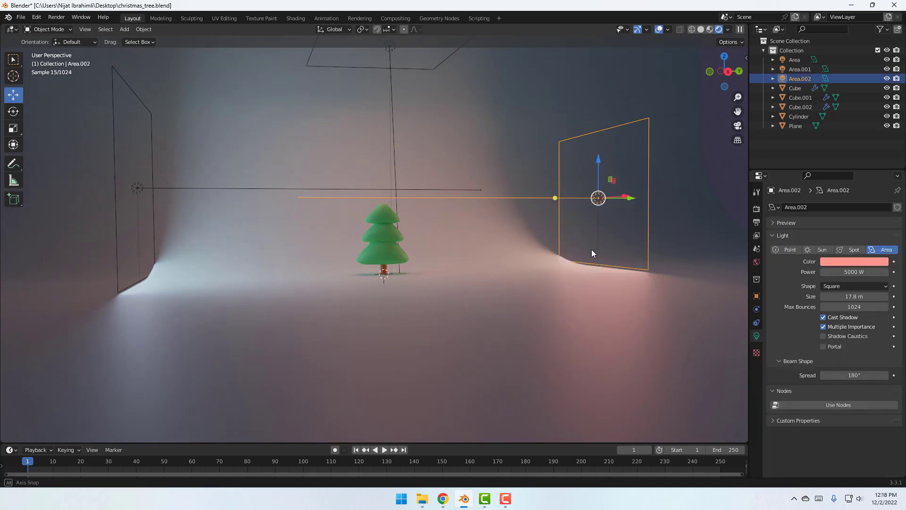
middle_click_drag(592, 248, 624, 240)
left_click_drag(636, 217, 692, 218)
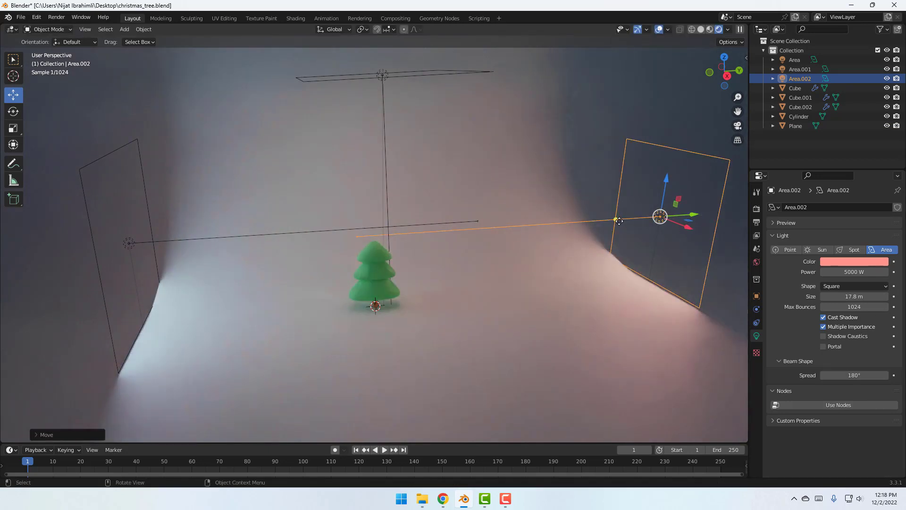
left_click_drag(615, 220, 609, 221)
scroll(337, 298, "up", 8)
middle_click_drag(327, 309, 399, 273)
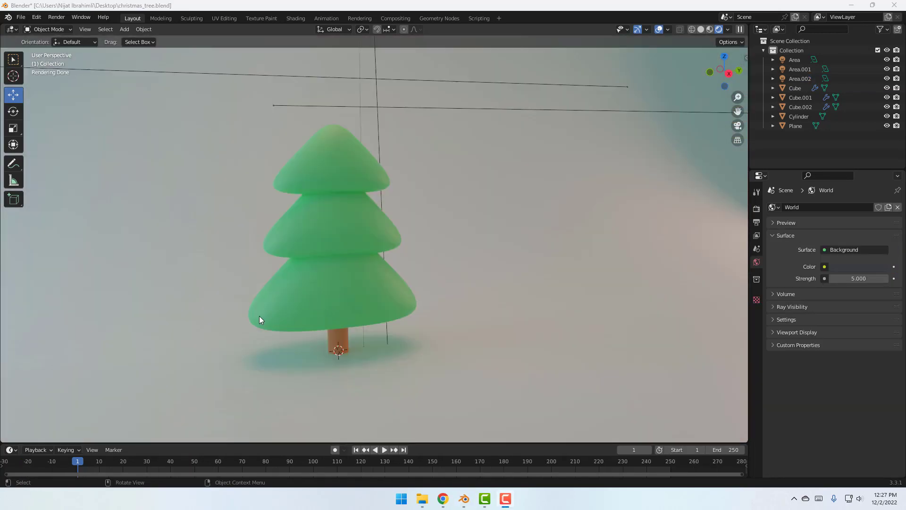
Add a UV sphere at the tree's base and switch the viewport to Solid shading.
mouse_move(259, 316)
middle_mouse_down()
mouse_move(273, 319)
mouse_move(265, 316)
middle_mouse_up()
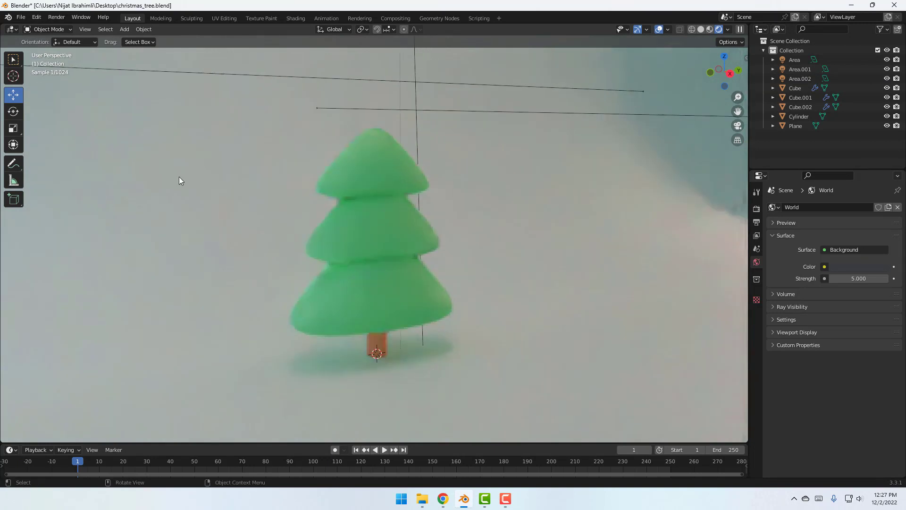
left_click(124, 29)
mouse_move(126, 41)
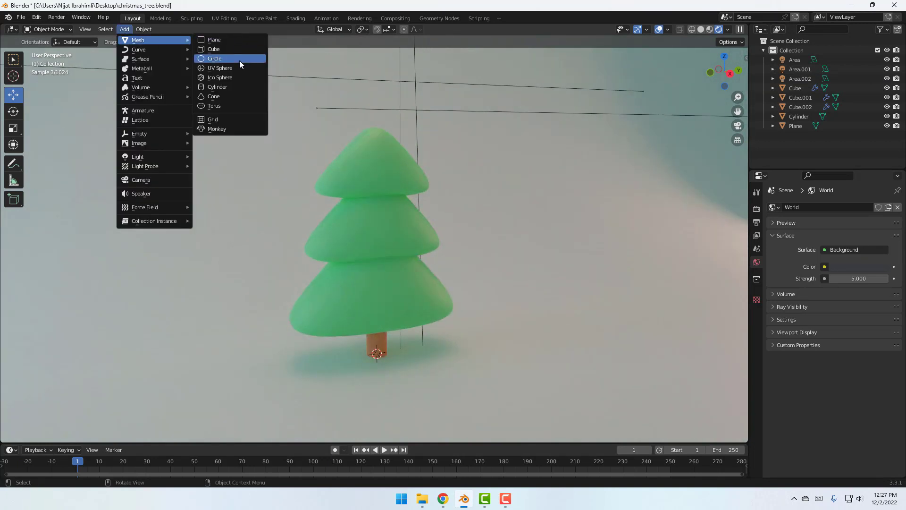
left_click(224, 69)
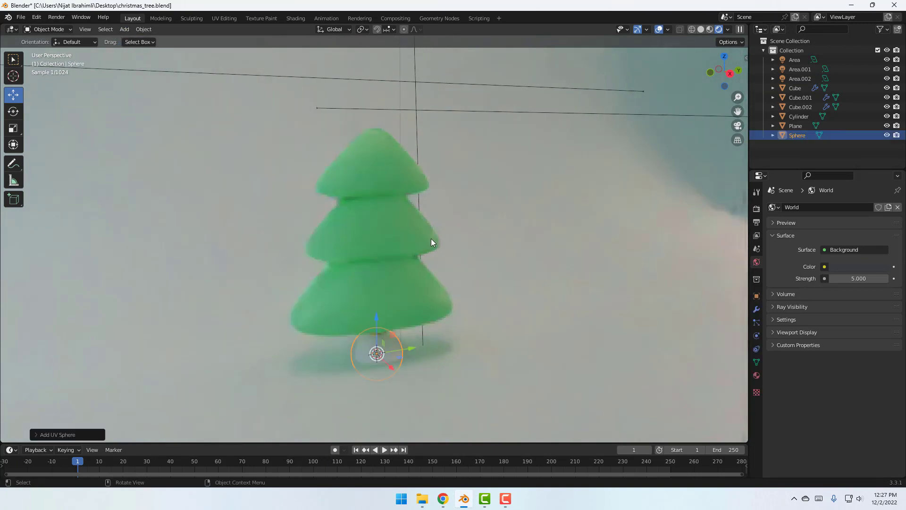
scroll(321, 268, "down", 5)
middle_click_drag(320, 269, 326, 276)
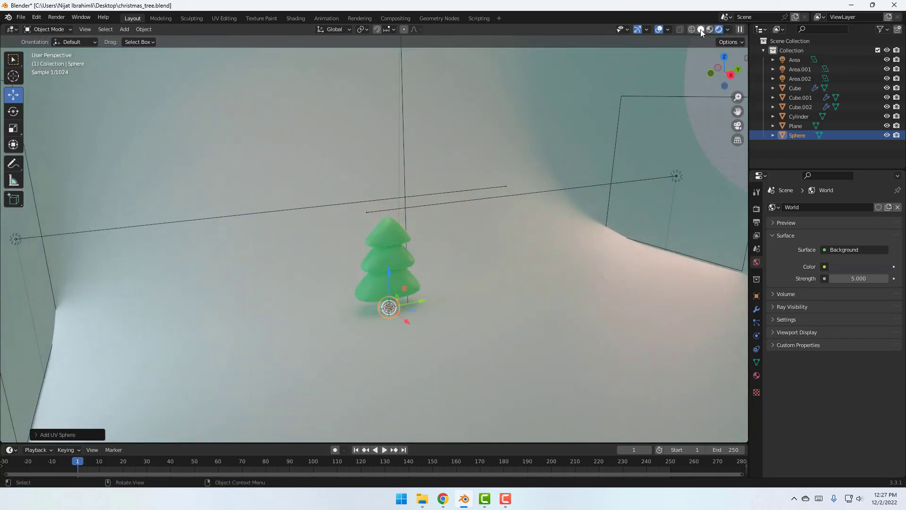
left_click(700, 29)
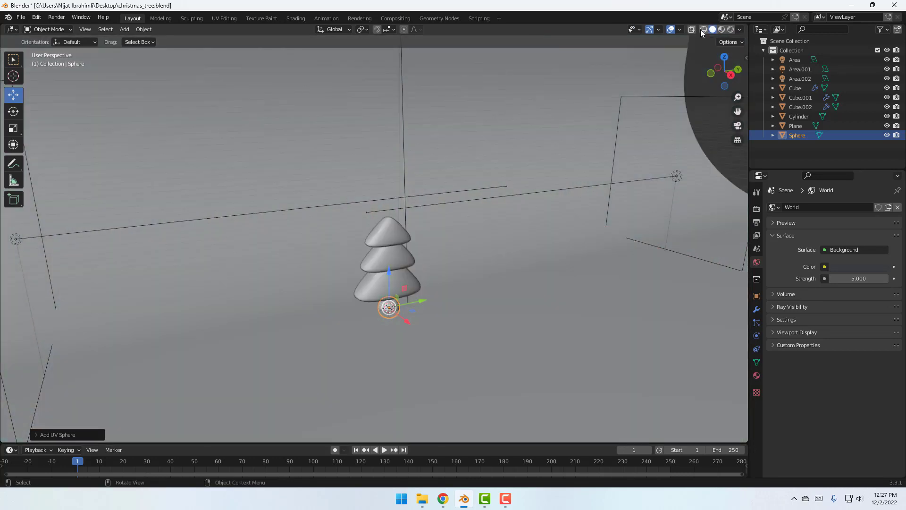
left_click(739, 29)
Scale the sphere up until it encloses the whole tree and raise it along Z above the backdrop floor.
scroll(399, 288, "down", 3)
key("s")
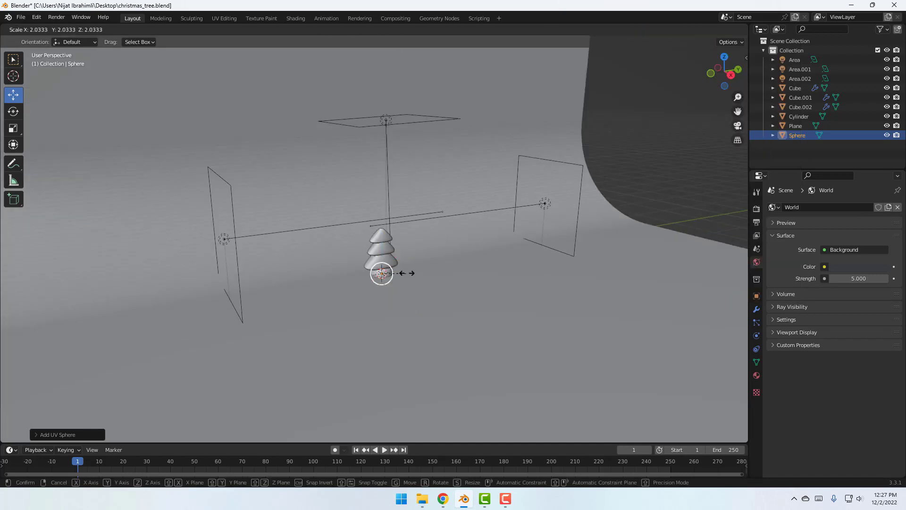
left_click(508, 147)
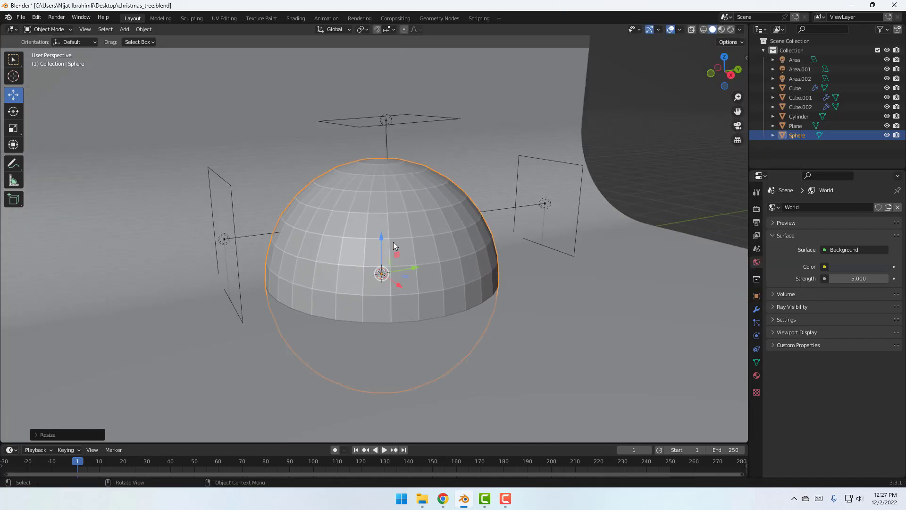
left_click_drag(382, 237, 399, 129)
Enter Edit Mode on the sphere and select the second ring of faces around its top pole as a face loop.
scroll(426, 187, "up", 2)
middle_click_drag(427, 186, 462, 208)
left_click(47, 29)
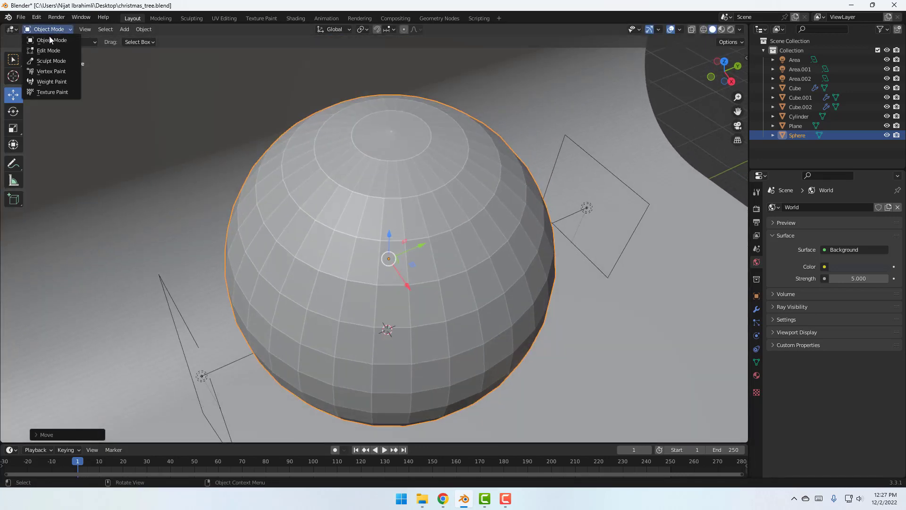
left_click(56, 52)
scroll(381, 231, "up", 3)
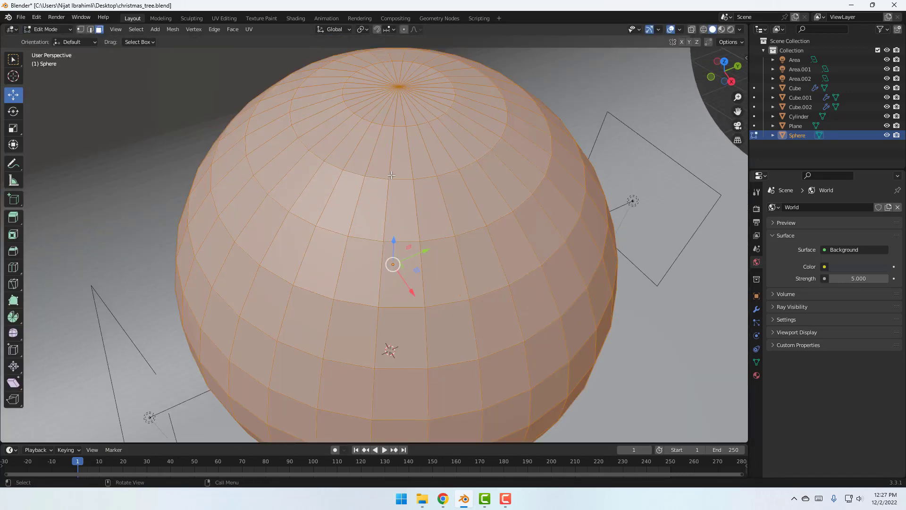
left_click(400, 162)
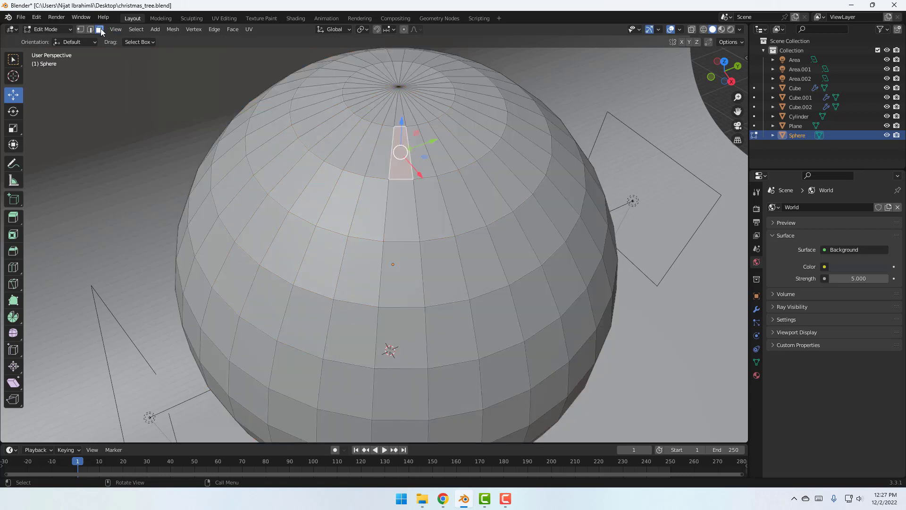
left_click(384, 154, "alt")
middle_click_drag(384, 154, 409, 84)
middle_click_drag(419, 130, 311, 183)
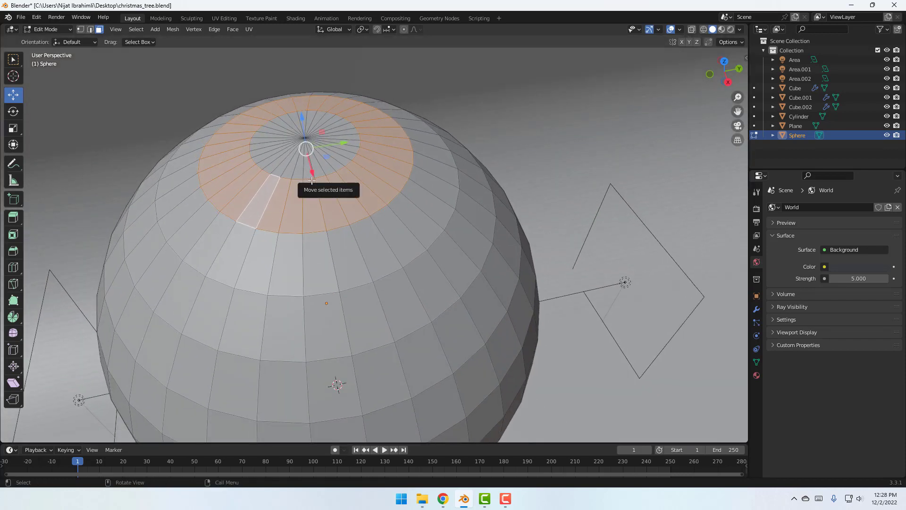
Extrude the selected ring of faces about 2.585 m upward into a raised collar.
key("e")
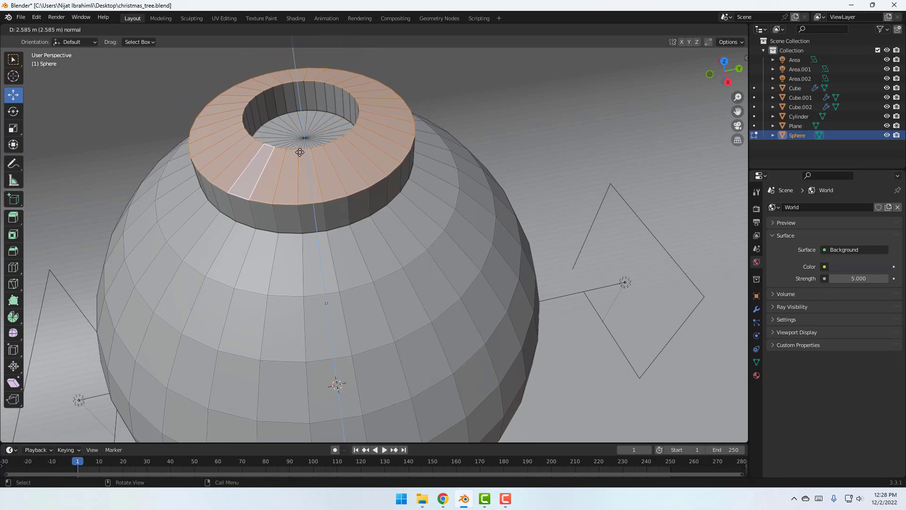
left_click(300, 152)
middle_click_drag(303, 144, 373, 165)
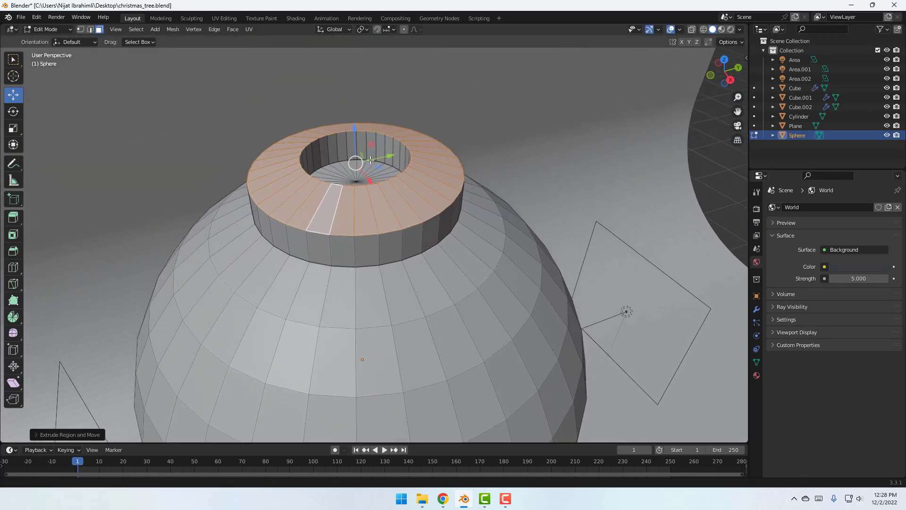
scroll(314, 149, "up", 2)
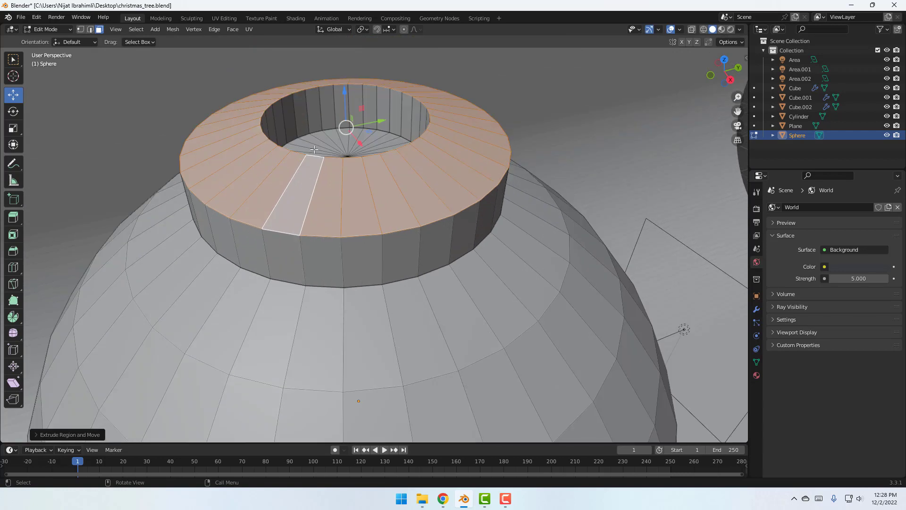
Add supporting edge loops with Loop Cut and Slide close to the collar's upper, lower and inner edges.
left_click(13, 267)
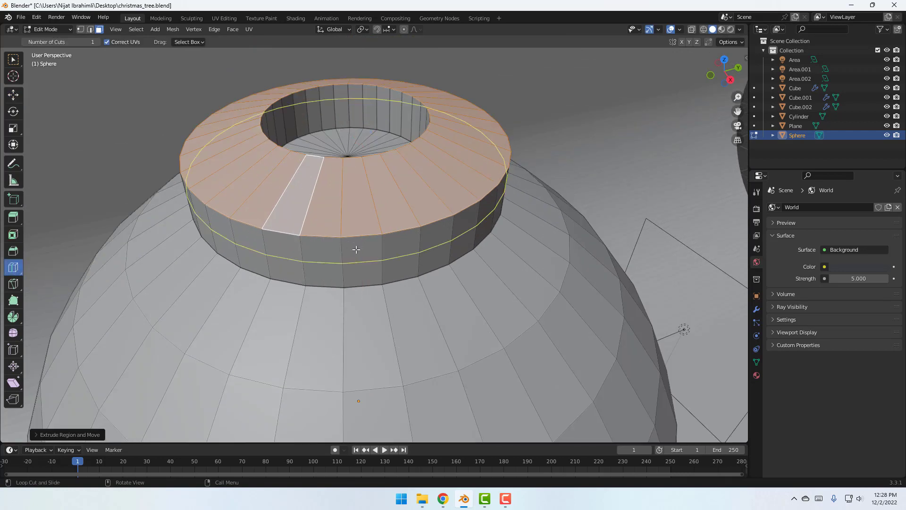
left_click_drag(343, 260, 344, 238)
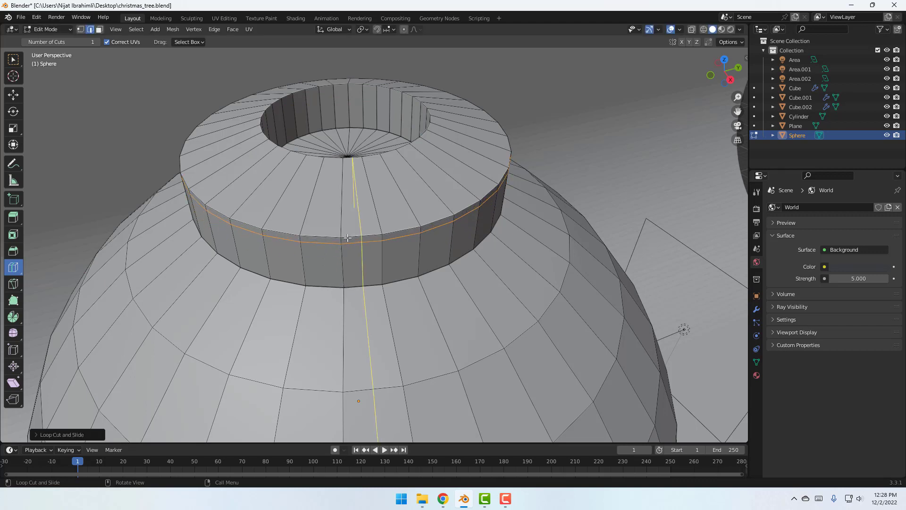
left_click_drag(341, 203, 346, 302)
left_click(345, 263)
middle_click_drag(345, 262, 269, 271)
mouse_move(265, 270)
left_mouse_down()
mouse_move(287, 273)
mouse_move(278, 294)
mouse_move(271, 256)
left_mouse_up()
scroll(275, 277, "up", 3)
scroll(320, 332, "down", 3)
middle_click_drag(320, 332, 295, 292)
scroll(269, 280, "down", 1)
middle_click_drag(256, 242, 255, 269)
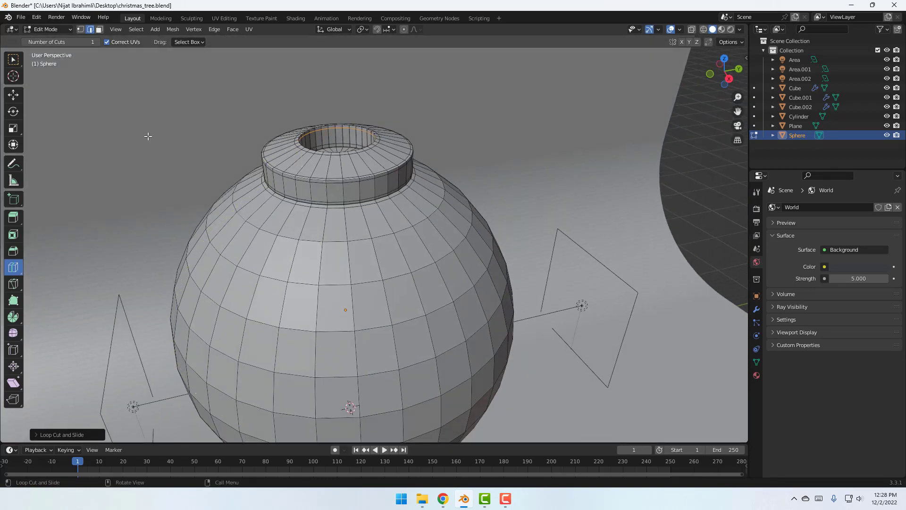
Return to Object Mode, apply Shade Smooth to the ornament sphere and deselect it.
left_click(47, 29)
left_click(54, 39)
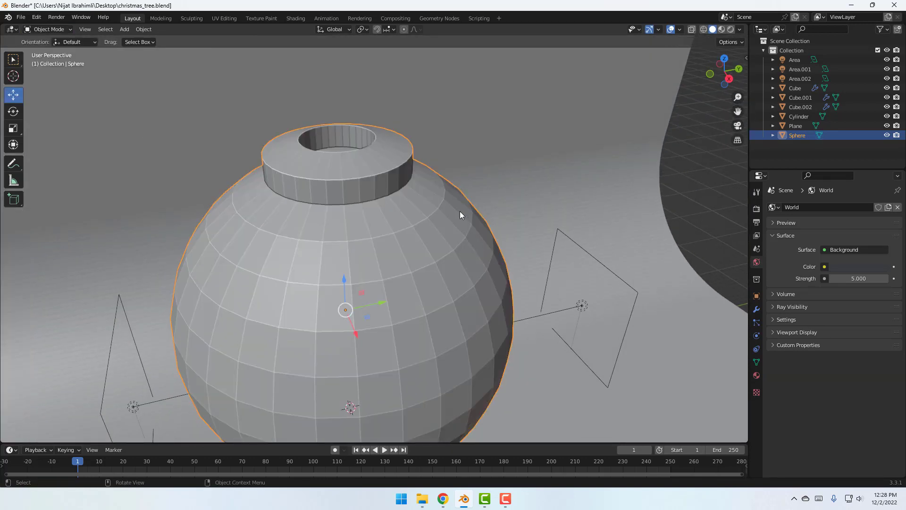
right_click(375, 191)
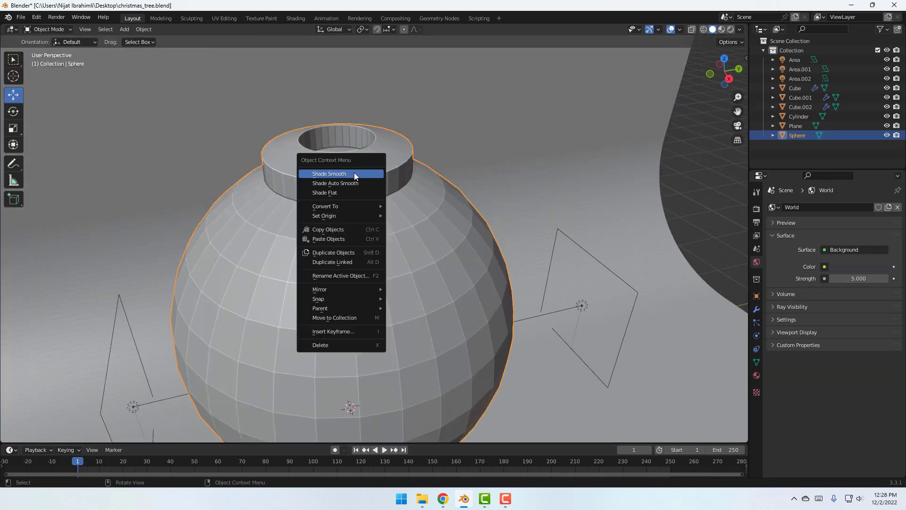
left_click(354, 175)
middle_click_drag(405, 214, 524, 209)
key("alt+a")
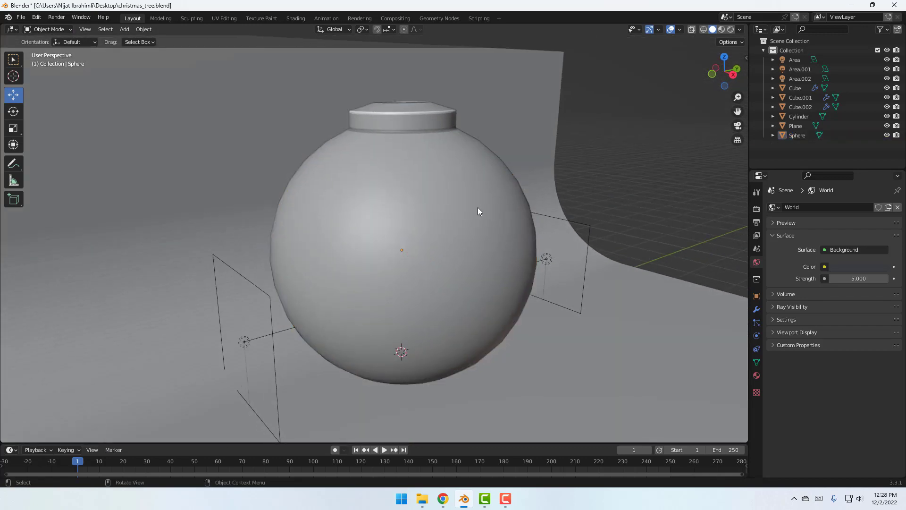
Add a torus, raise it along Z above the ornament's collar and scale it up about 6.4 times.
middle_click_drag(435, 227, 437, 193)
scroll(418, 225, "down", 1)
scroll(410, 214, "up", 3)
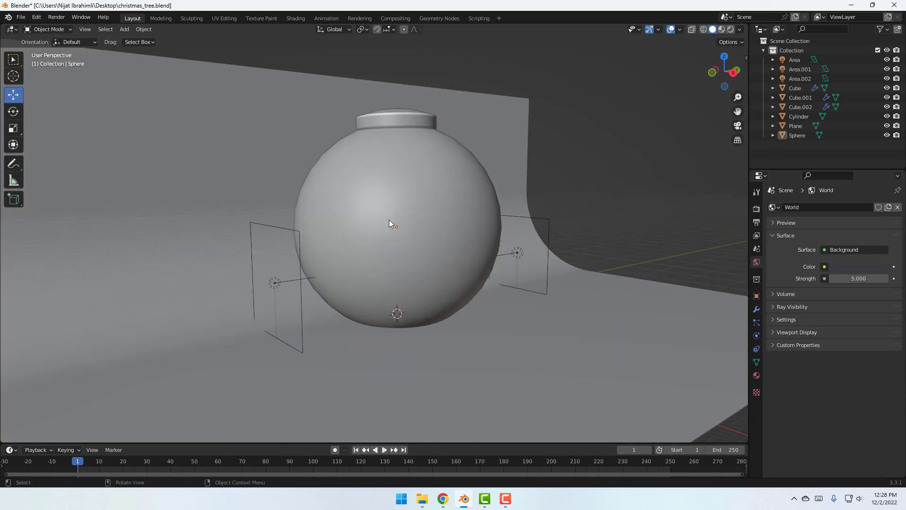
middle_click_drag(383, 218, 410, 224)
left_click(124, 33)
mouse_move(128, 40)
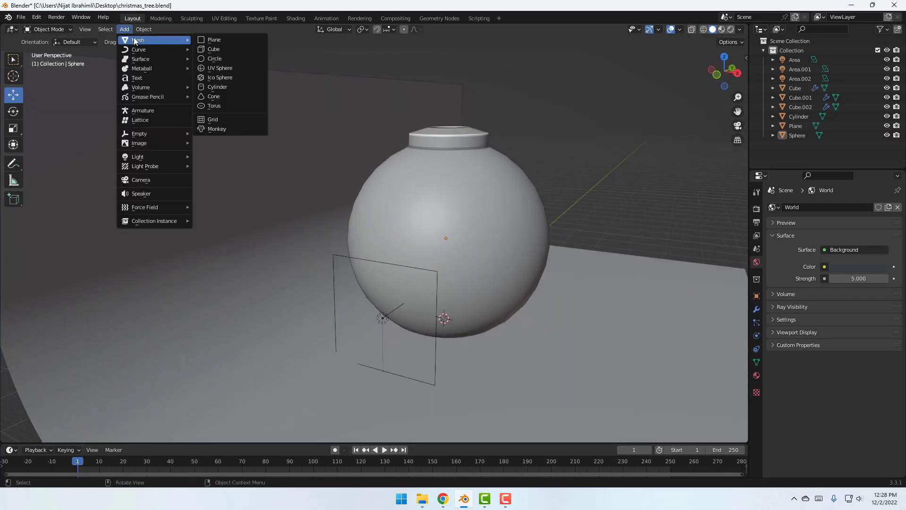
left_click(226, 105)
scroll(397, 215, "down", 2)
left_click_drag(426, 273, 452, 132)
key("s")
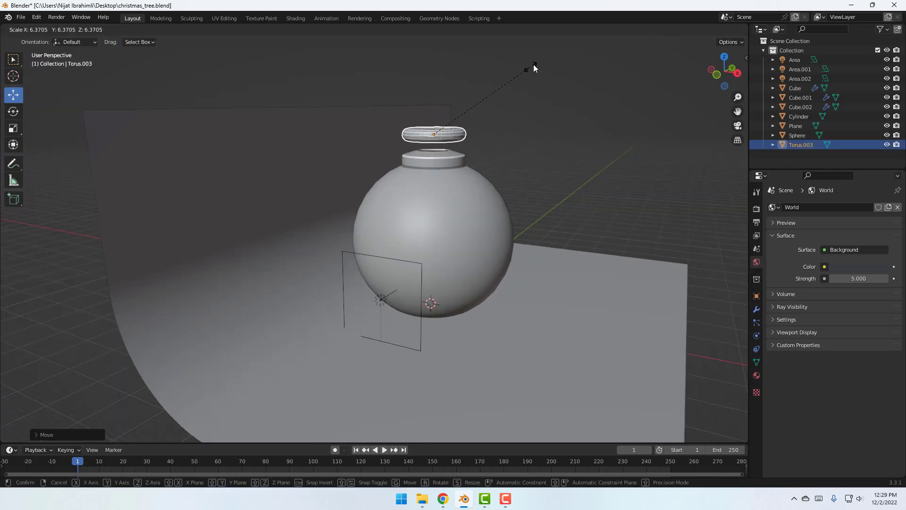
left_click(530, 68)
Scale the torus down to a small ring narrower than the collar's opening and rotate it upright.
middle_click_drag(481, 140, 435, 223)
scroll(494, 248, "up", 5)
middle_click_drag(485, 237, 433, 188)
key("s")
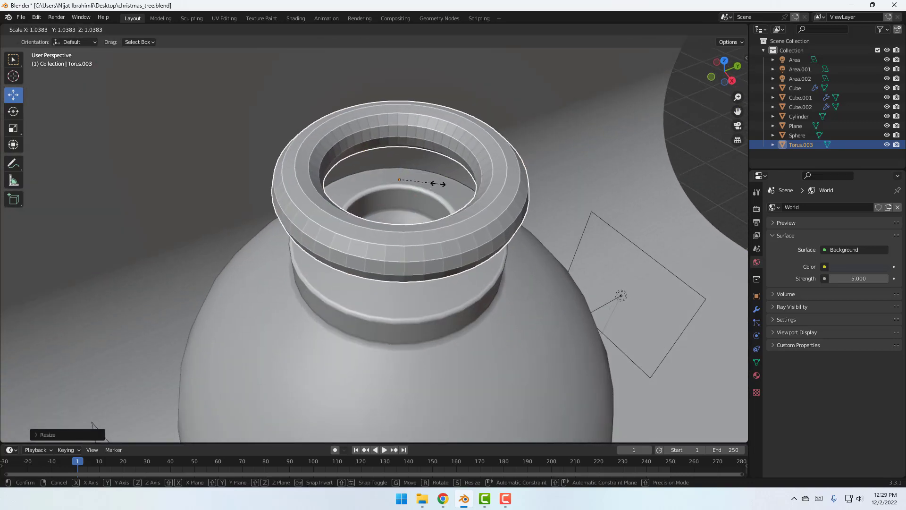
left_click(414, 191)
left_click(14, 112)
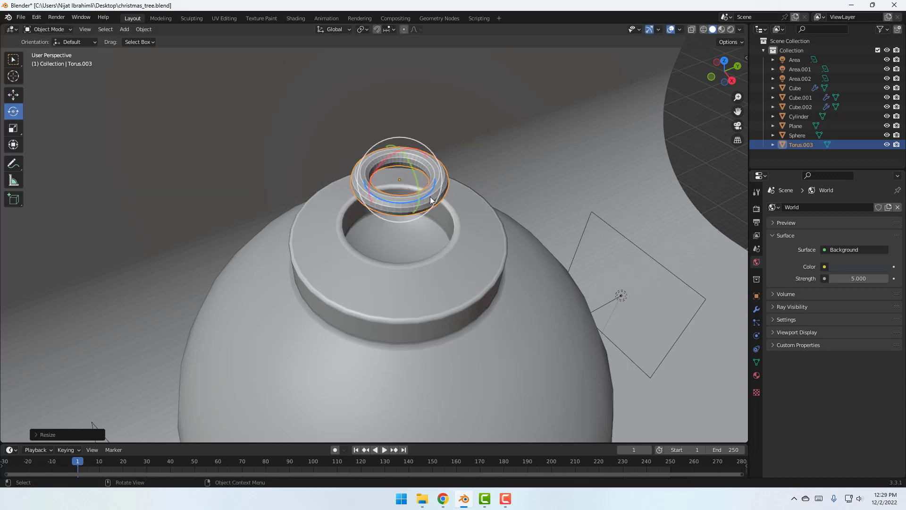
middle_click_drag(415, 156, 449, 187)
left_click_drag(444, 193, 459, 225)
scroll(469, 227, "up", 2)
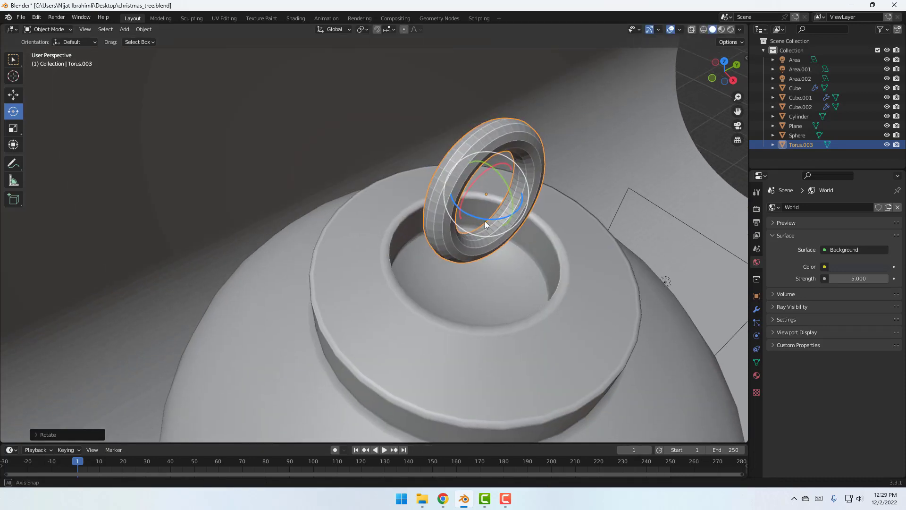
middle_click_drag(487, 223, 467, 215)
Adjust the ring's height above the collar and paste a copy of it, offset along Z to form a second link.
scroll(368, 165, "down", 3)
middle_click_drag(368, 163, 291, 150)
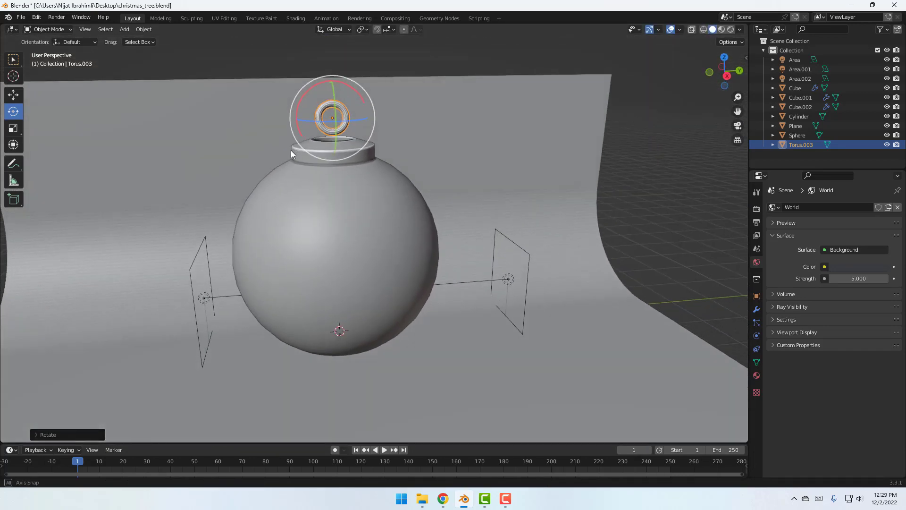
left_click(19, 98)
left_click_drag(332, 99, 307, 110)
scroll(343, 81, "up", 5)
key("ctrl+c")
key("ctrl+v")
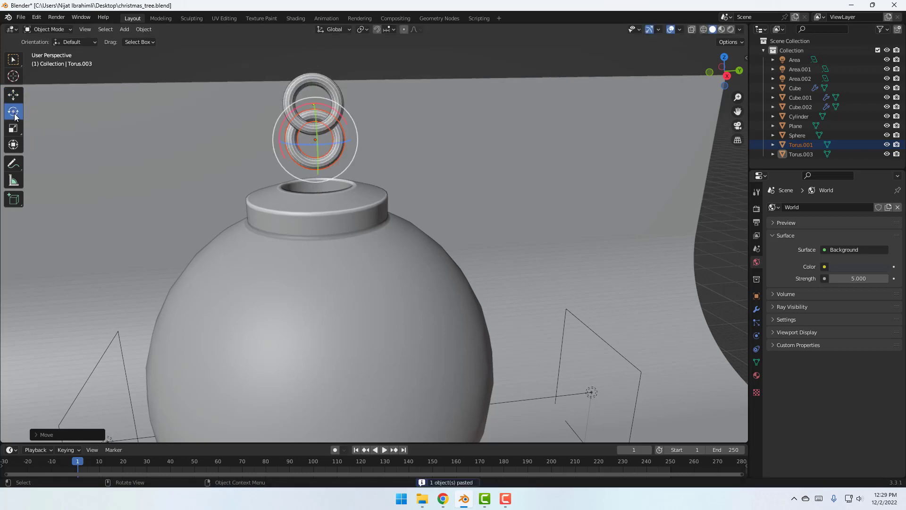
Rotate the copied ring crosswise around Z and lower it slightly so it interlocks with the upper ring.
left_click(14, 114)
scroll(343, 191, "up", 3)
middle_click_drag(343, 191, 372, 215)
left_click_drag(373, 194, 342, 194)
left_click_drag(330, 160, 336, 163)
scroll(350, 159, "up", 3)
middle_click_drag(375, 148, 392, 164)
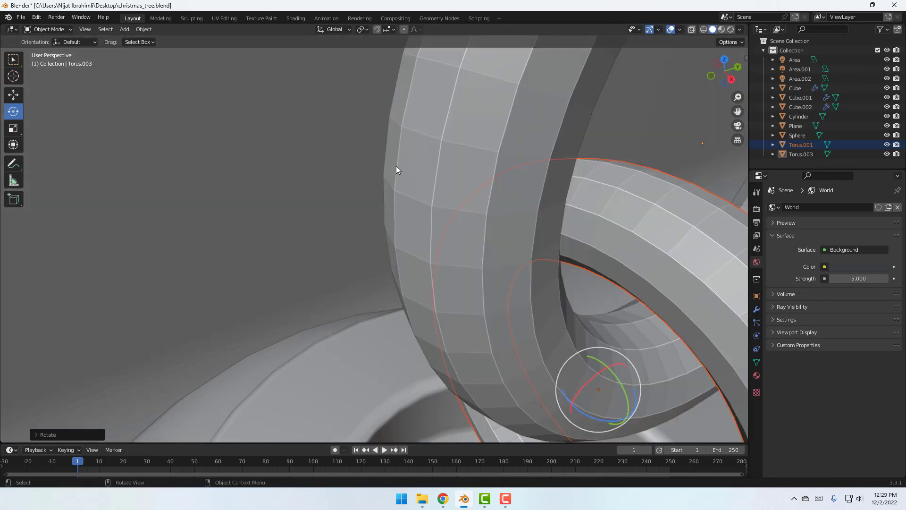
left_click(13, 94)
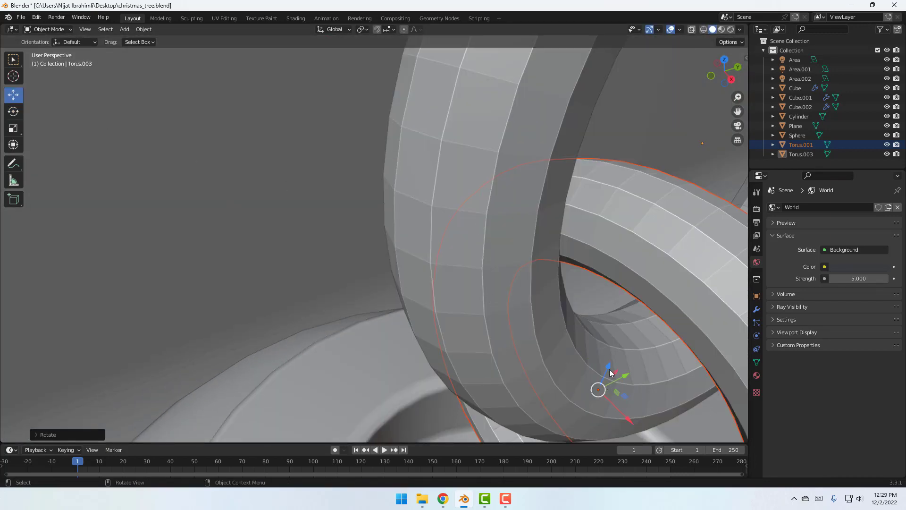
left_click_drag(607, 372, 607, 383)
Paste a third ring, turn it crosswise to the second and lower it into the collar's opening to complete the chain.
scroll(588, 335, "down", 9)
middle_click_drag(588, 335, 530, 333)
scroll(363, 196, "up", 2)
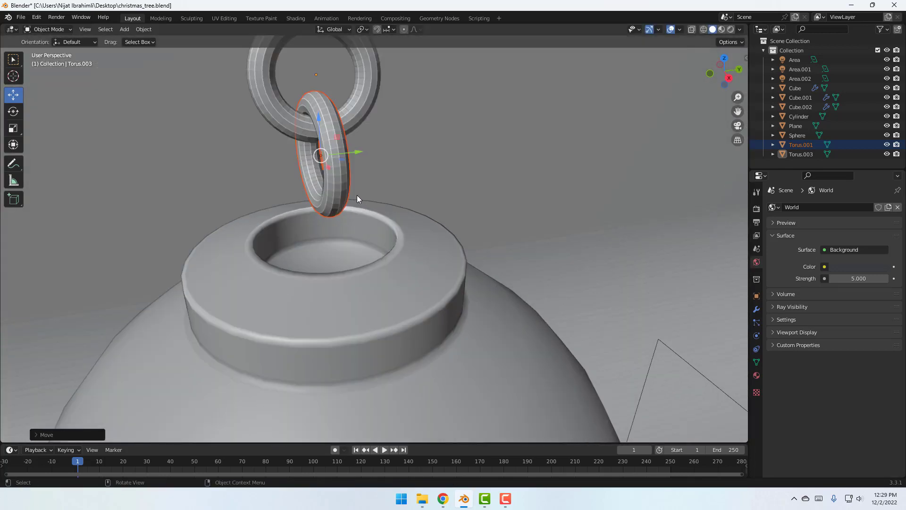
key("ctrl+v")
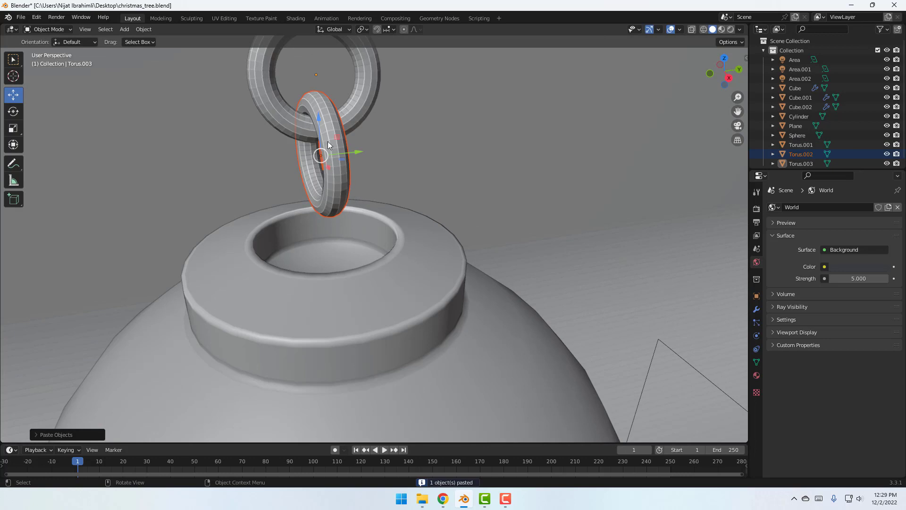
left_click_drag(318, 125, 322, 193)
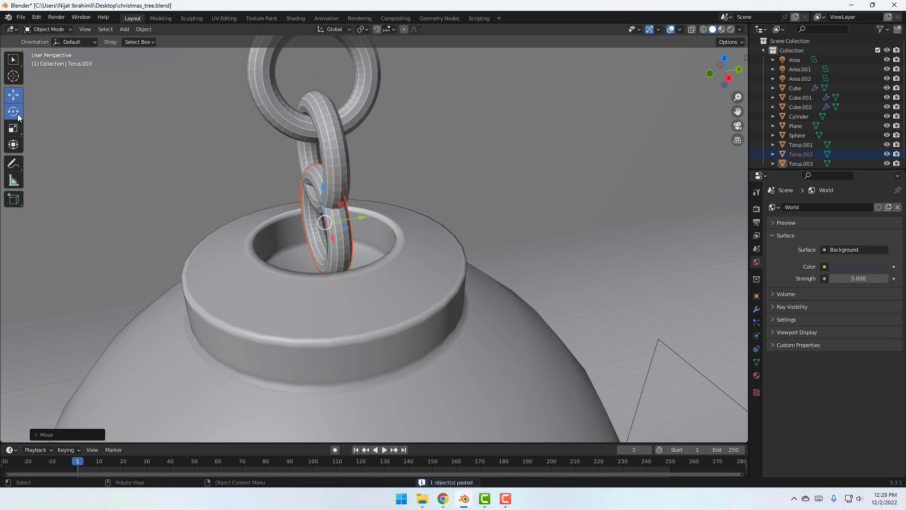
left_click(18, 115)
left_click_drag(318, 236, 350, 231, "ctrl")
scroll(266, 220, "up", 4)
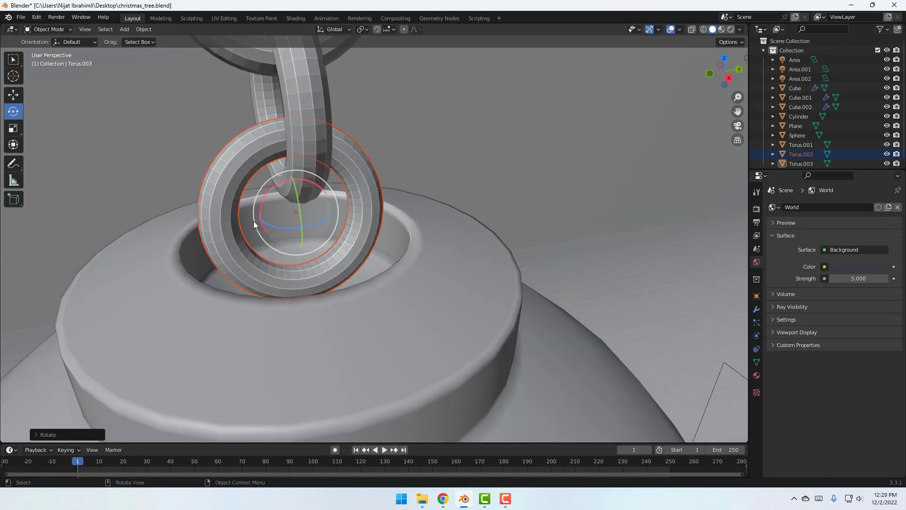
left_click(14, 92)
left_click_drag(252, 152, 251, 176)
Select the ornament sphere with its three rings and move them along X away from the backdrop wall.
scroll(401, 115, "down", 8)
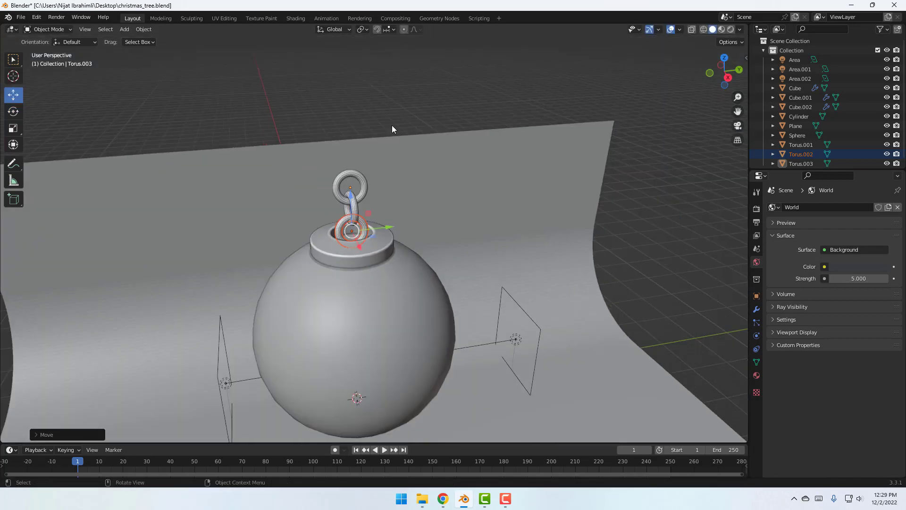
scroll(392, 208, "up", 2)
left_click(654, 193)
scroll(327, 219, "down", 2)
middle_click_drag(327, 220, 419, 194)
left_click_drag(451, 214, 451, 214)
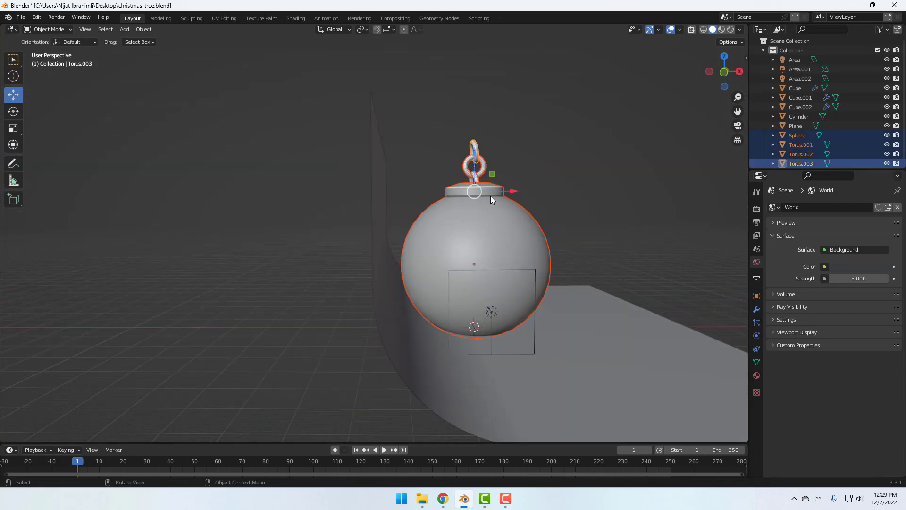
left_click_drag(497, 191, 499, 191)
middle_click_drag(498, 192, 450, 251)
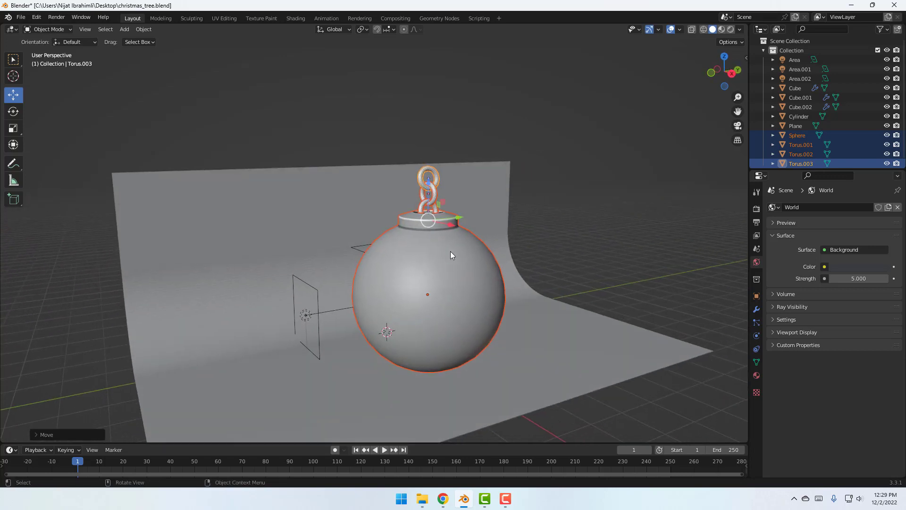
Move the selected sphere and rings into a new collection named toy.
right_click(431, 234)
left_click(391, 389)
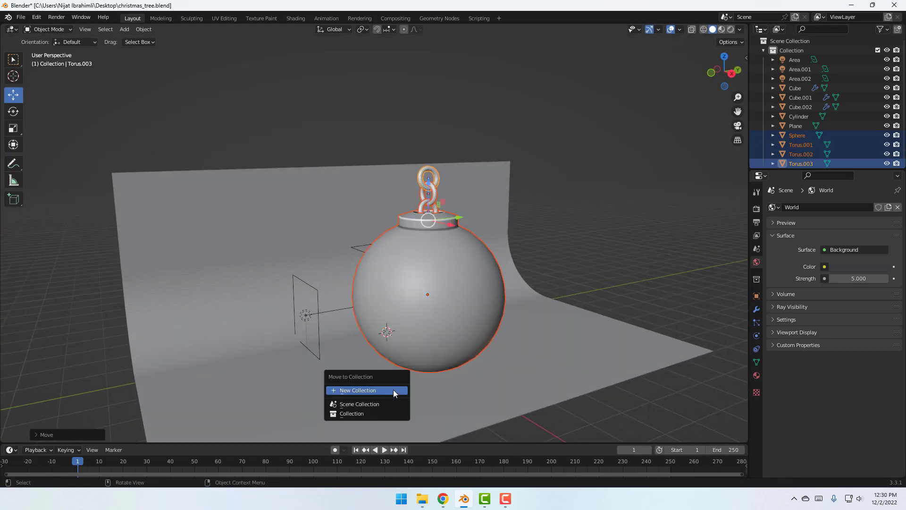
left_click(358, 390)
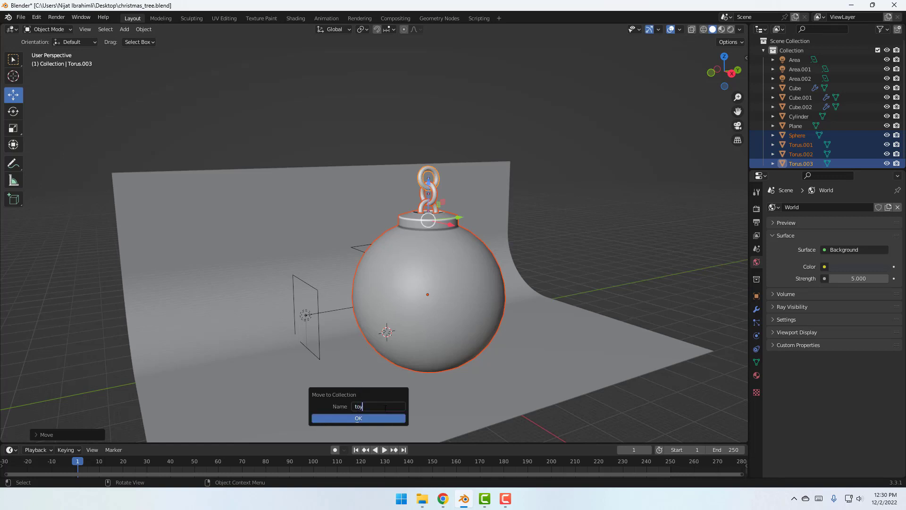
left_click(365, 418)
Select all four objects of the toy collection and scale the ornament down to roughly the size of the tree's upper part.
left_click(781, 135)
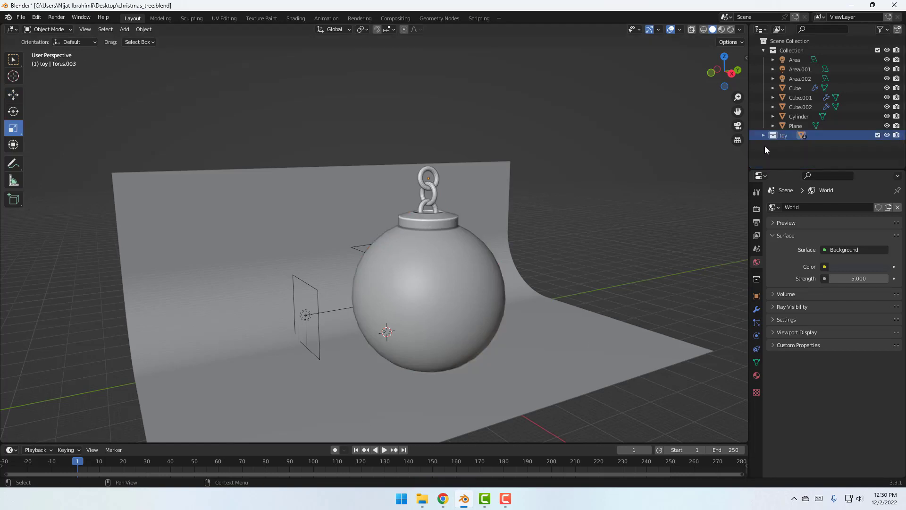
left_click(763, 135)
scroll(784, 136, "down", 1)
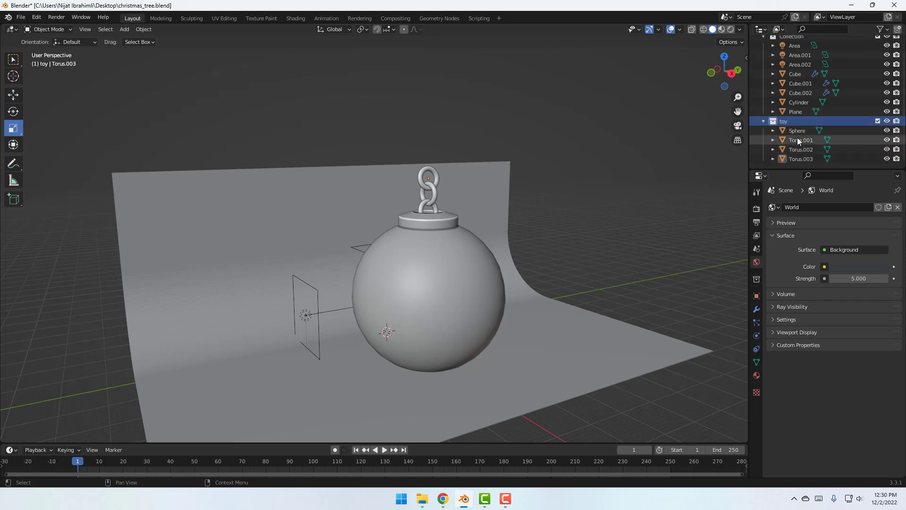
left_click(797, 130)
left_click(805, 161, "shift")
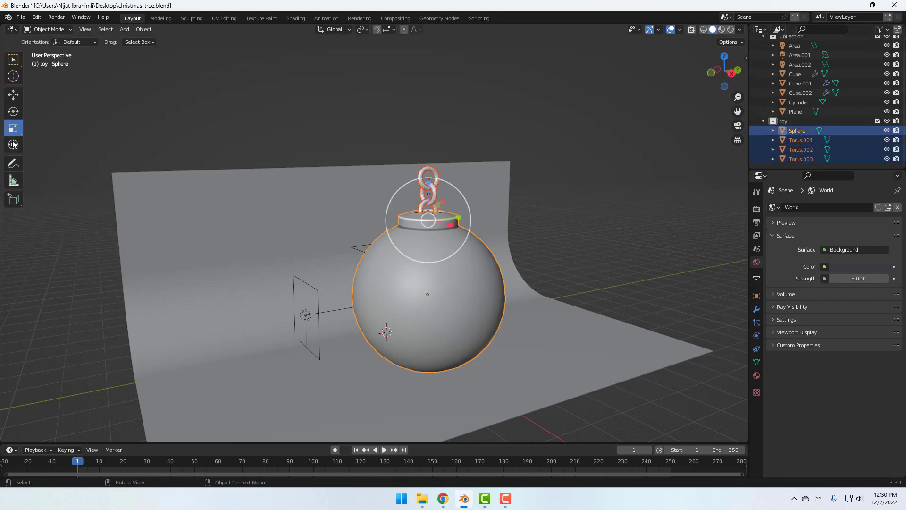
left_click_drag(456, 190, 430, 252)
scroll(430, 253, "up", 3)
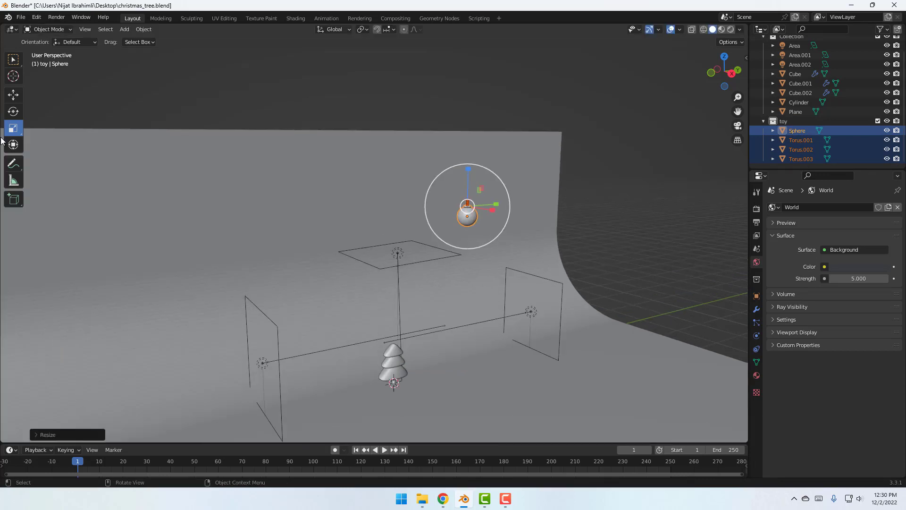
Lower the ornament along Z to the tree's top tier and scale it down further to suit that tier.
left_click(14, 97)
left_click_drag(468, 171, 415, 377)
scroll(424, 364, "up", 4)
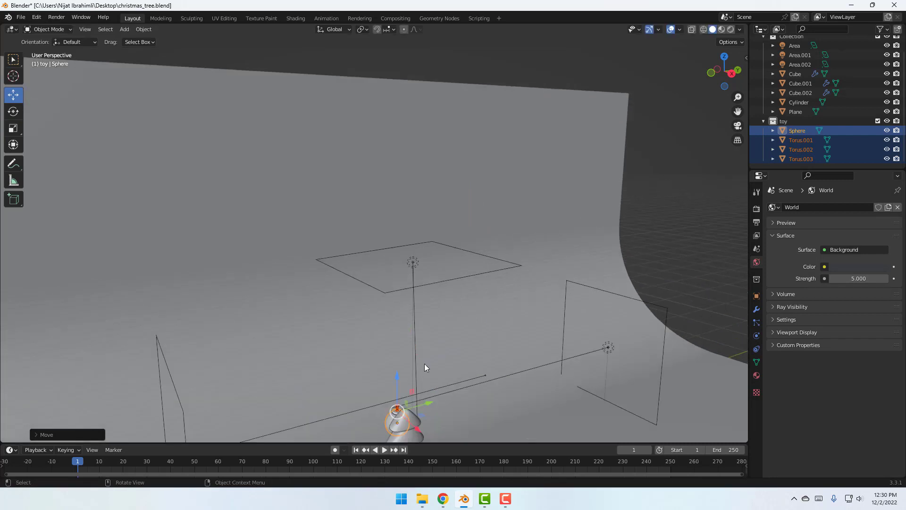
middle_click_drag(416, 359, 431, 237, "shift")
scroll(453, 244, "up", 4)
middle_click_drag(496, 253, 462, 256)
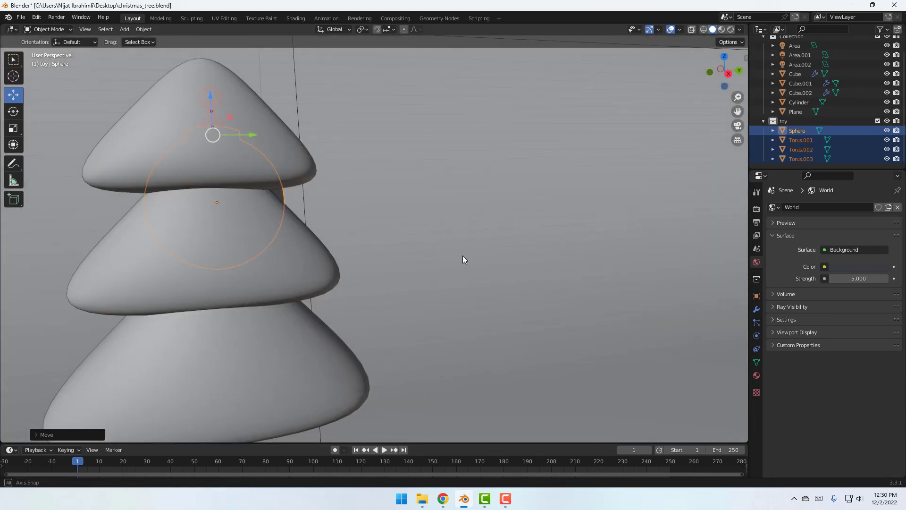
middle_click_drag(257, 254, 298, 254, "shift")
scroll(309, 240, "up", 2, "ctrl")
key("s")
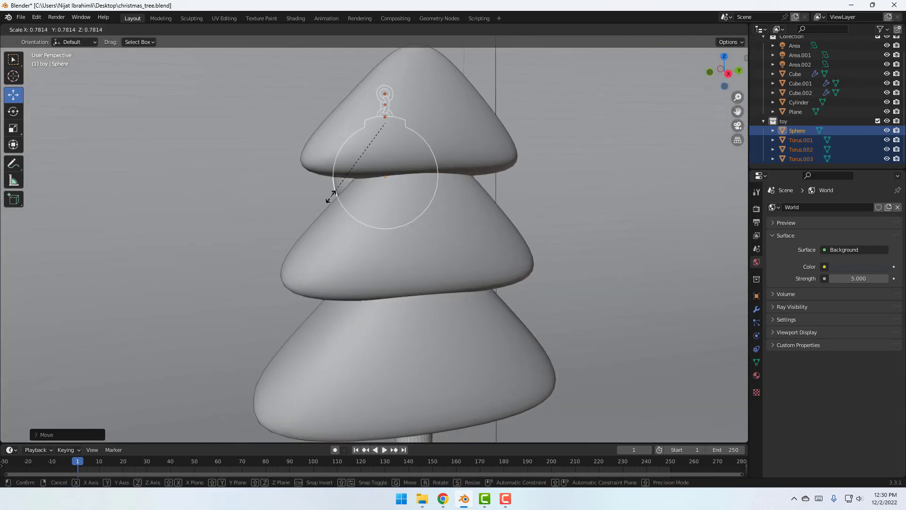
left_click(401, 135)
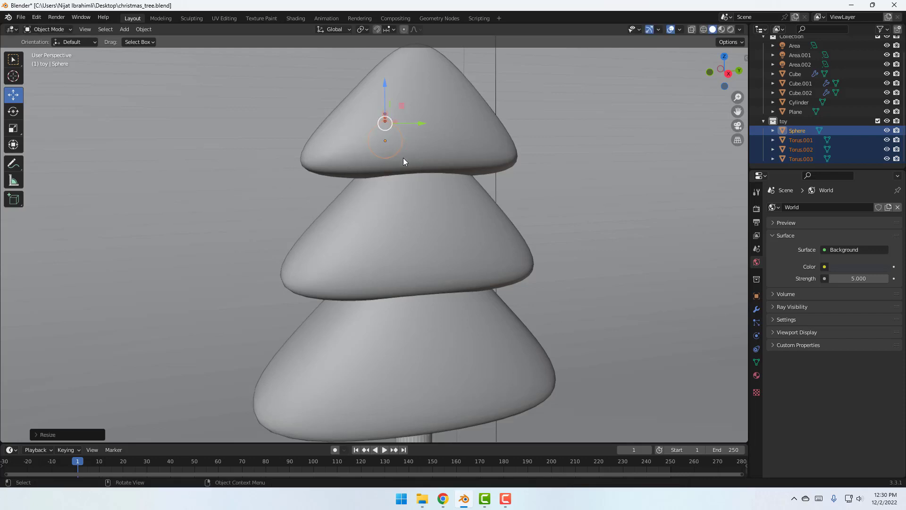
Move the ornament along Y to the right edge of the tree's top tier and lower it until the ball hangs below the rim.
middle_click_drag(403, 156, 405, 163)
middle_click_drag(406, 163, 419, 190, "shift")
left_click_drag(438, 187, 557, 203)
scroll(558, 243, "up", 5)
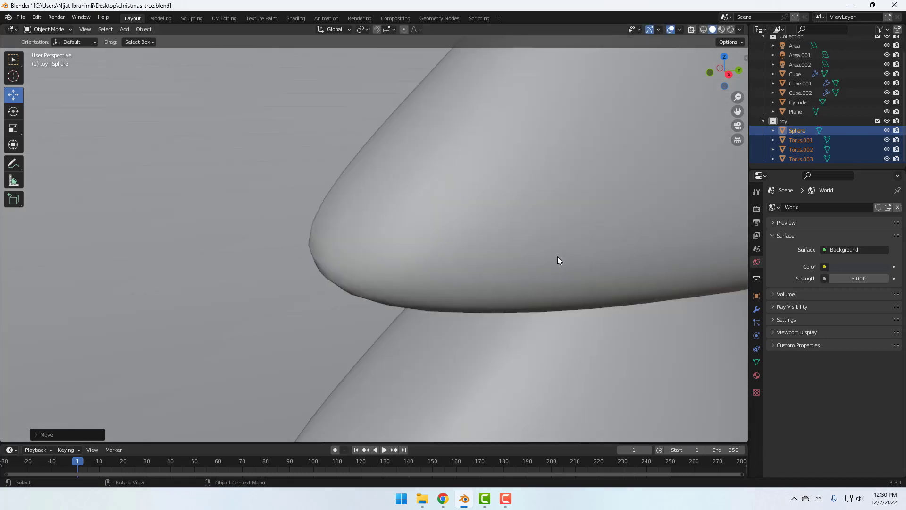
middle_click_drag(516, 266, 516, 264)
scroll(517, 264, "down", 3)
middle_click_drag(488, 231, 484, 236)
middle_click_drag(307, 392, 335, 259, "shift")
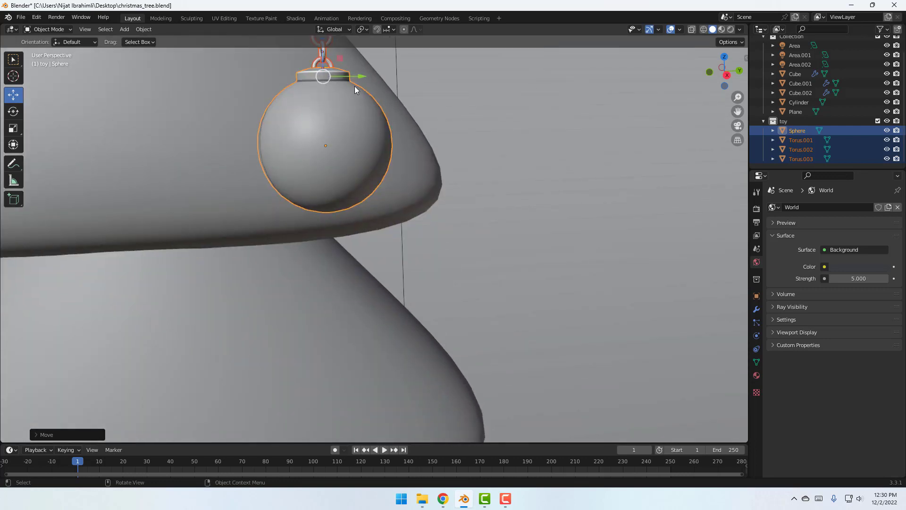
left_click_drag(369, 76, 411, 76)
middle_click_drag(363, 81, 366, 103, "shift")
middle_click_drag(396, 353, 382, 335, "shift")
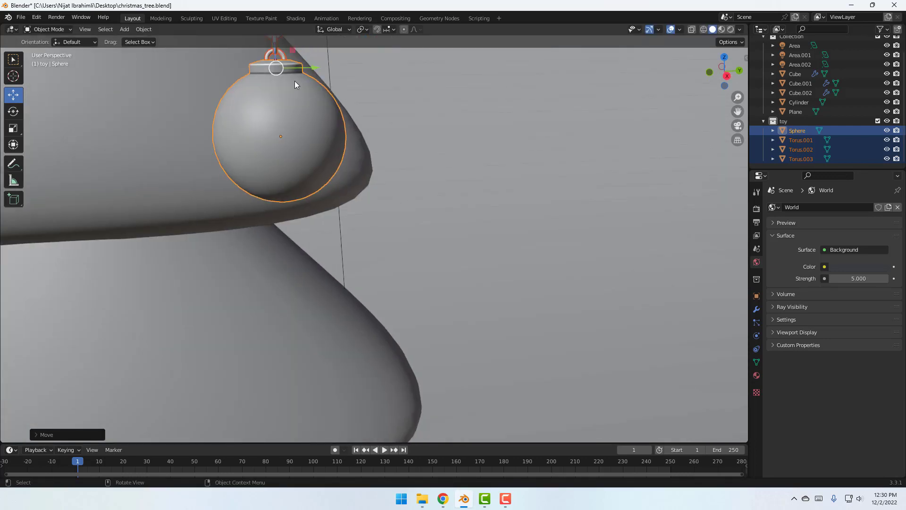
left_click_drag(277, 54, 346, 194)
Scale the ornament down to about half its size and adjust its height along Z so it hangs from the top tier's rim.
key("s")
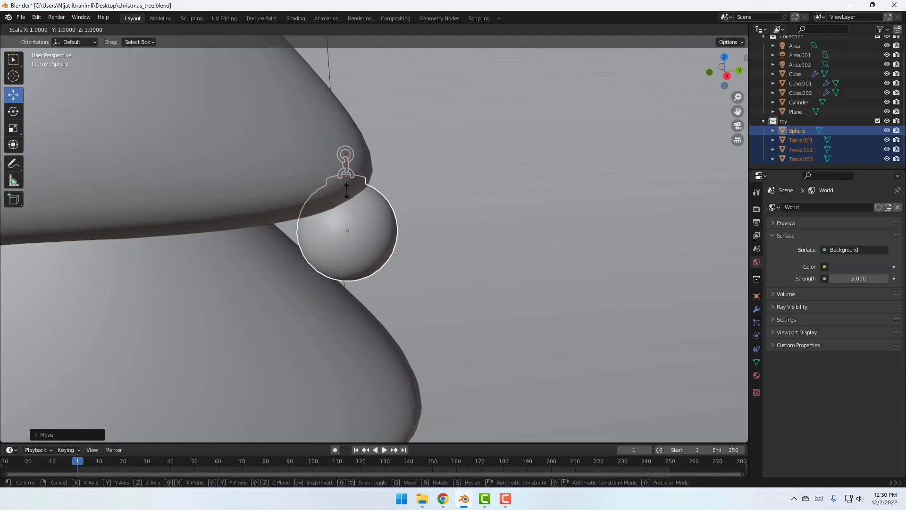
left_click(349, 185)
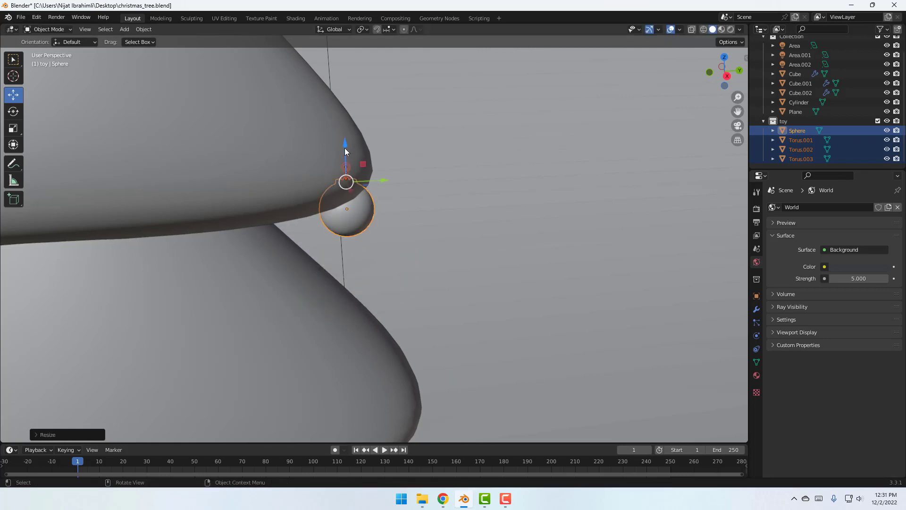
key("g")
key("z")
left_click_drag(343, 183, 343, 184)
left_click(410, 226)
Examine the hung ornament's size and position against the whole tree.
scroll(368, 245, "down", 10)
middle_click_drag(344, 260, 287, 254)
scroll(172, 231, "up", 3)
middle_click_drag(170, 230, 284, 245, "shift")
scroll(278, 183, "up", 3)
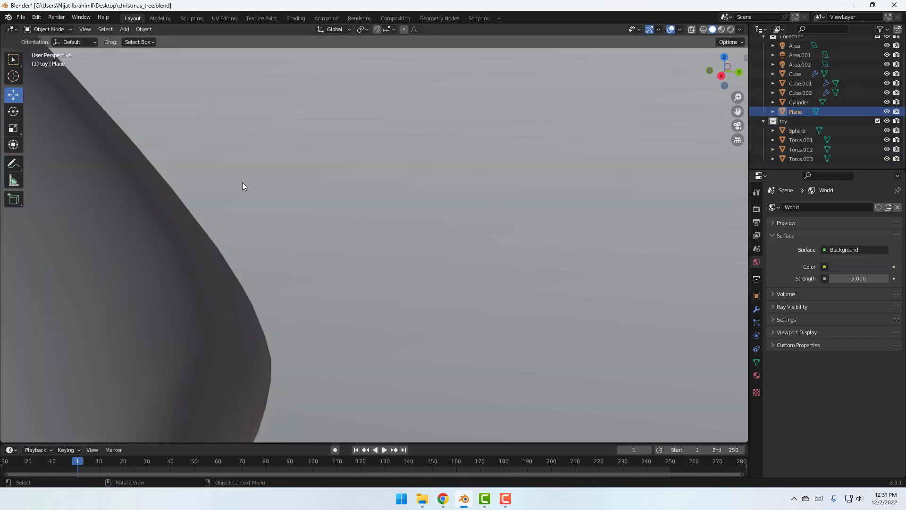
scroll(261, 184, "down", 10)
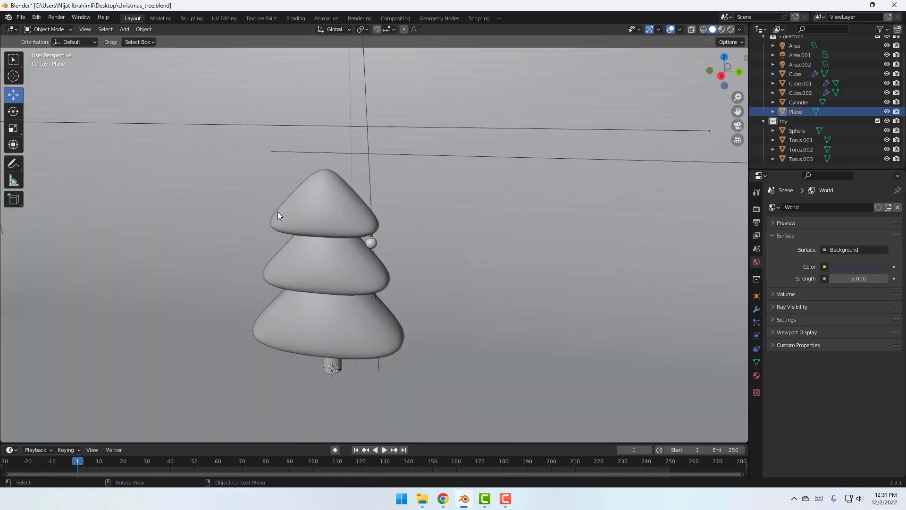
middle_click_drag(328, 243, 344, 240)
middle_click_drag(286, 270, 362, 227, "shift")
scroll(451, 215, "up", 3)
middle_click_drag(471, 206, 419, 214, "shift")
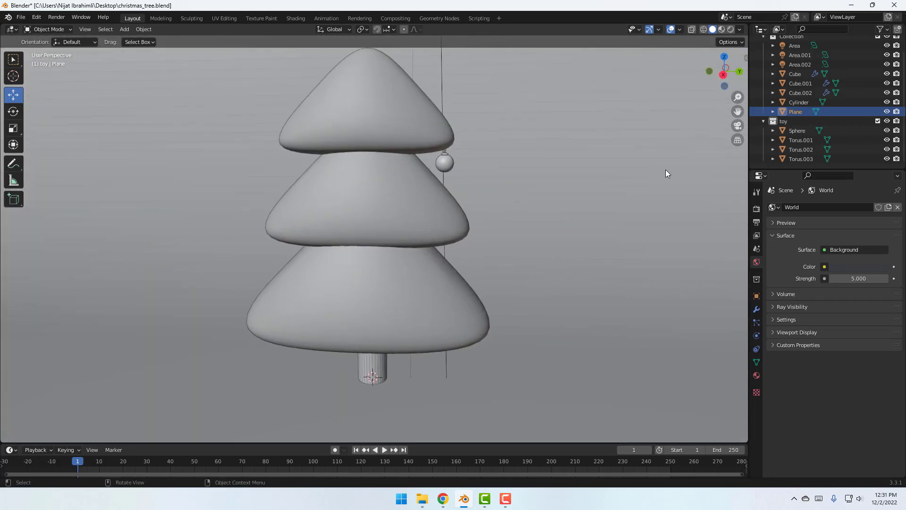
Select the toy collection's sphere and rings and duplicate the ornament to the right edges of the middle and bottom tiers.
left_click(789, 123)
left_click(763, 121)
left_click(886, 136)
left_click(887, 135)
left_click(763, 136)
scroll(783, 138, "down", 2)
left_click(796, 131)
left_click(790, 159, "shift")
key("shift+d")
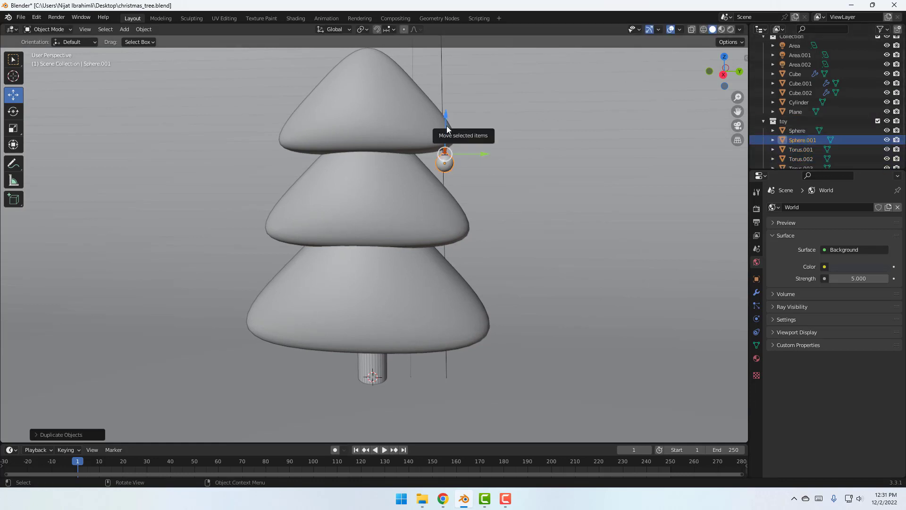
left_click(493, 245)
key("shift+d")
left_click_drag(469, 324, 469, 322)
Duplicate the bottom-tier ornament, move the copy along Y to the tier's left edge and raise it to the rim.
key("shift+d")
left_click(479, 336)
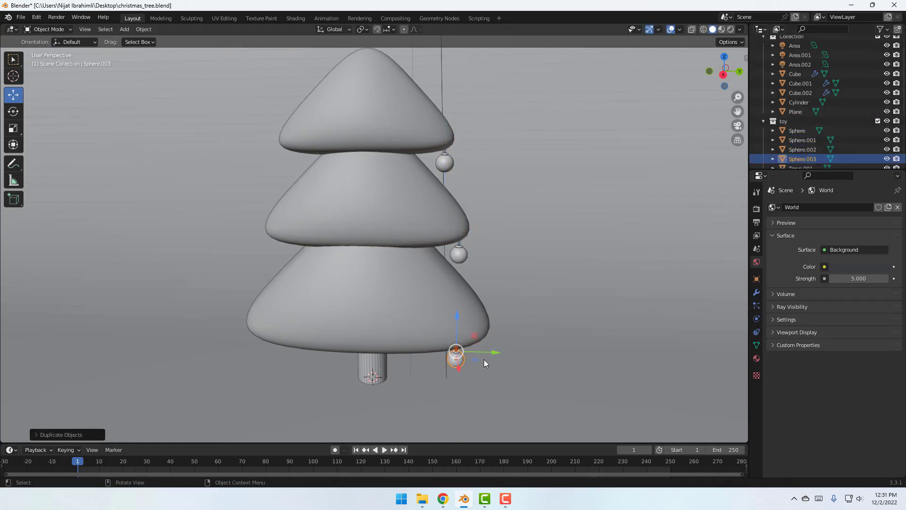
left_click_drag(495, 354, 317, 353)
scroll(244, 358, "up", 4)
middle_click_drag(243, 358, 252, 349)
middle_click_drag(252, 348, 416, 137, "shift")
left_click_drag(373, 169, 373, 75)
scroll(313, 195, "down", 3)
Duplicate the ornament to the left edge of the middle tier and fine-tune its position along Y and Z.
key("shift+d")
left_click(313, 195)
left_click_drag(412, 108, 421, 108)
middle_click_drag(409, 118, 437, 259, "shift")
scroll(438, 259, "up", 9)
left_click_drag(659, 280, 659, 264)
scroll(501, 246, "down", 10)
Duplicate the ornament again and place the copy below the left edge of the top tier.
key("shift+d")
left_click(501, 246)
left_click_drag(400, 216, 400, 128)
scroll(429, 146, "up", 10)
Select the bottom tier's right-hand ball together with its three rings and raise the ornament along Z towards the tier.
scroll(443, 203, "down", 7)
middle_click_drag(443, 202, 557, 184)
middle_click_drag(519, 302, 557, 156, "shift")
scroll(566, 184, "up", 5)
left_click(579, 185)
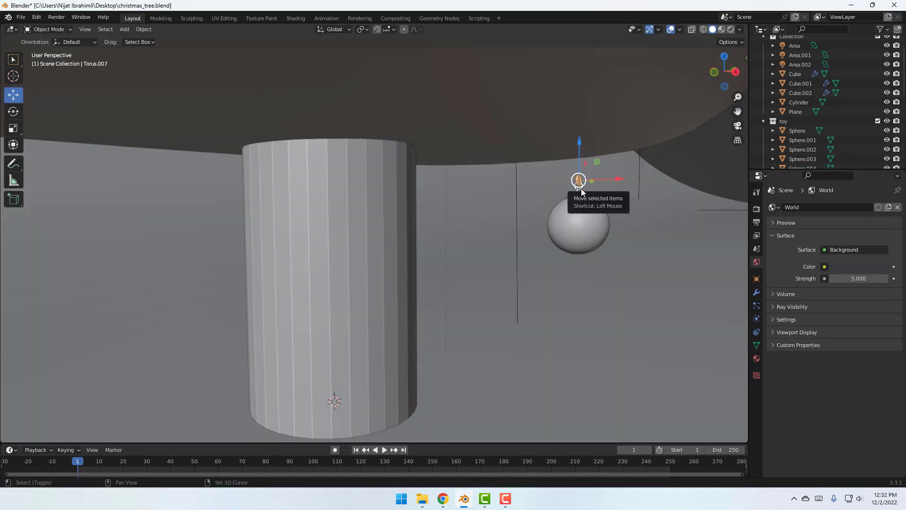
left_click(579, 190, "shift")
left_click(577, 205, "shift")
middle_click_drag(577, 205, 447, 237)
scroll(446, 237, "down", 4)
middle_click_drag(198, 318, 446, 289, "shift")
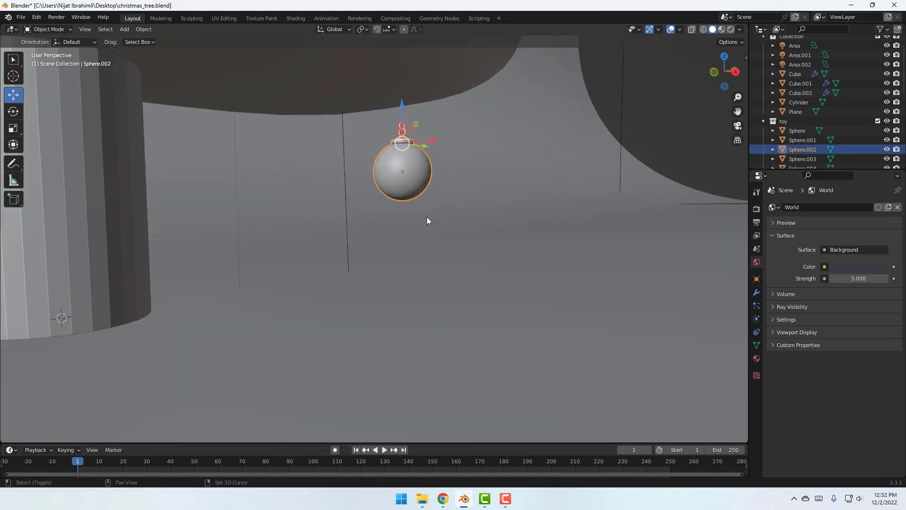
scroll(446, 289, "up", 5)
middle_click_drag(446, 95, 425, 146, "shift")
left_click(378, 175, "shift")
scroll(329, 196, "down", 10)
scroll(329, 203, "up", 7)
middle_click_drag(341, 228, 335, 234)
left_click_drag(307, 232, 307, 222)
Nudge the bottom-right ornament until its upper ring meets the underside of the tier.
scroll(261, 257, "up", 6)
scroll(261, 256, "down", 2)
left_click_drag(121, 248, 121, 244)
left_click_drag(153, 279, 187, 275)
left_click_drag(159, 241, 158, 241)
left_click(326, 232)
Save the file and switch the viewport to rendered shading.
scroll(346, 231, "down", 8)
middle_click_drag(347, 230, 470, 256)
key("ctrl+s")
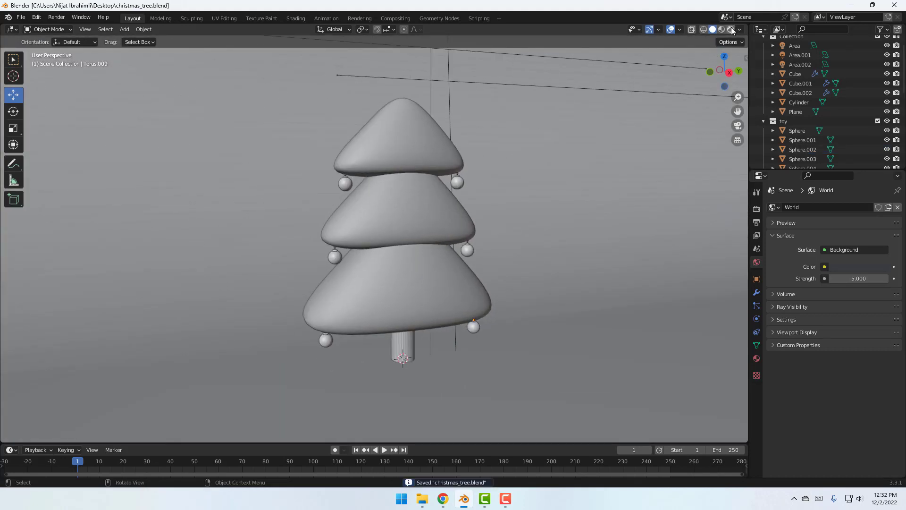
left_click(731, 29)
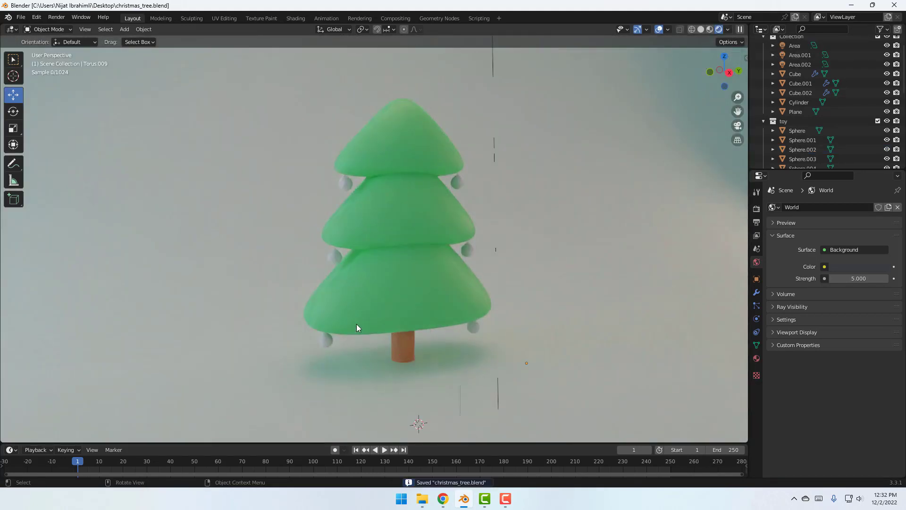
scroll(335, 317, "up", 3)
Give the ball at the top tier's right edge a new material with a light red base color.
left_click(503, 150)
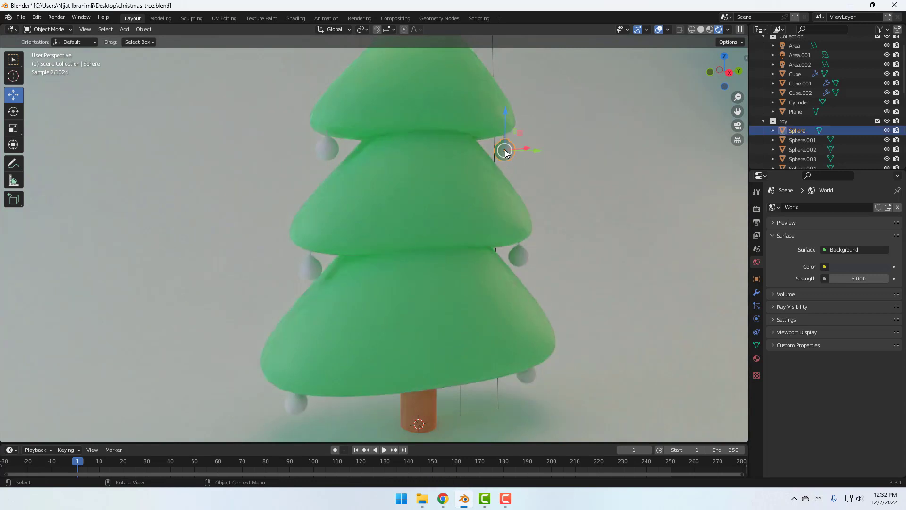
left_click(755, 359)
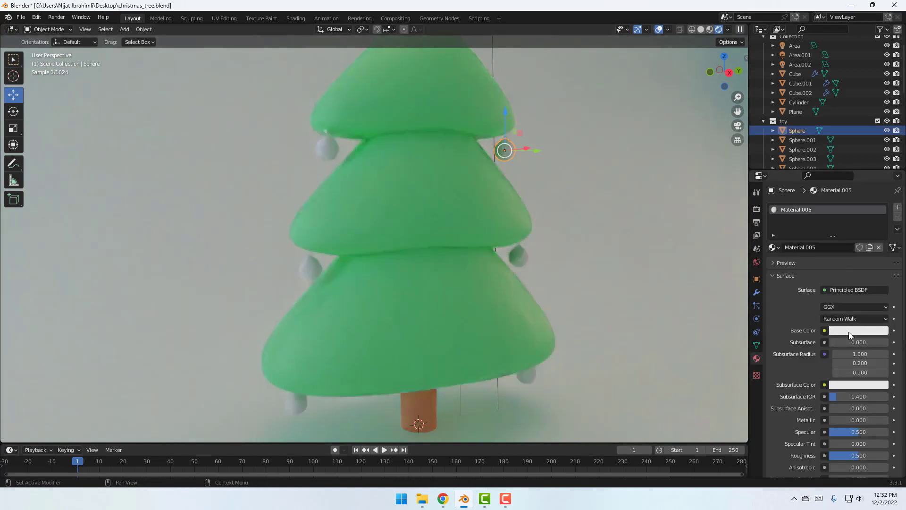
left_click(847, 331)
mouse_move(840, 228)
left_mouse_down()
mouse_move(838, 252)
mouse_move(813, 244)
left_mouse_up()
left_click(696, 190)
left_click(510, 151)
left_click(836, 330)
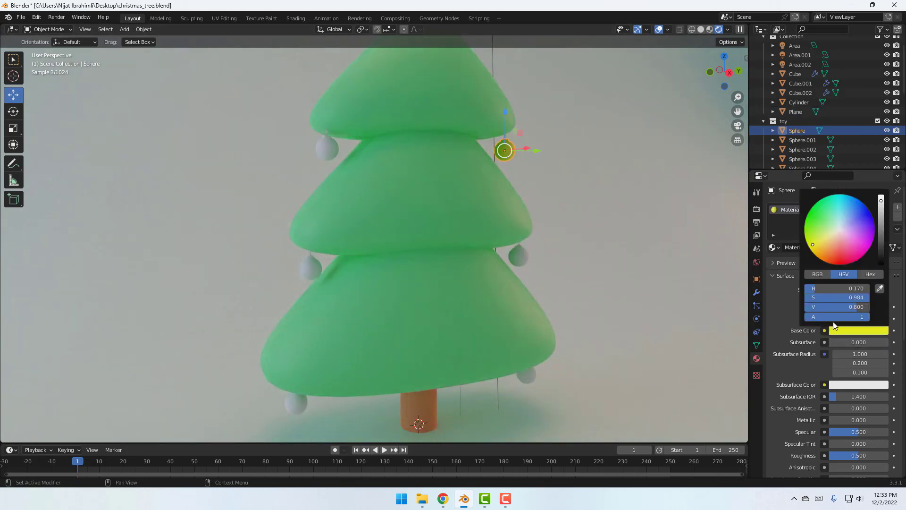
left_click_drag(825, 242, 837, 249)
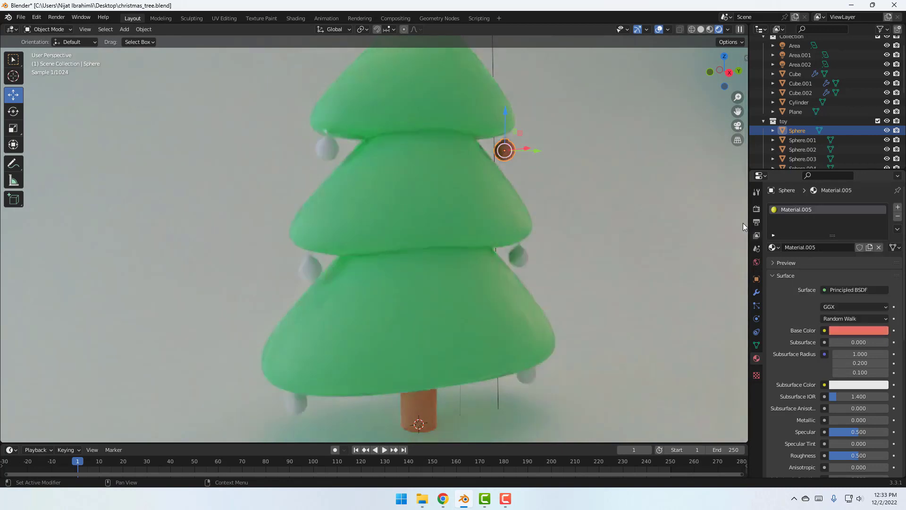
left_click(687, 197)
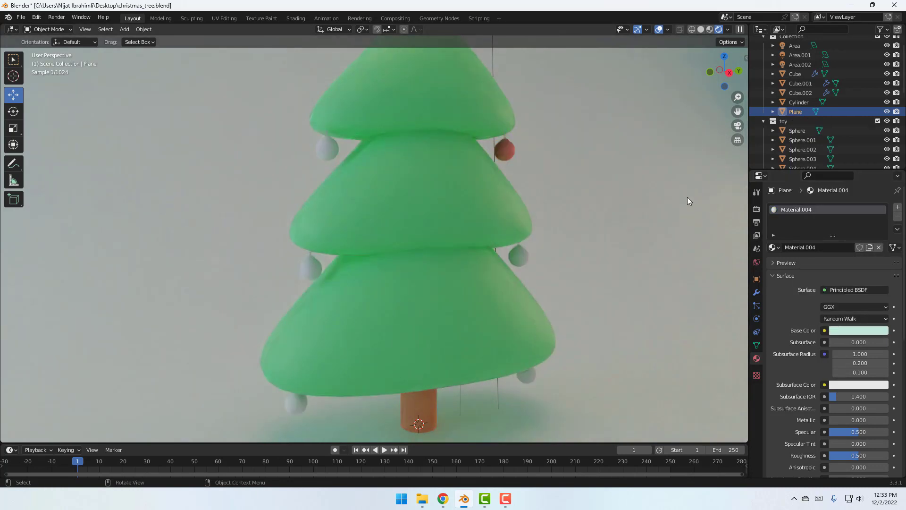
Set the red ball material's Metallic to 0.535 and its Roughness to 0.382.
left_click(502, 151)
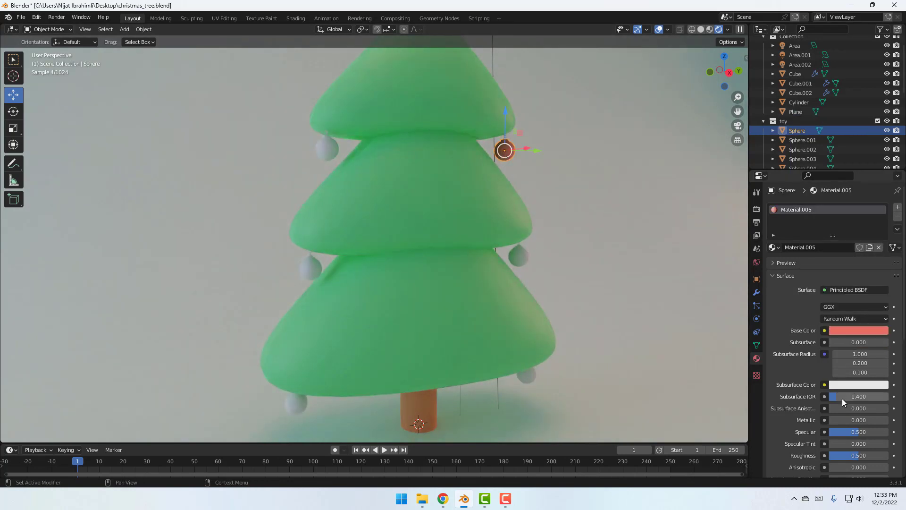
left_click_drag(834, 419, 870, 419)
mouse_move(851, 457)
left_mouse_down()
mouse_move(843, 456)
mouse_move(853, 458)
left_mouse_up()
Set the red ball material's Specular to 0.272 and its Roughness to 0.331.
scroll(523, 163, "up", 4)
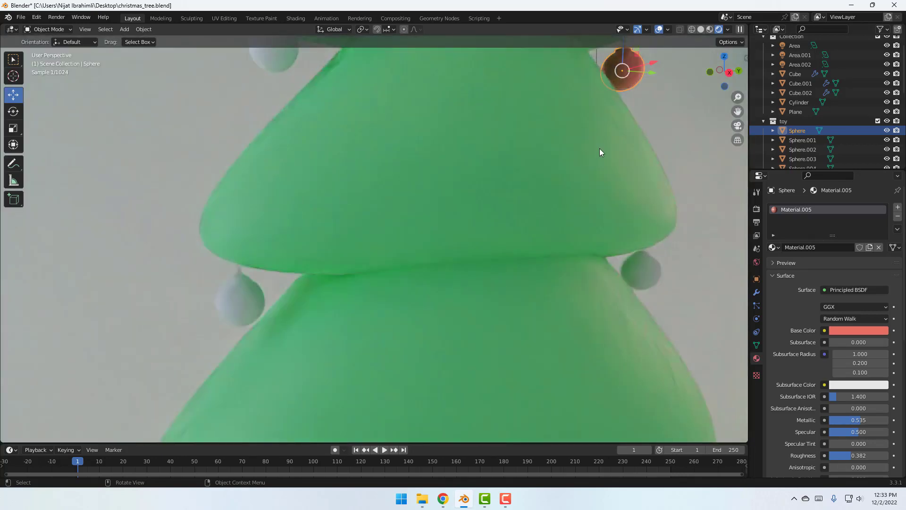
middle_click_drag(599, 148, 531, 213, "shift")
scroll(534, 228, "up", 3)
middle_click_drag(655, 222, 593, 220, "shift")
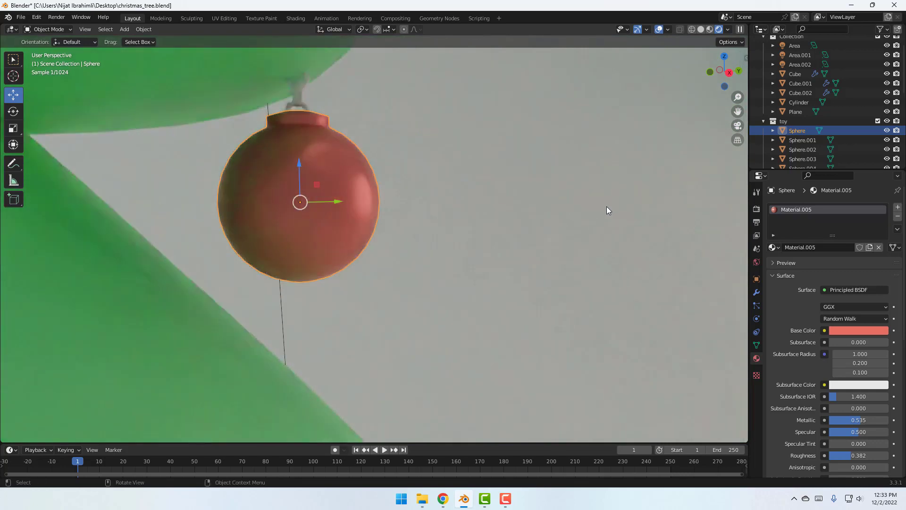
scroll(779, 417, "down", 1)
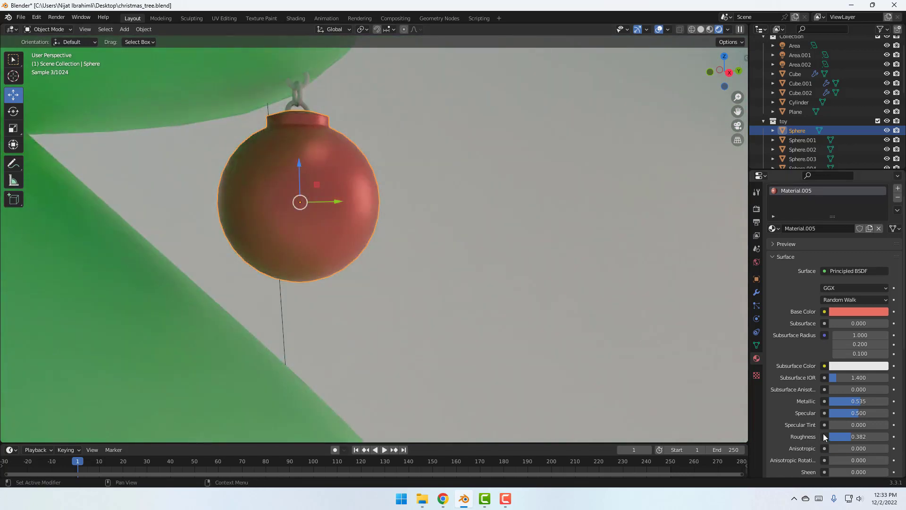
left_click_drag(857, 414, 475, 364)
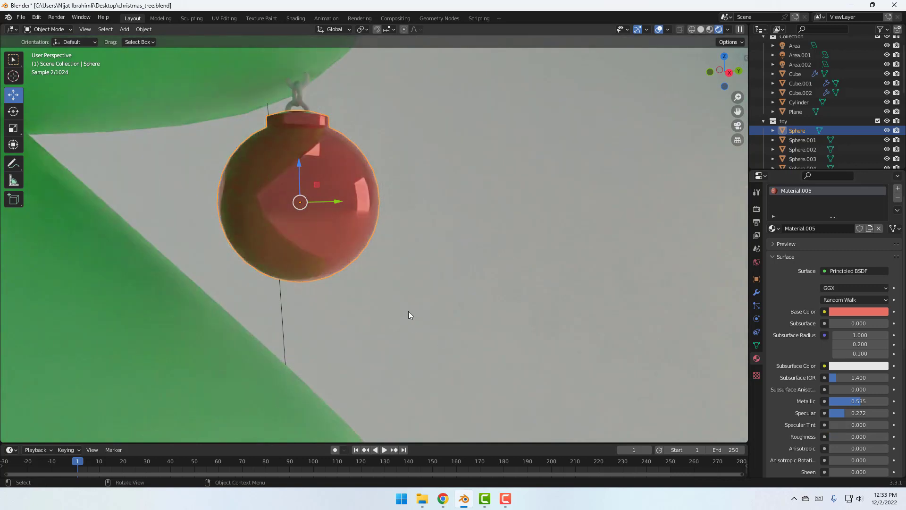
mouse_move(833, 437)
left_mouse_down()
mouse_move(857, 436)
mouse_move(848, 437)
left_mouse_up()
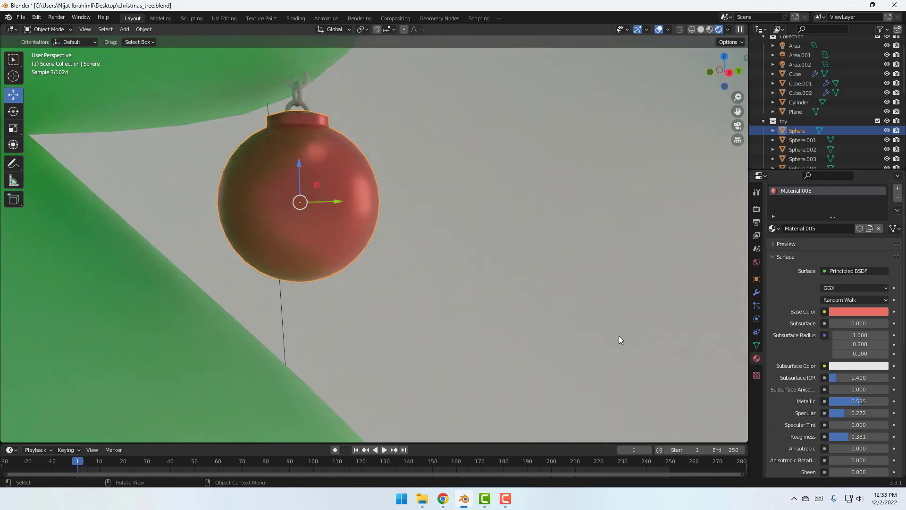
Assign the existing red Material.005 to the ball at the top tier's left edge.
scroll(473, 330, "down", 10)
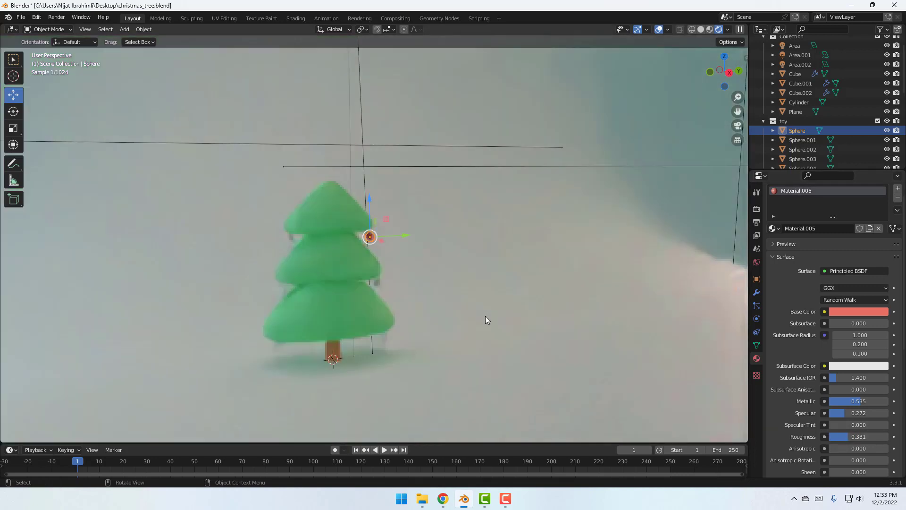
scroll(252, 248, "up", 2)
left_click(247, 242)
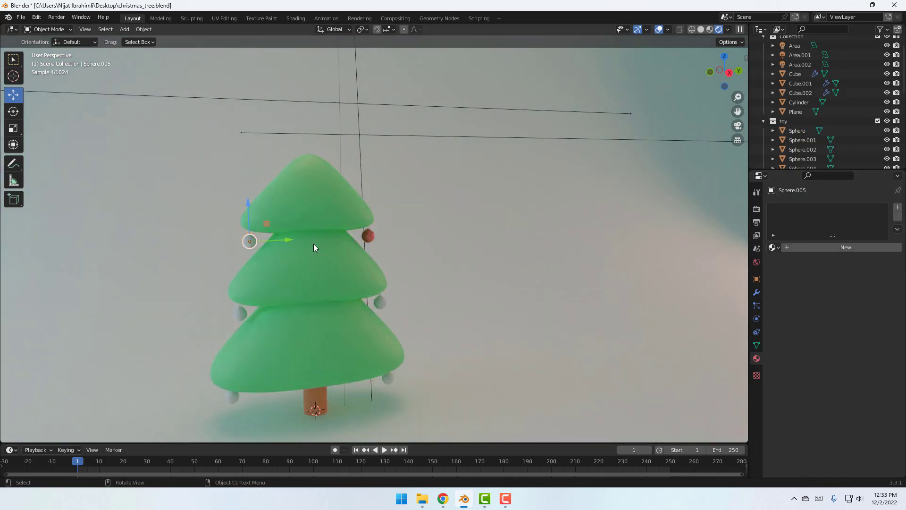
left_click(775, 247)
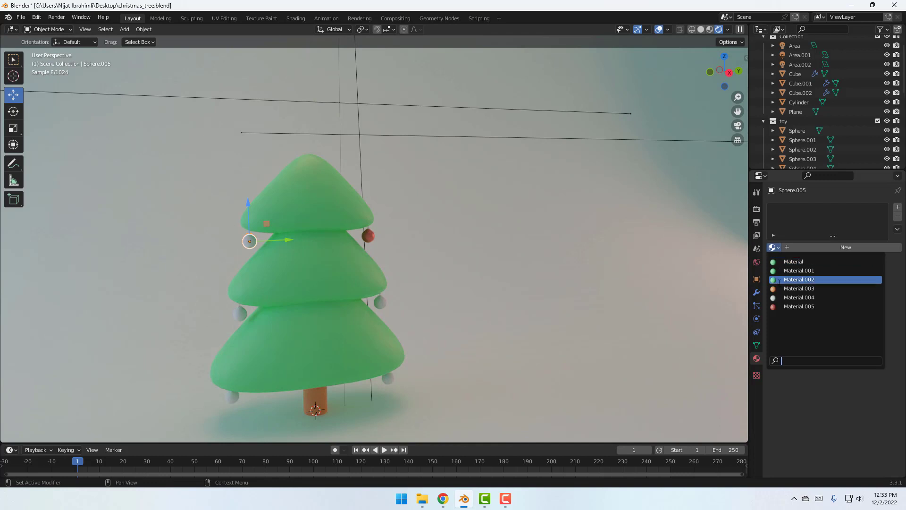
left_click(807, 306)
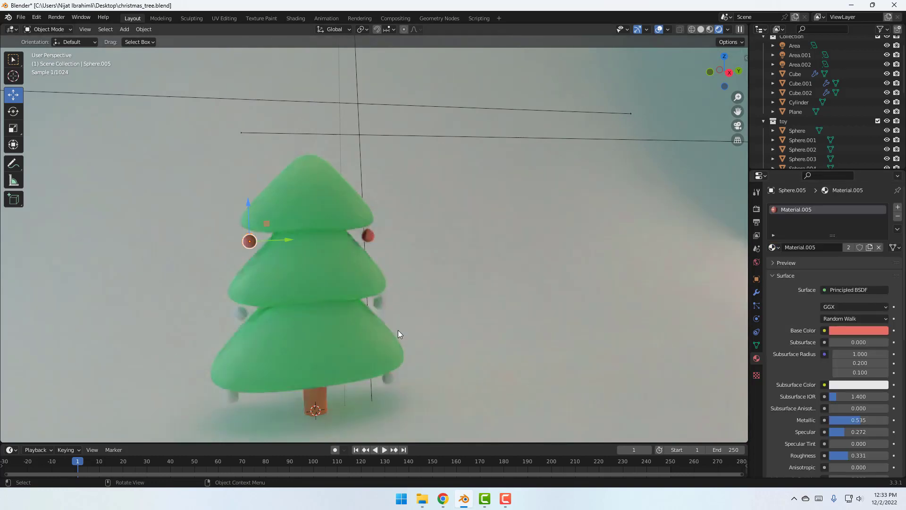
Assign Material.005 to both balls hanging from the middle tier.
left_click(241, 313)
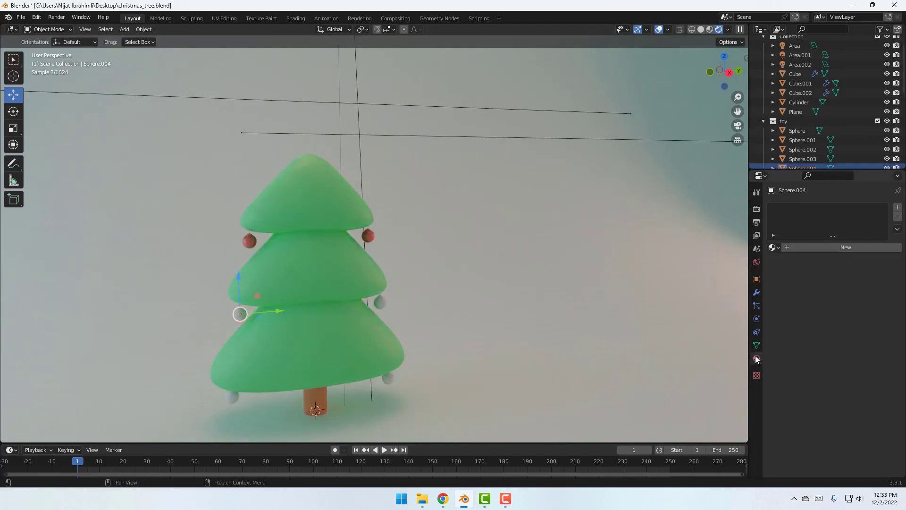
left_click(775, 248)
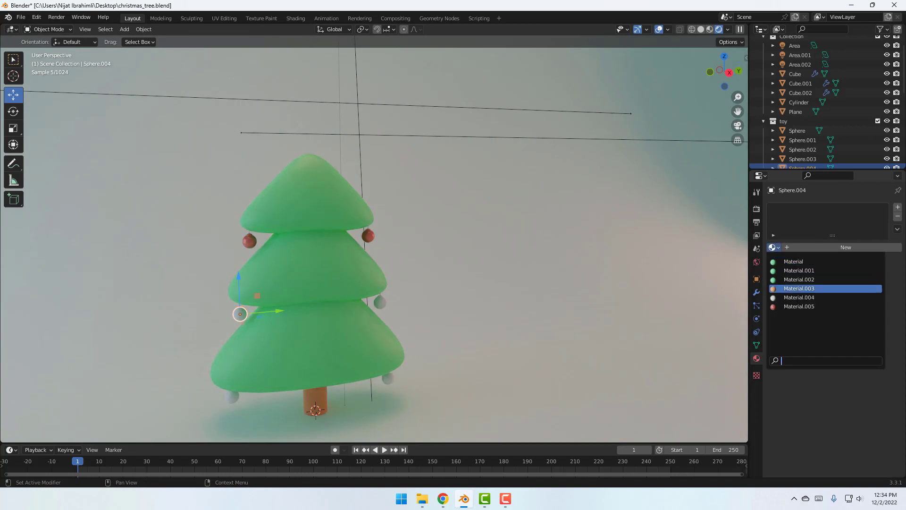
left_click(808, 306)
left_click(380, 303)
left_click(780, 249)
left_click(807, 306)
Assign Material.005 to both balls hanging from the bottom tier, then select the backdrop plane.
left_click(232, 396)
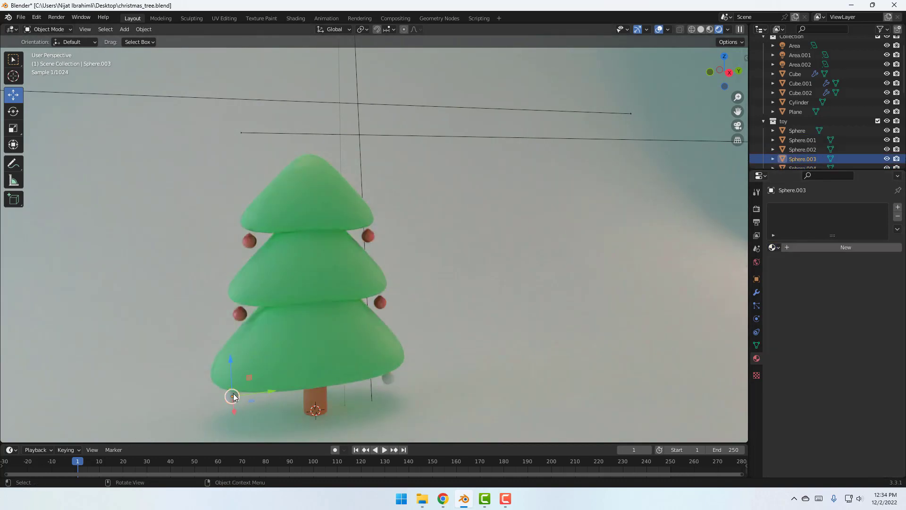
left_click(777, 248)
left_click(808, 306)
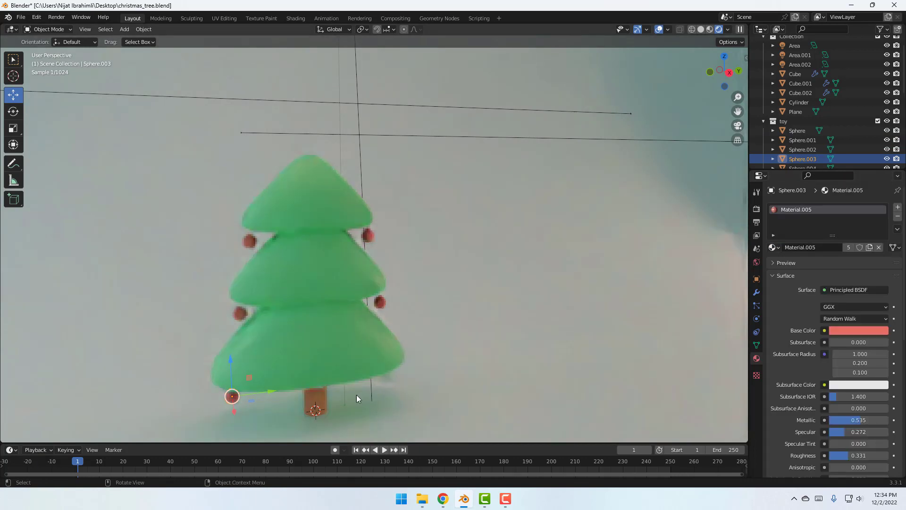
left_click(387, 378)
left_click(773, 247)
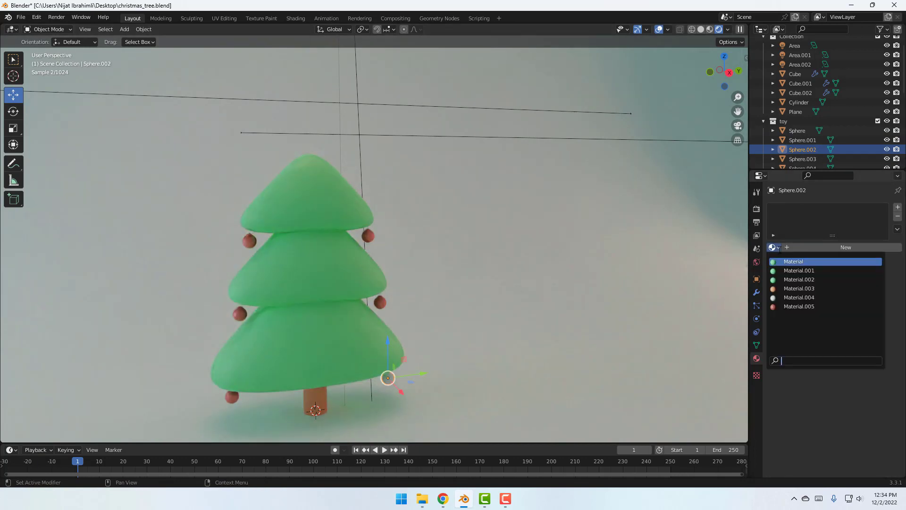
left_click(785, 309)
middle_click_drag(277, 335, 458, 320)
scroll(332, 334, "down", 2)
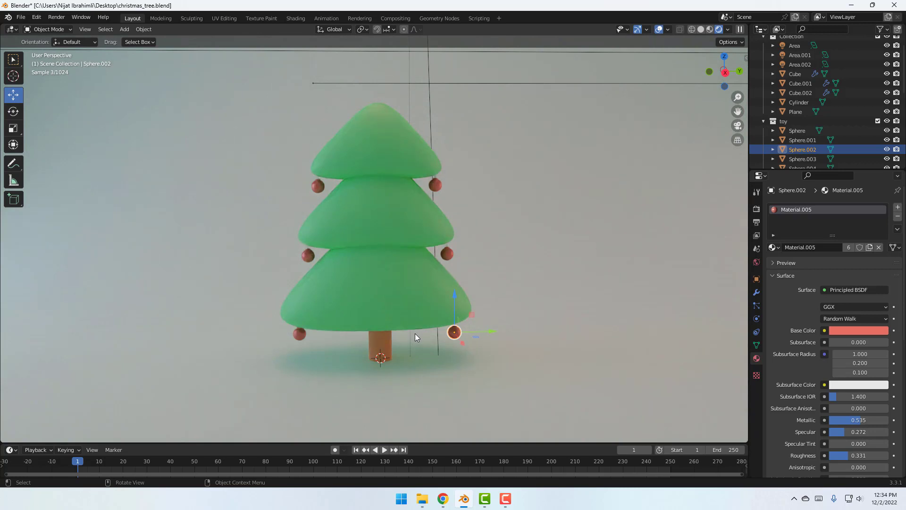
left_click(606, 226)
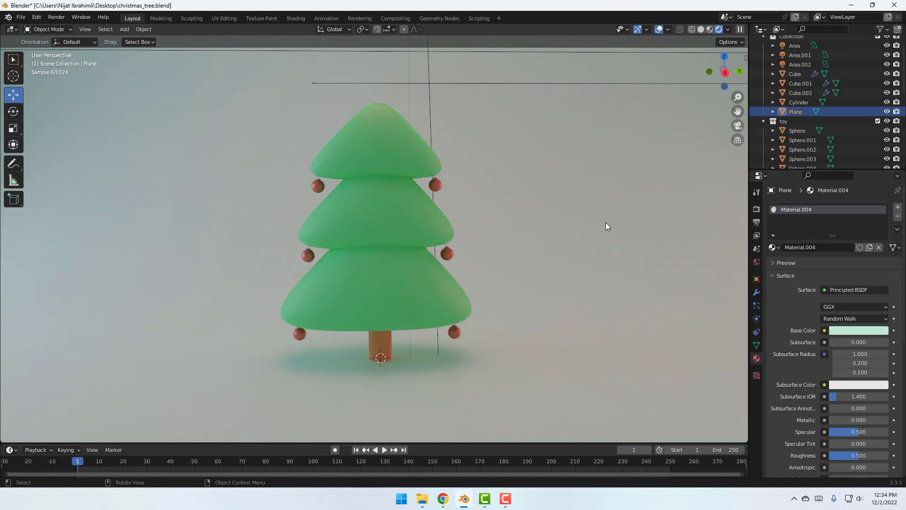